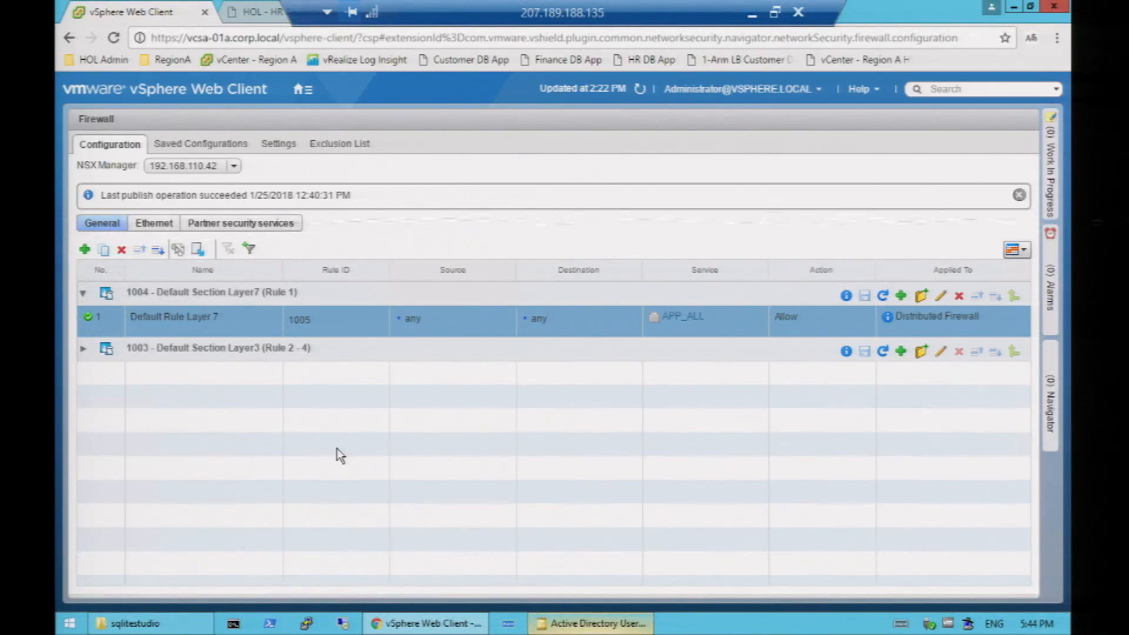
Step: Collapse the default Layer7 firewall section and go to the Flow Monitoring tool
left_click(83, 293)
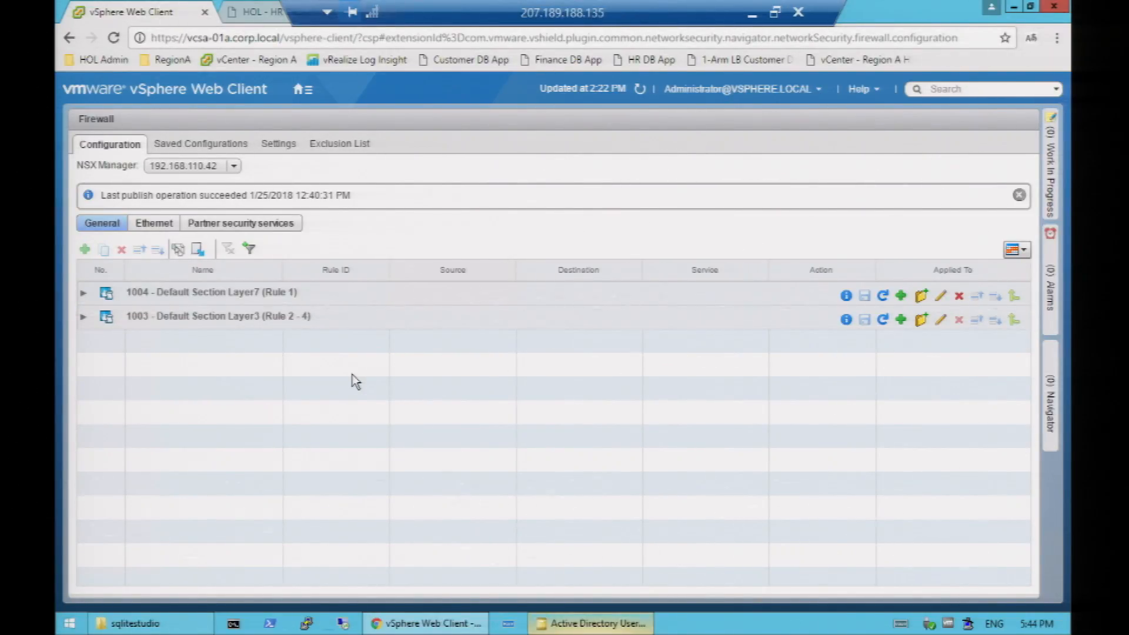
left_click(1051, 379)
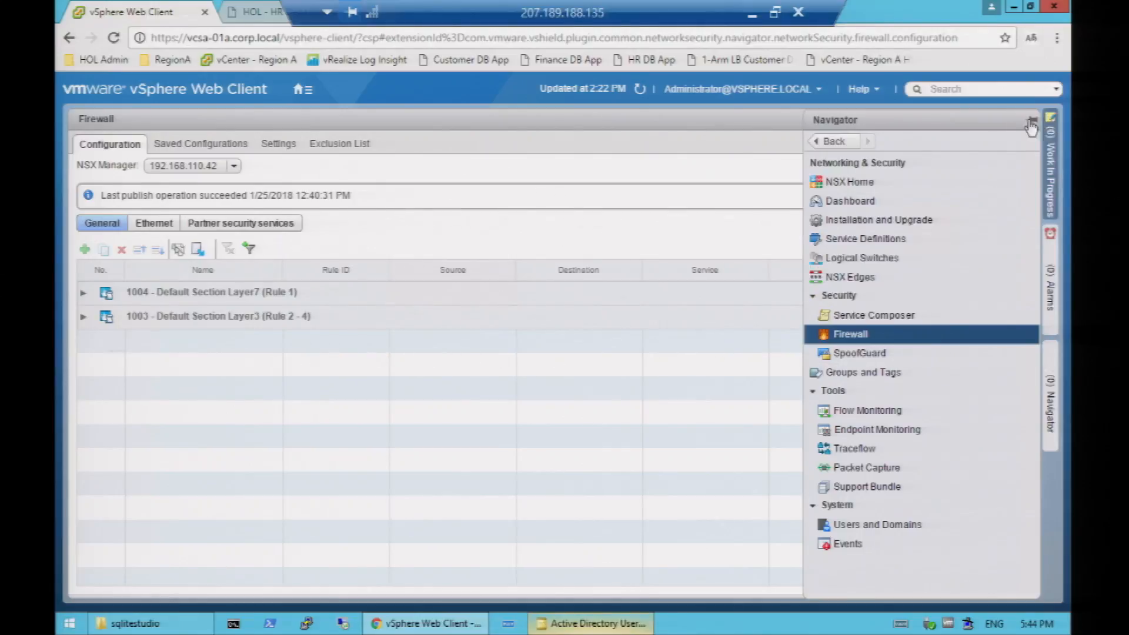
left_click(878, 415)
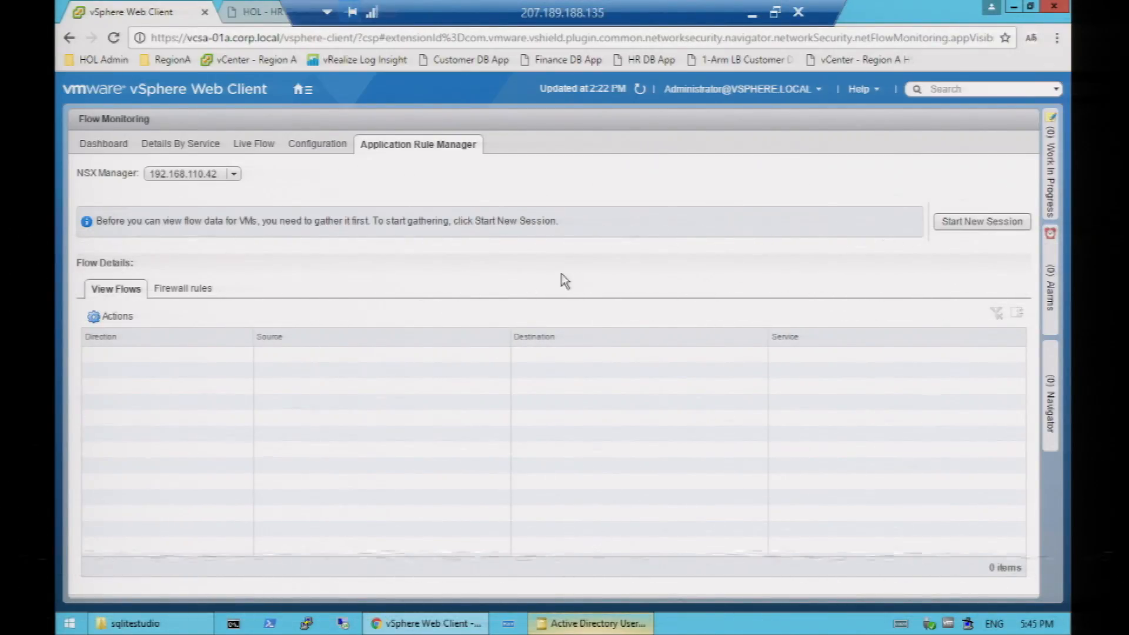
Step: Start a new monitoring session named HR APP with hr-app-01a, hr-db-01a and hr-web-01a.corp.local as source virtual machines
left_click(970, 222)
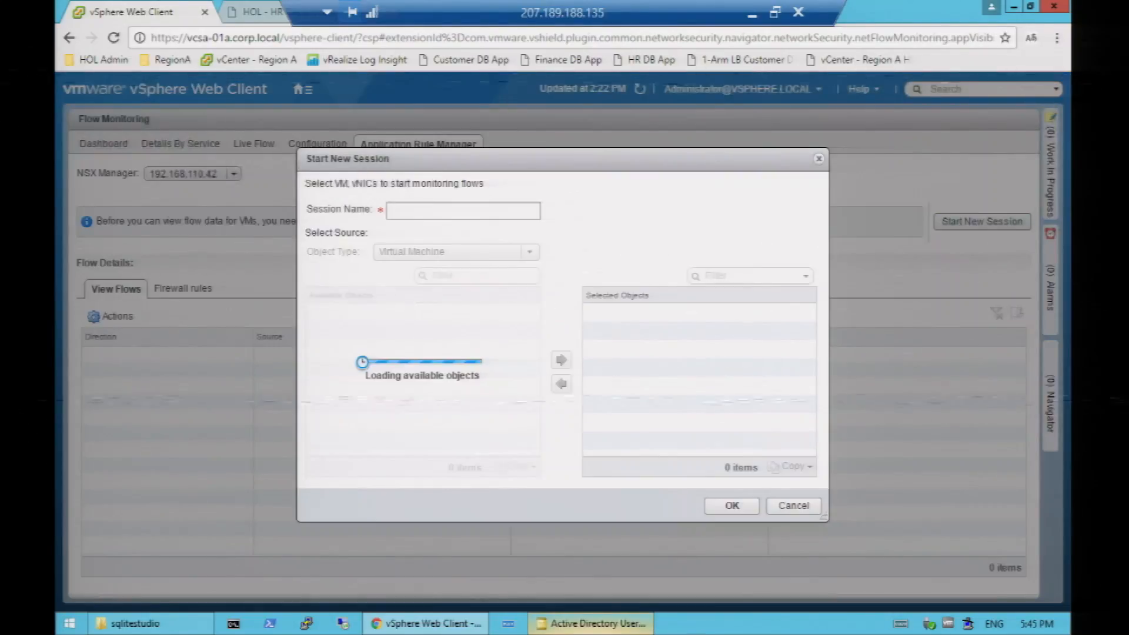
left_click(449, 212)
type("HR APP")
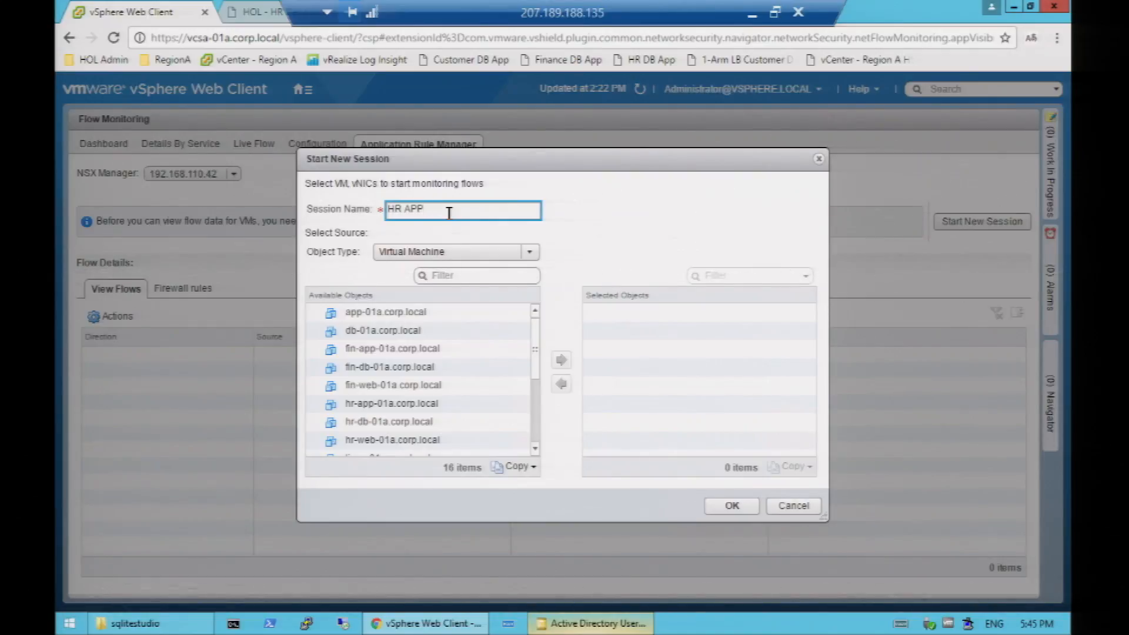
left_click(504, 276)
type("hr")
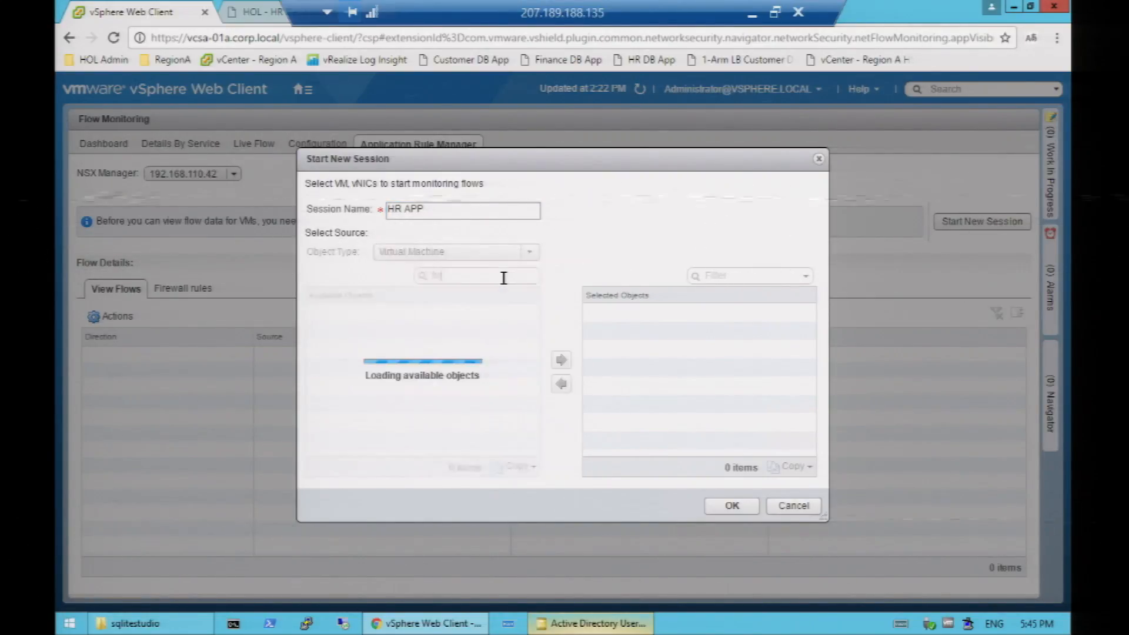
left_click(444, 311)
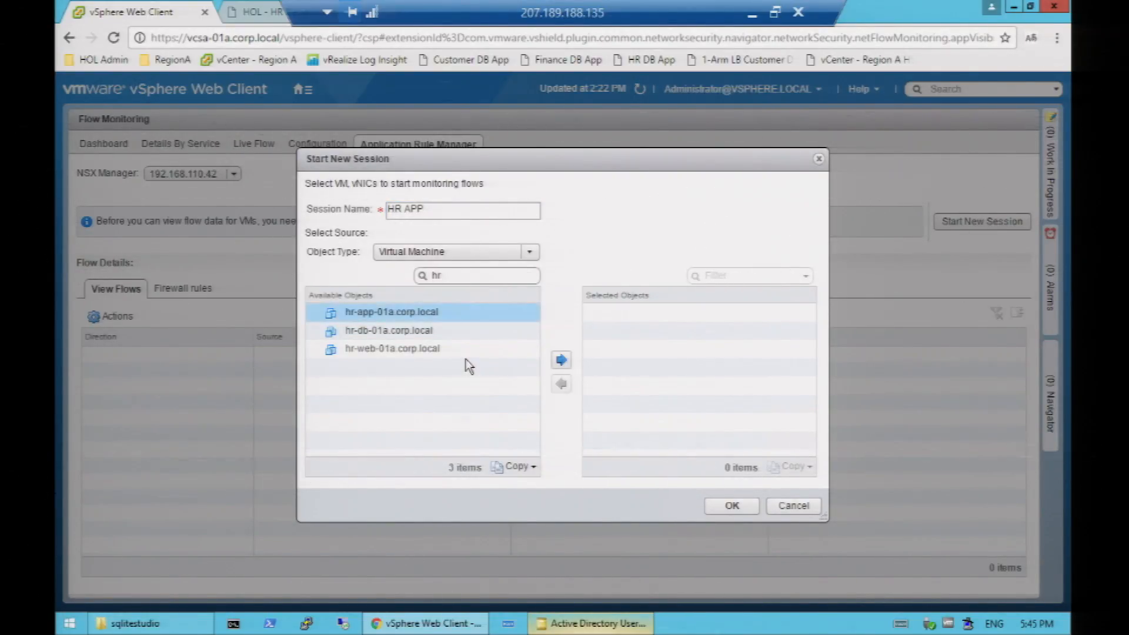
left_click(469, 353, "shift")
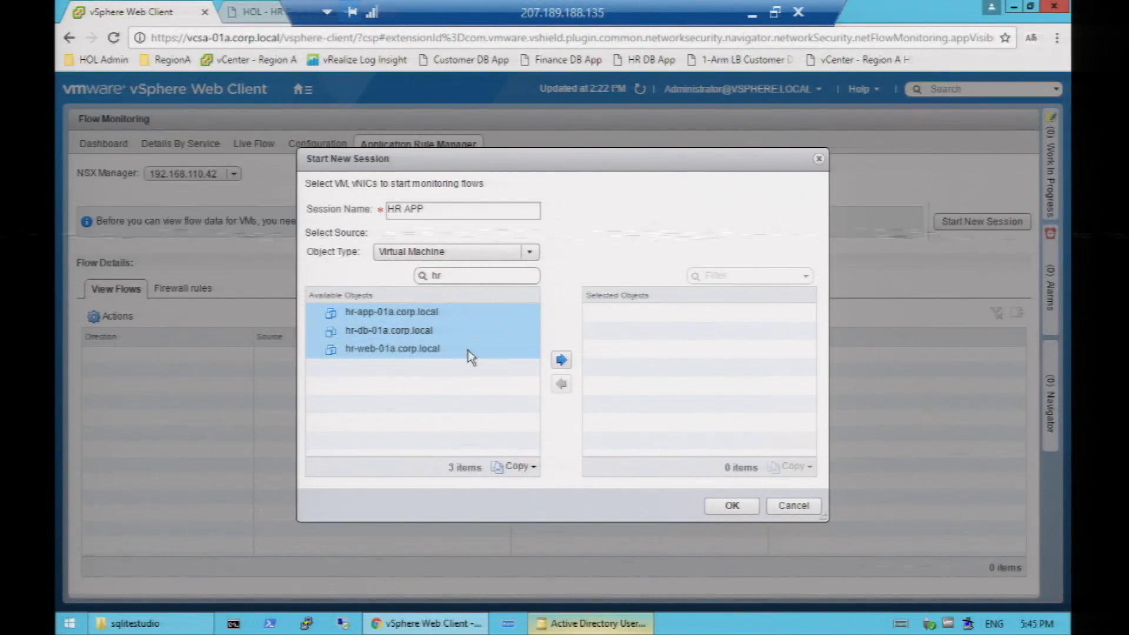
left_click(561, 365)
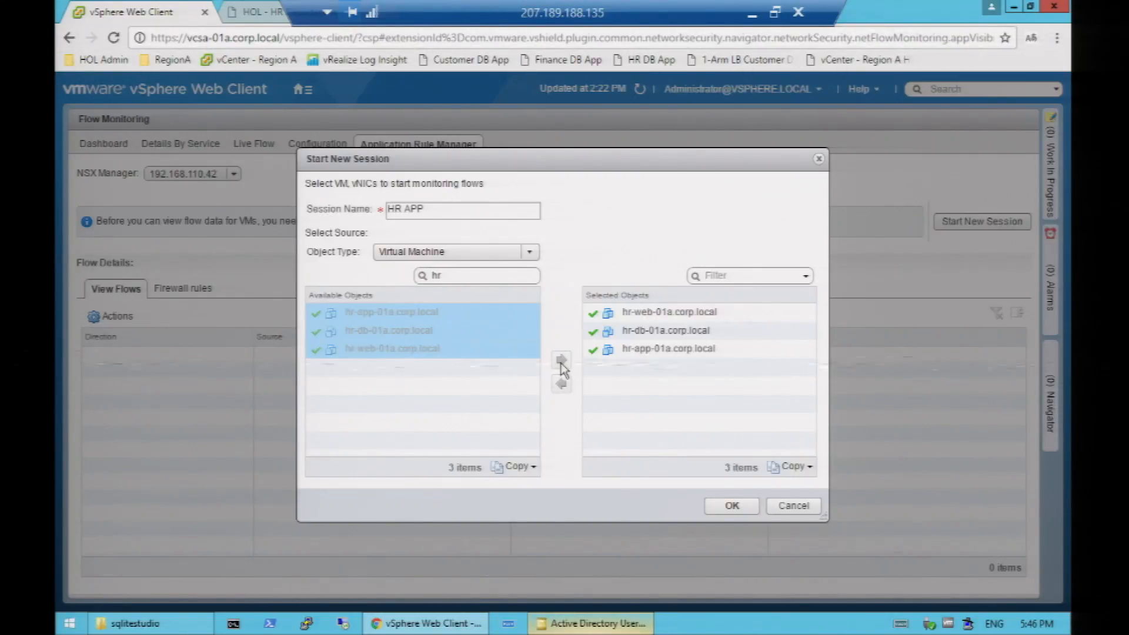
left_click(742, 505)
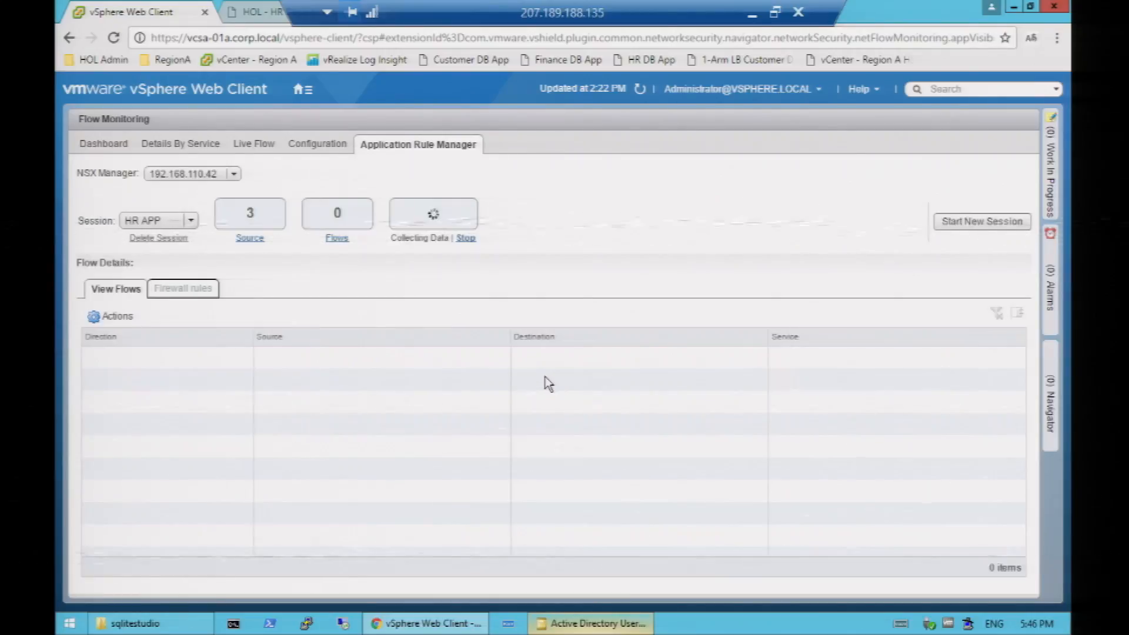
Step: Check the source vNICs and their firewall status for the HR APP session
left_click(252, 241)
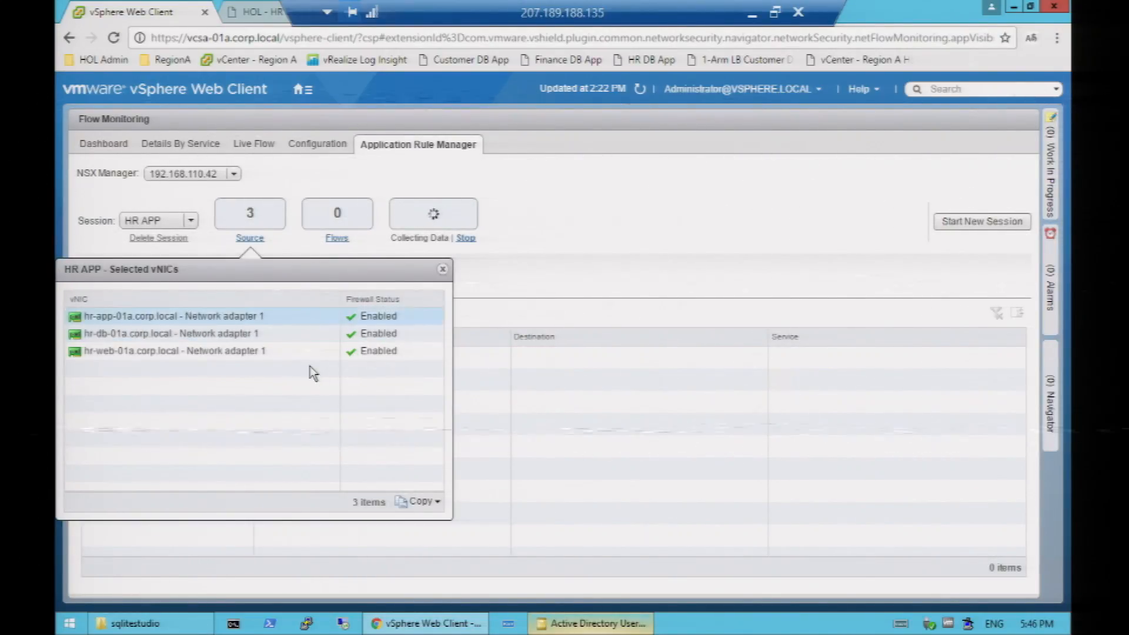
left_click(442, 270)
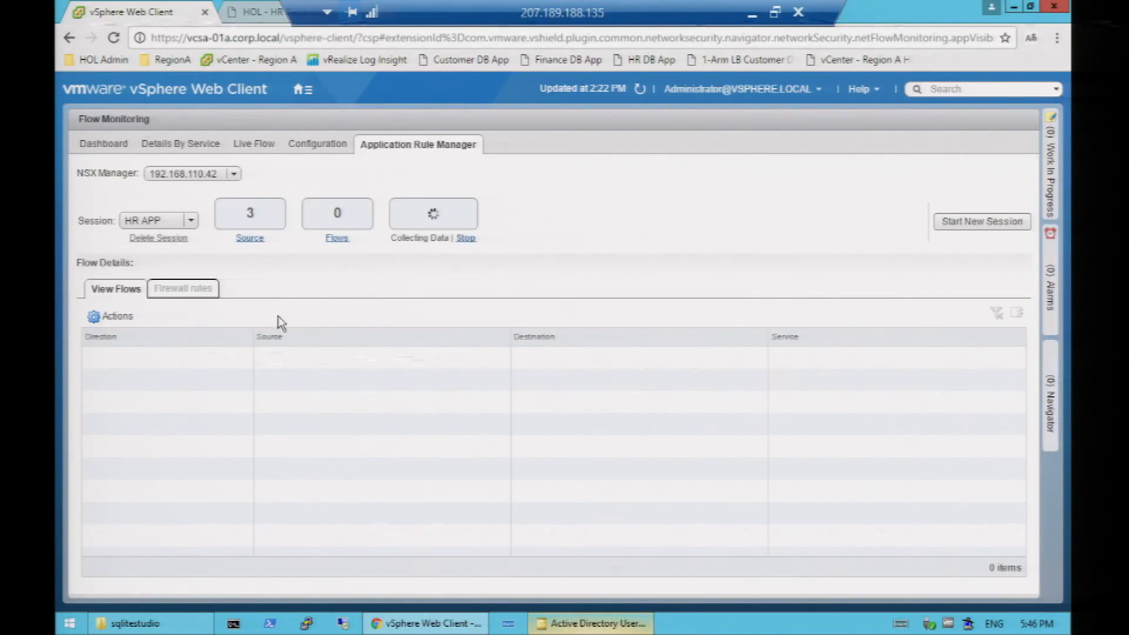
Step: Generate HR application traffic by reapplying the blank name filter in the HR Employee Salary Database, and return to Flow Monitoring
left_click(257, 12)
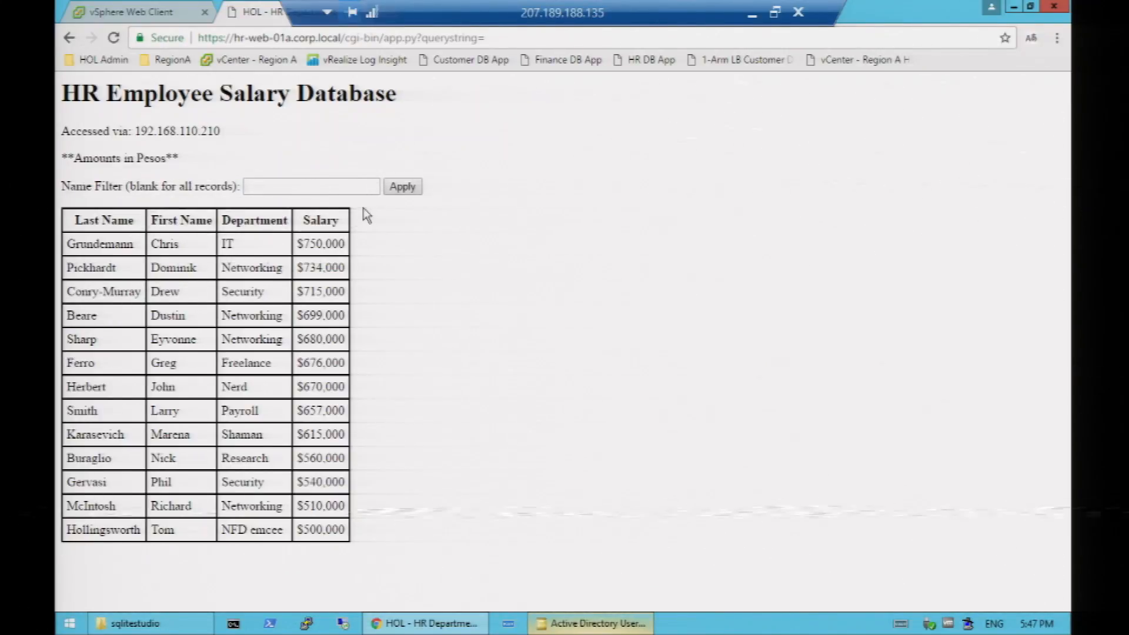
left_click(392, 194)
left_click(400, 187)
left_click(127, 14)
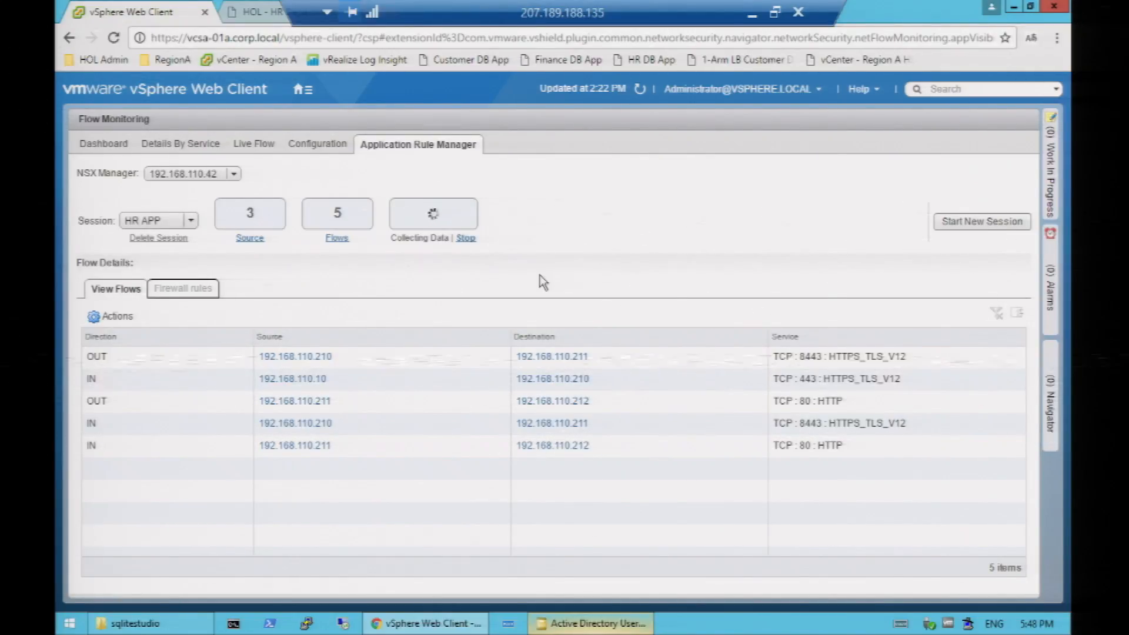
Step: Stop data collection for the HR APP session and analyze the collected flows
left_click(470, 246)
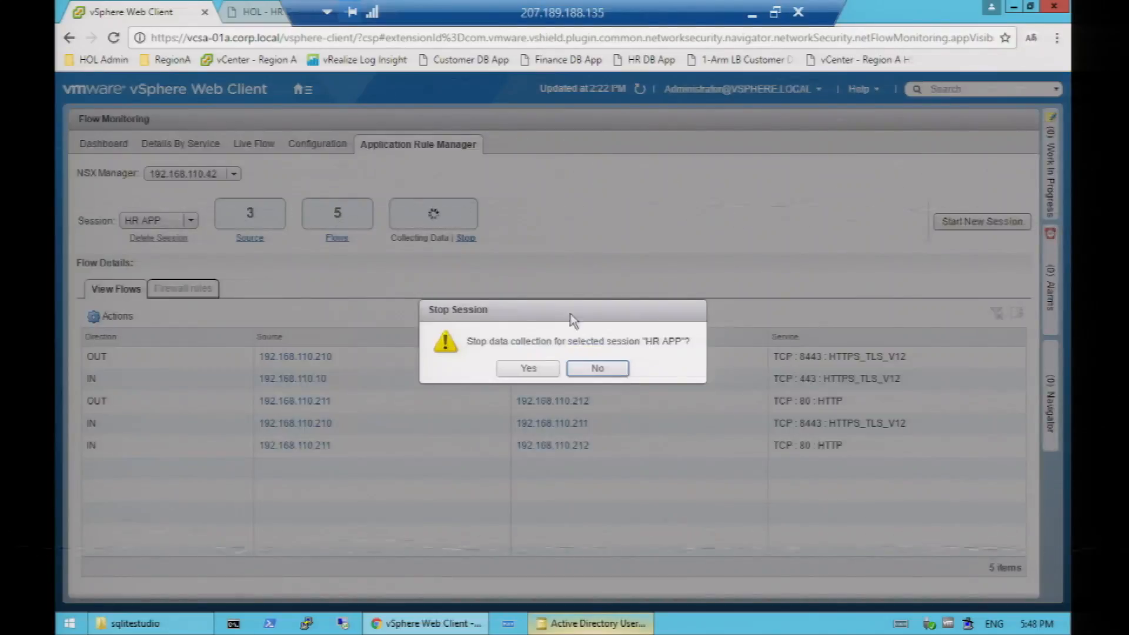
left_click(520, 374)
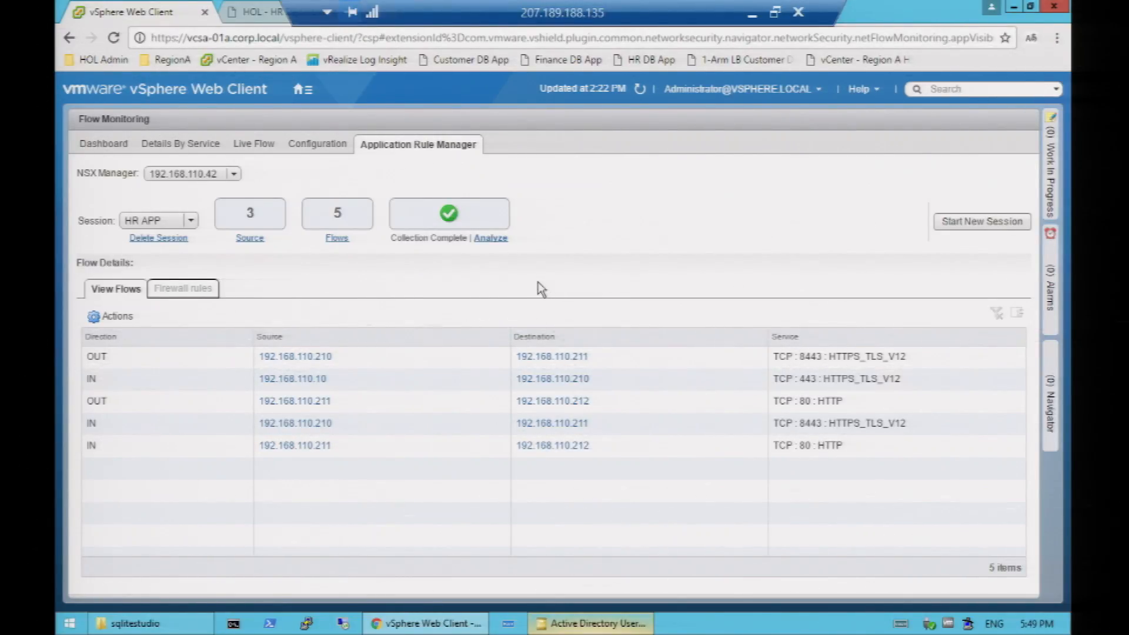
left_click(492, 241)
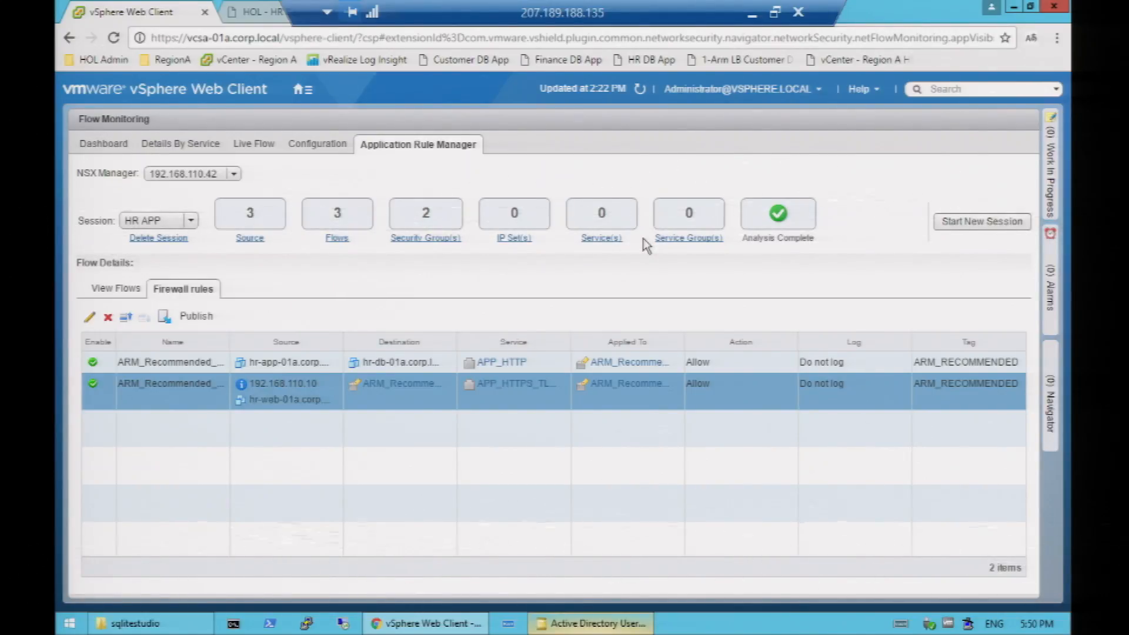
Step: Review the security groups recommended for the HR APP session
left_click(421, 241)
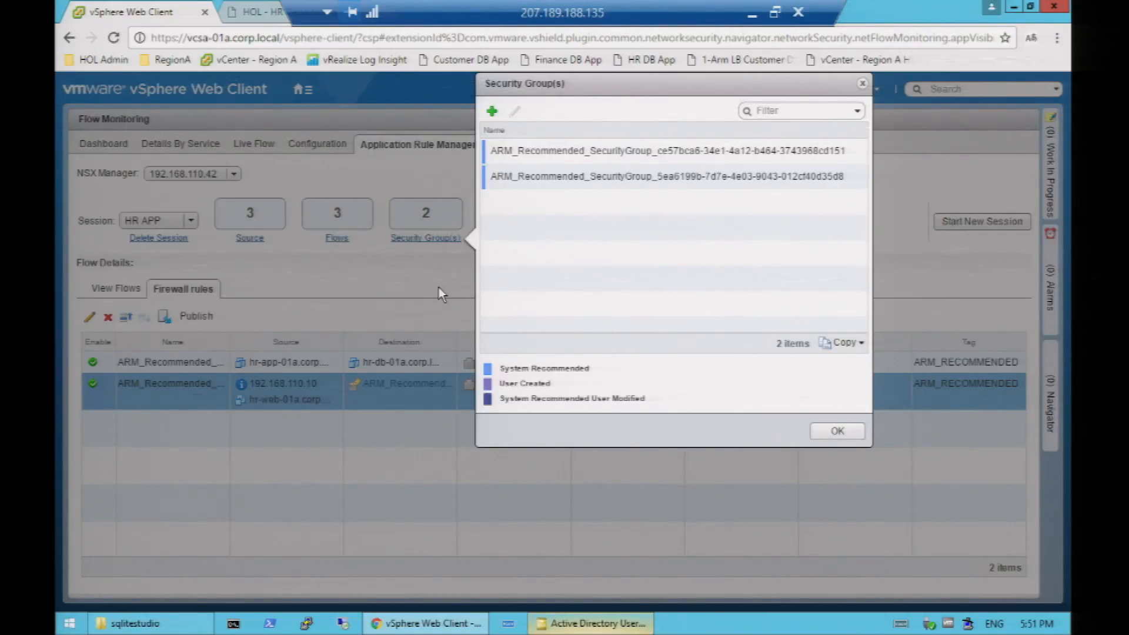
left_click(557, 176)
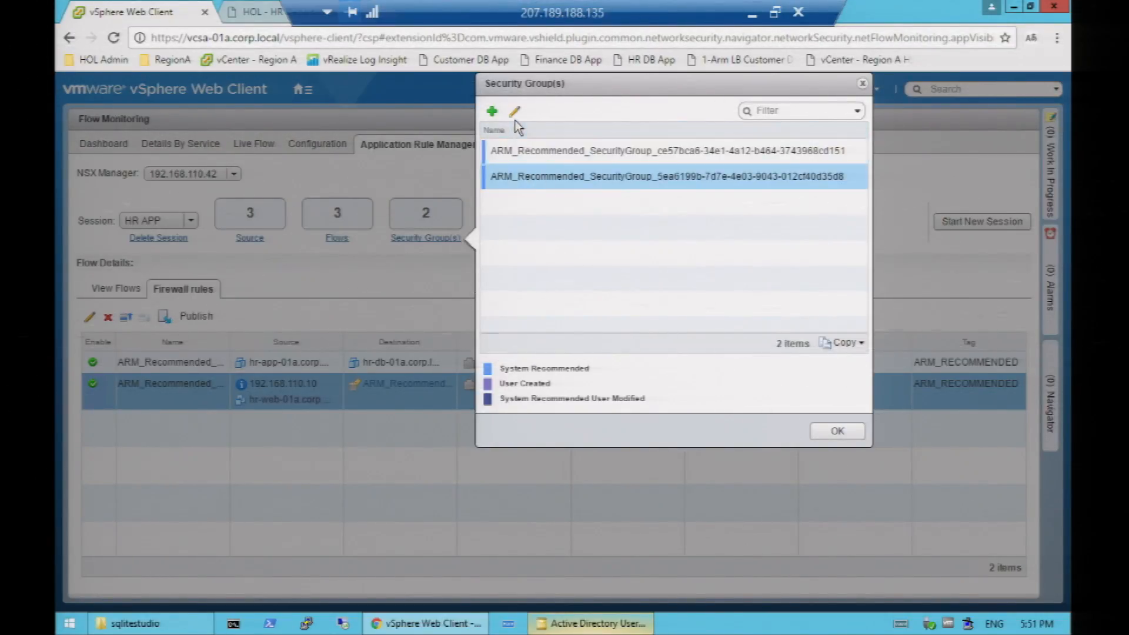
left_click(834, 431)
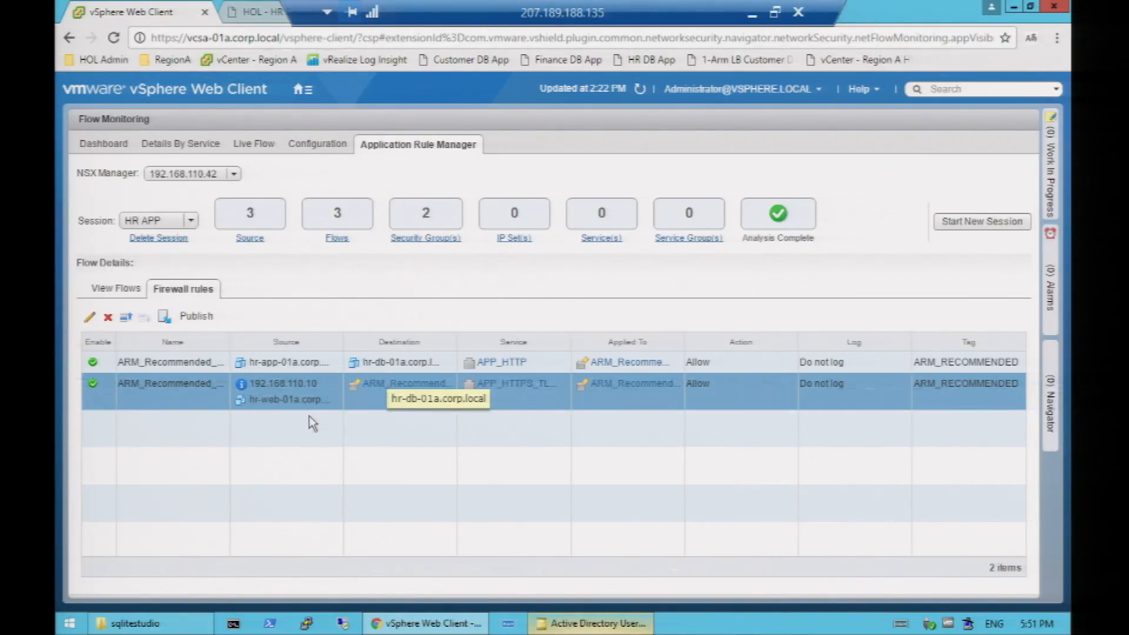
left_click(552, 363)
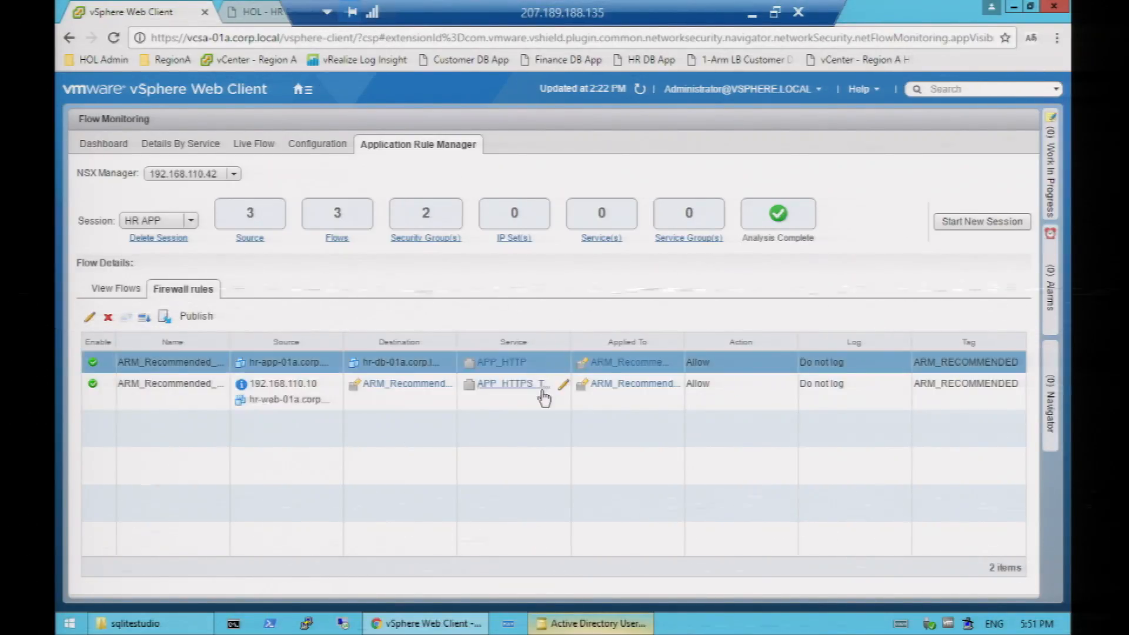
left_click(563, 362)
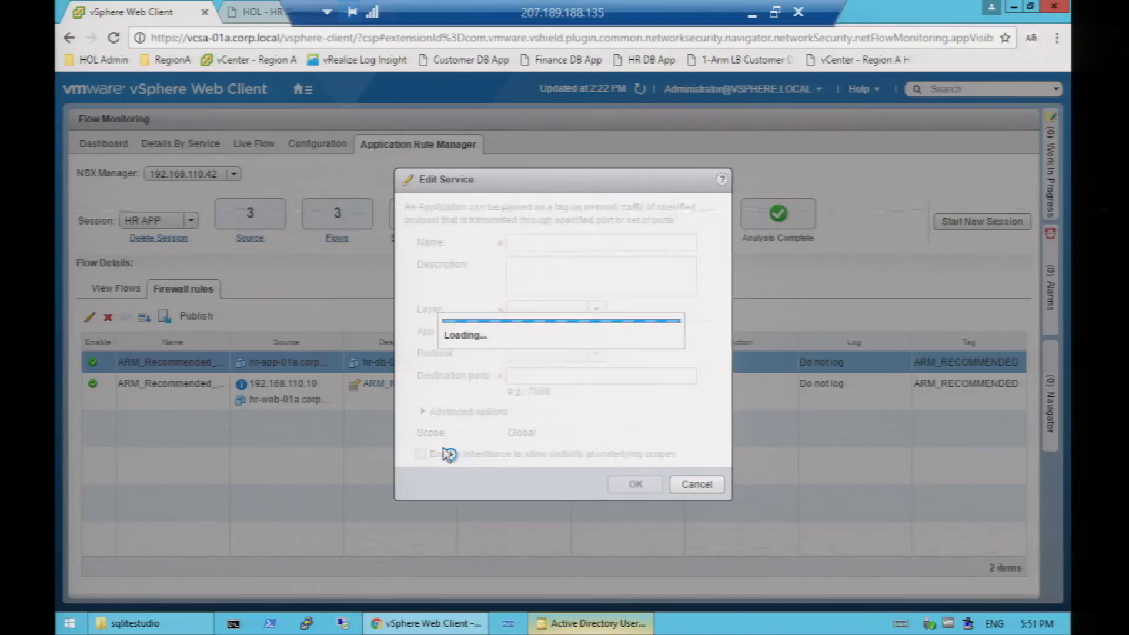
left_click(697, 484)
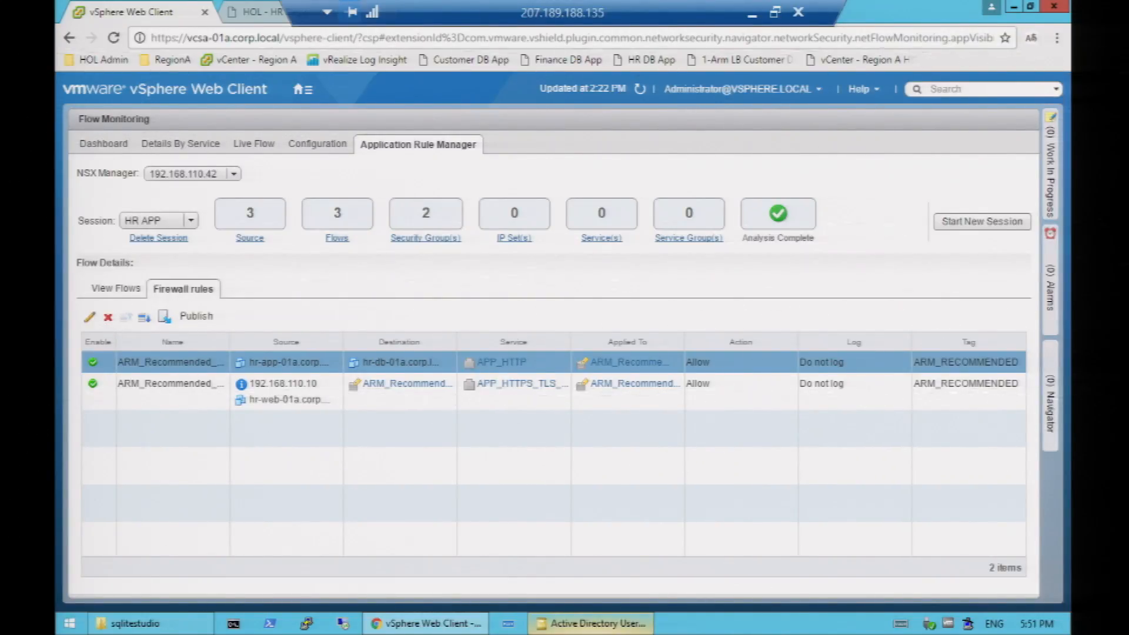
left_click(89, 317)
mouse_move(630, 313)
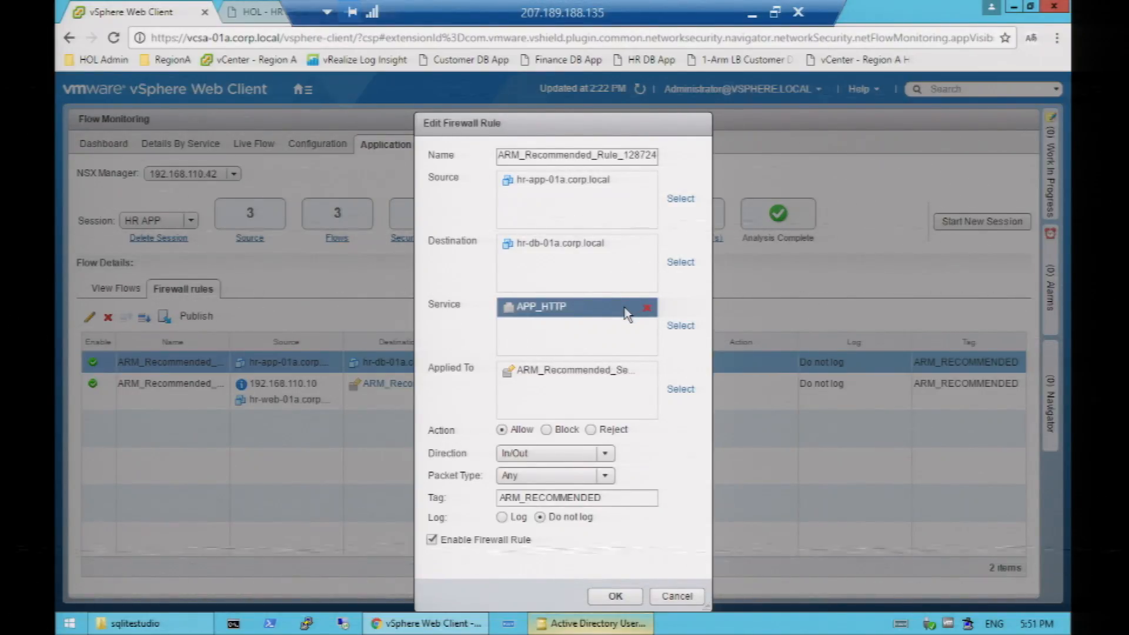
left_click(681, 595)
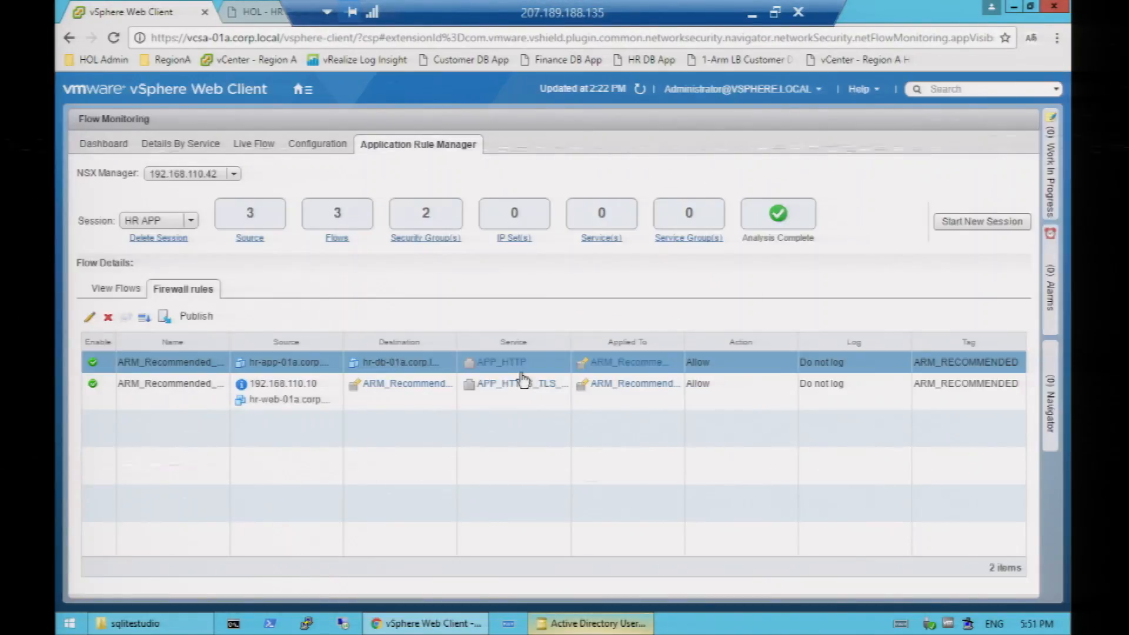
Step: View the details of the APP_HTTP service used in the hr-app to hr-db rule
left_click(515, 363)
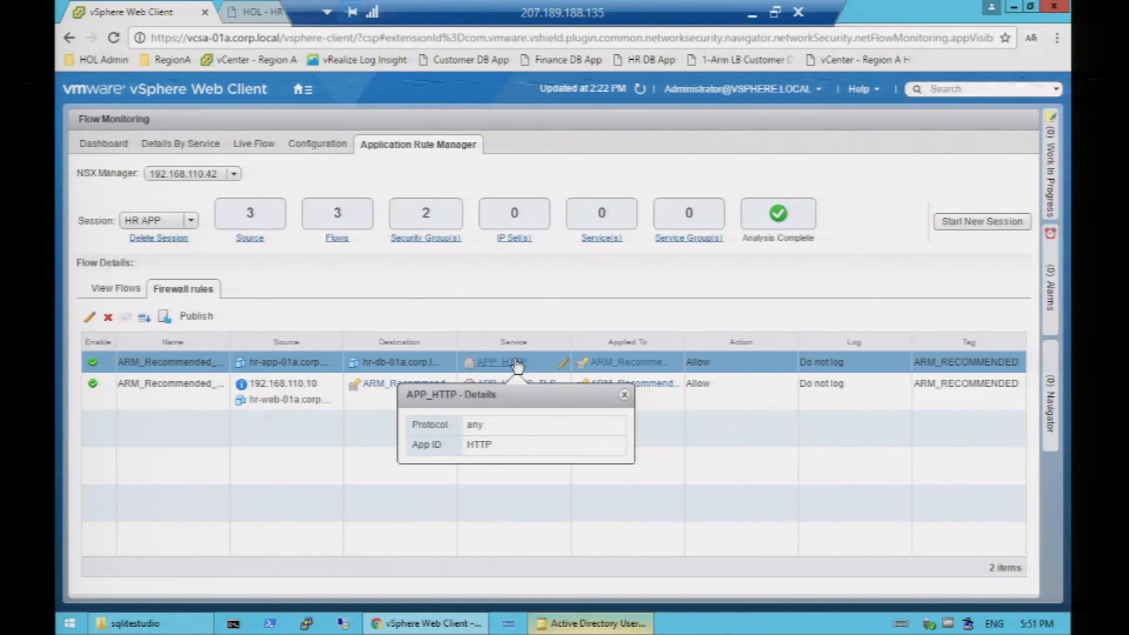
left_click(624, 394)
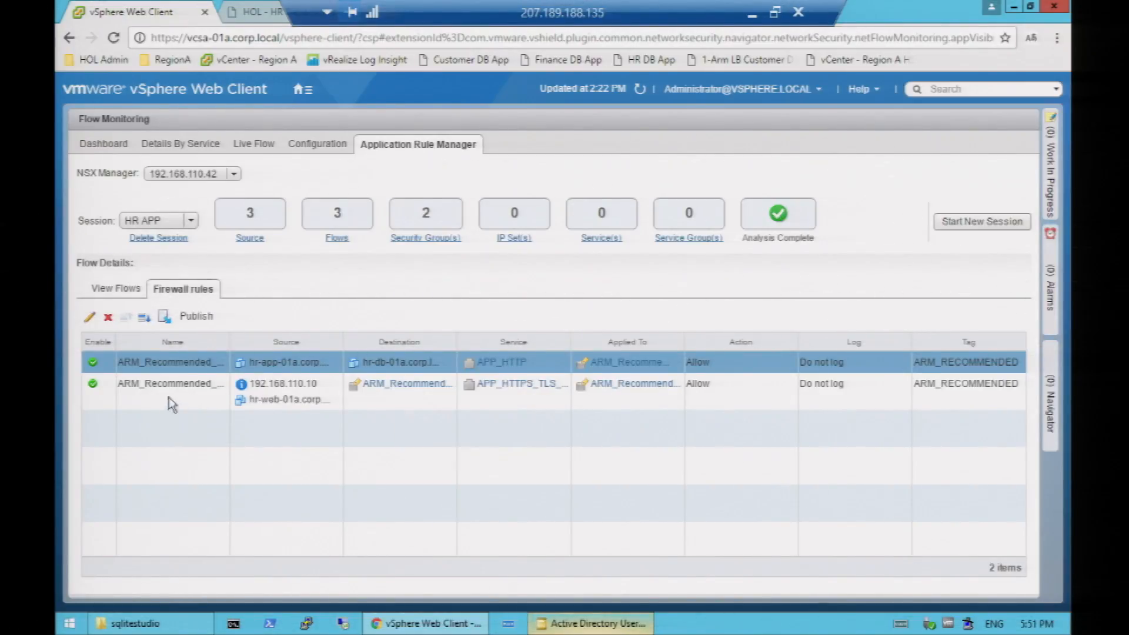
Step: Replace the APP_HTTP service with the HTTP service in the recommended hr-app to hr-db firewall rule
left_click(90, 318)
left_click(647, 308)
left_click(679, 330)
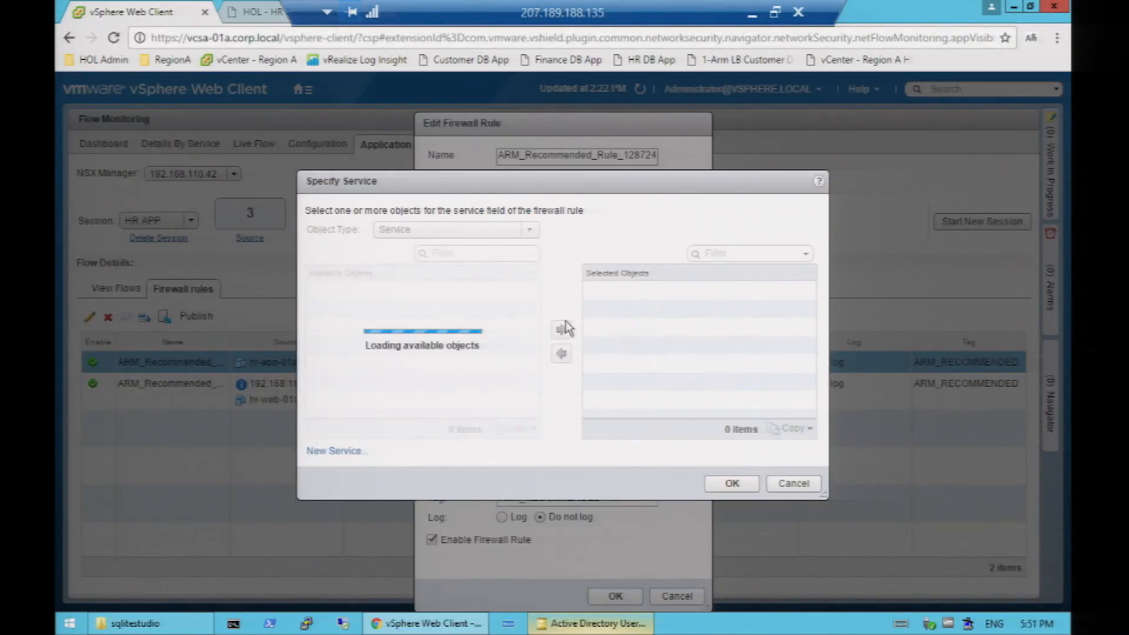
left_click(488, 252)
type("http")
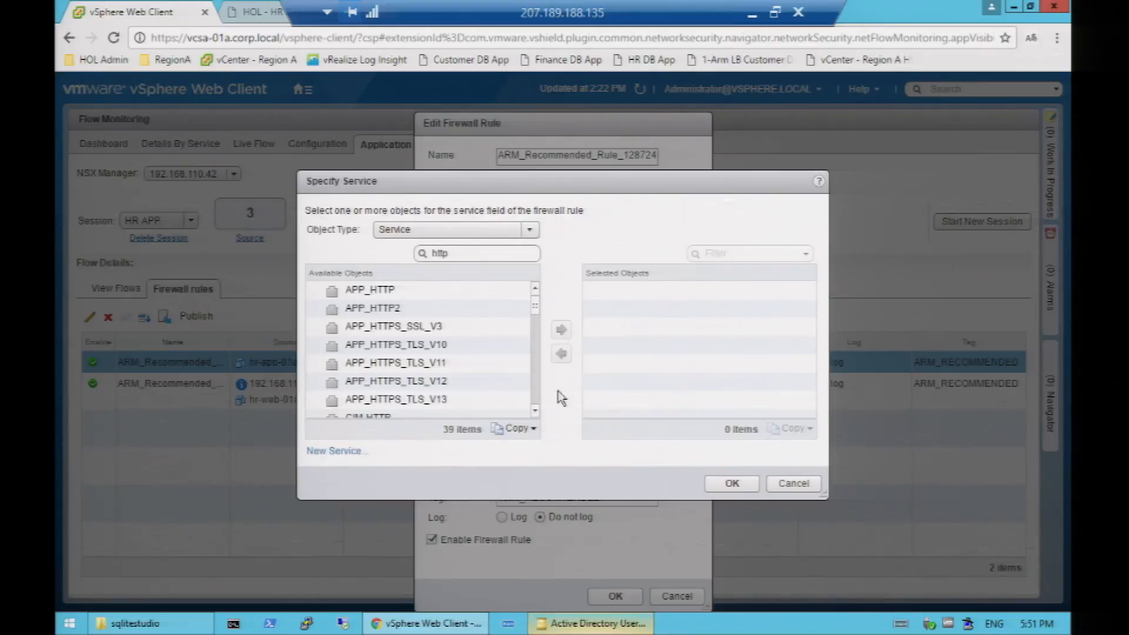
left_click(535, 411)
scroll(535, 415, "down", 8)
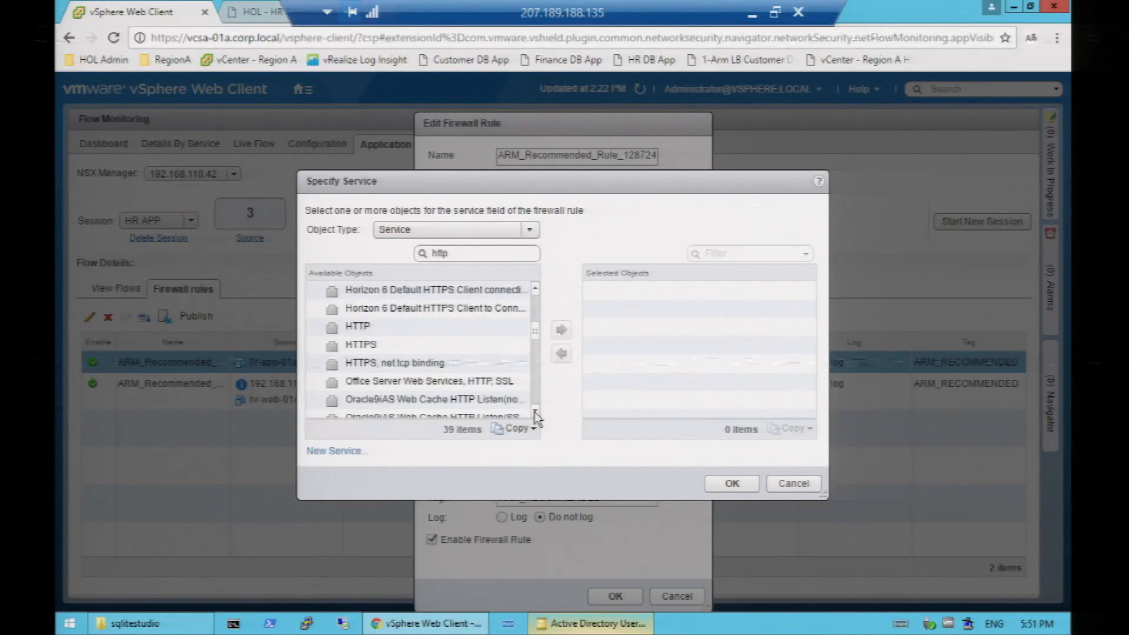
scroll(536, 415, "down", 3)
scroll(471, 317, "up", 3)
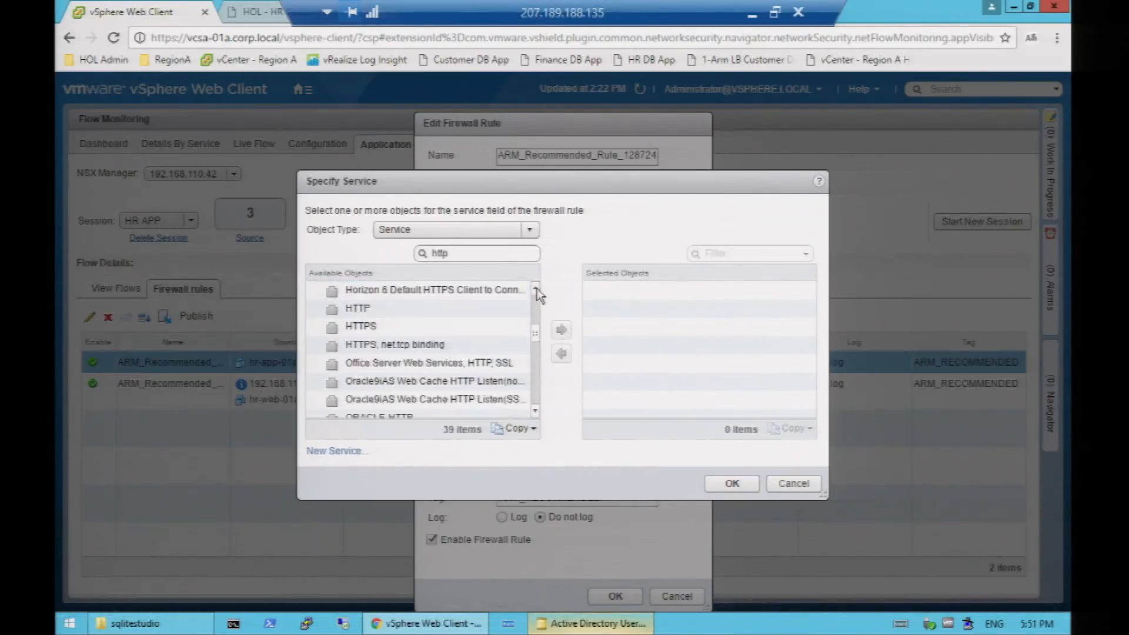
left_click(405, 327)
left_click(562, 330)
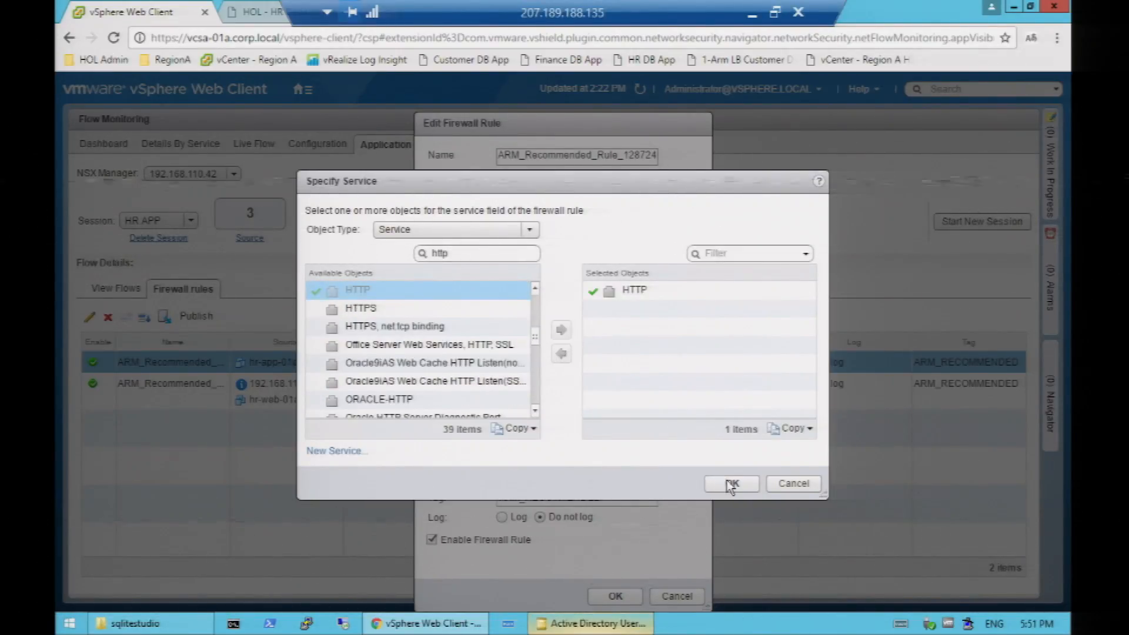
left_click(732, 483)
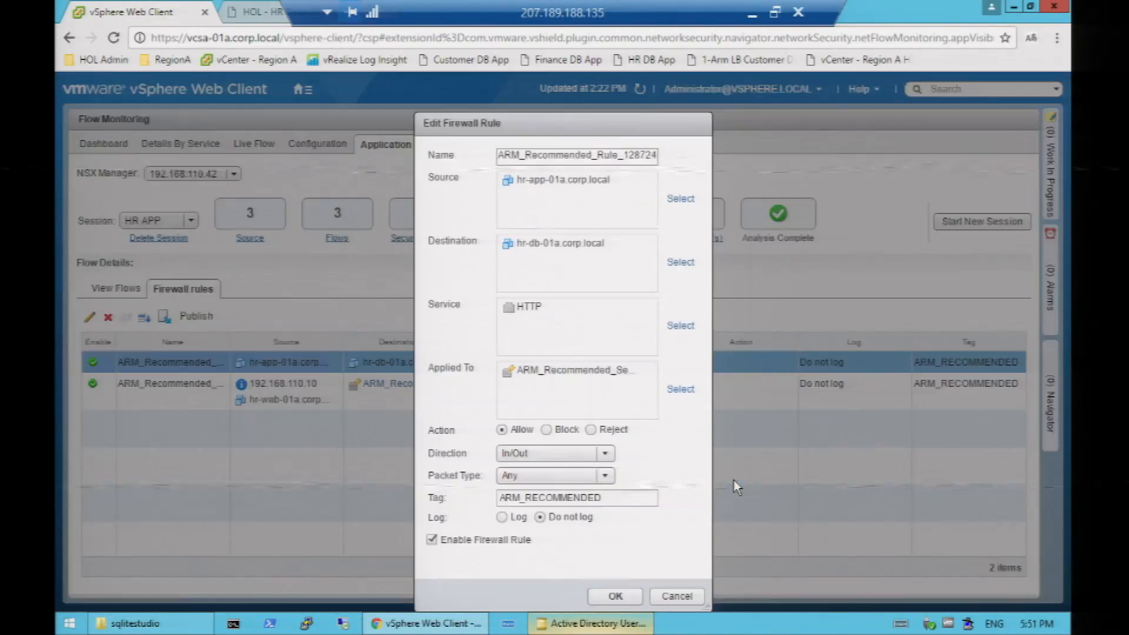
Step: Rename the hr-app to hr-db firewall rule to NFD RULEZ and save its changes
double_click(570, 154)
key("BackSpace")
key("BackSpace")
key("BackSpace")
key("BackSpace")
key("BackSpace")
key("BackSpace")
key("BackSpace")
key("BackSpace")
key("BackSpace")
key("BackSpace")
key("BackSpace")
key("BackSpace")
key("BackSpace")
key("BackSpace")
key("BackSpace")
key("BackSpace")
key("BackSpace")
key("BackSpace")
key("BackSpace")
key("BackSpace")
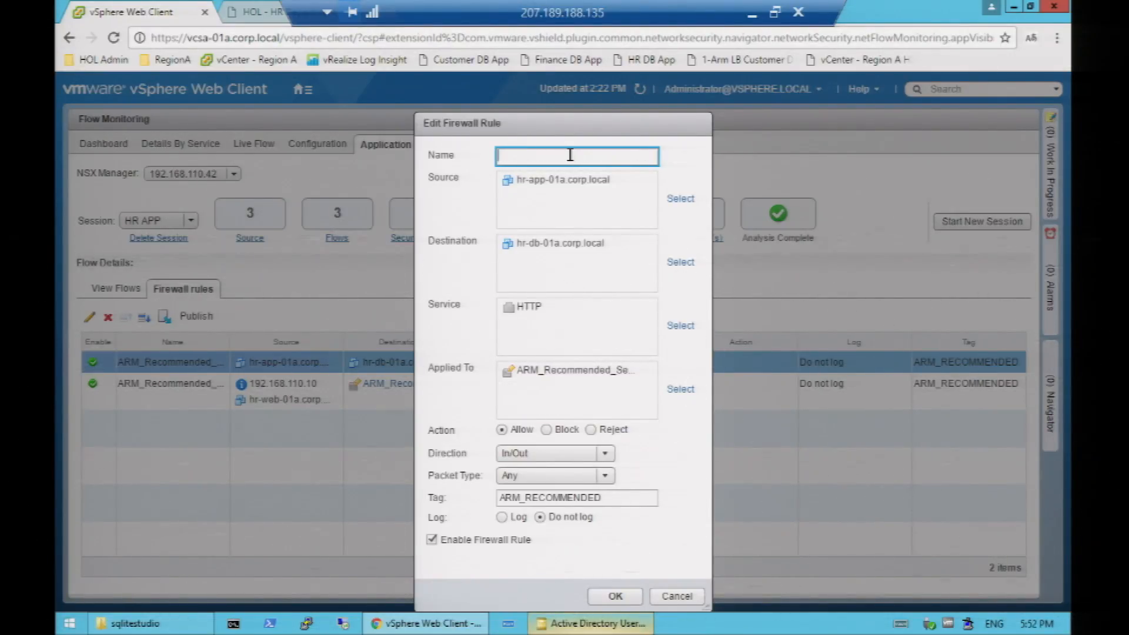
type("NFD RULEZ")
left_click(615, 596)
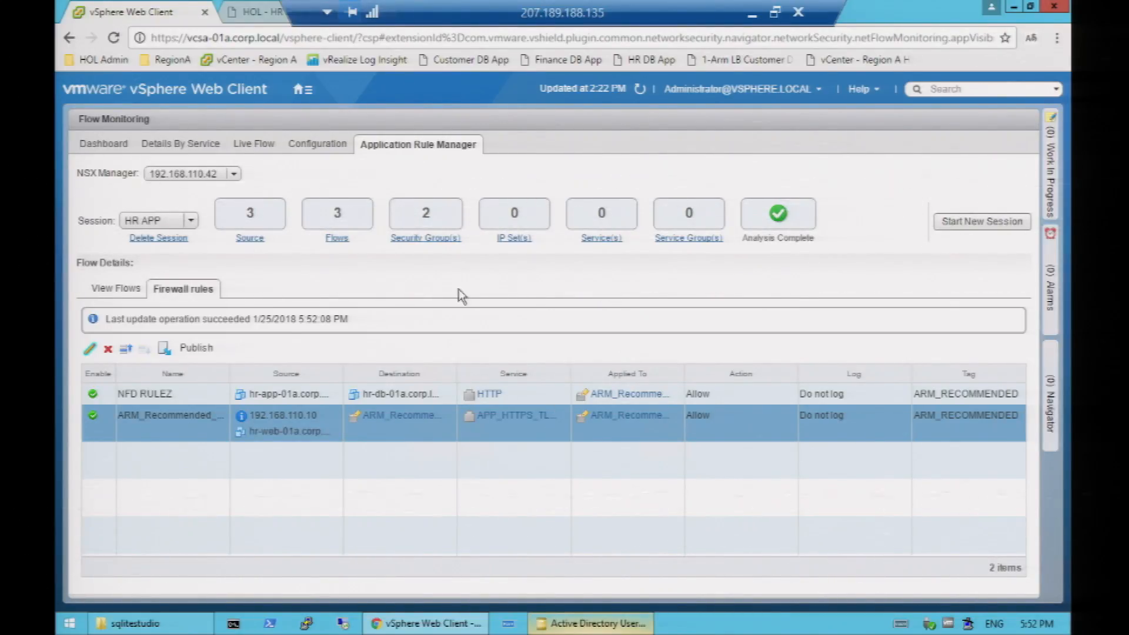
Step: Publish the recommended firewall rules as a new section named HR APP
left_click(207, 355)
left_click(562, 285)
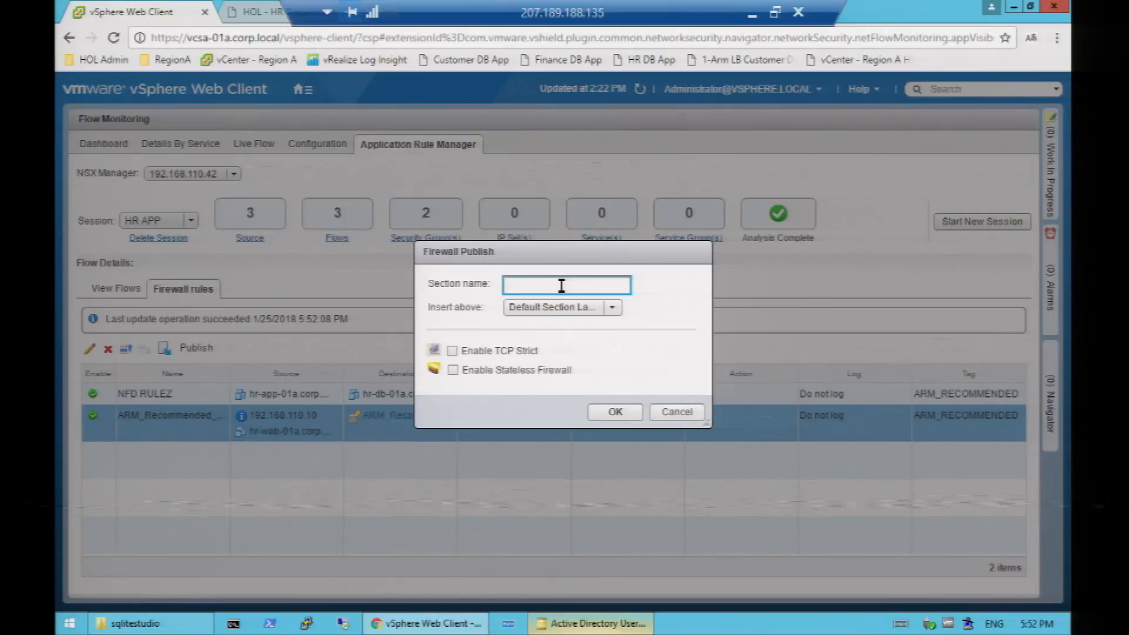
type("HR APP")
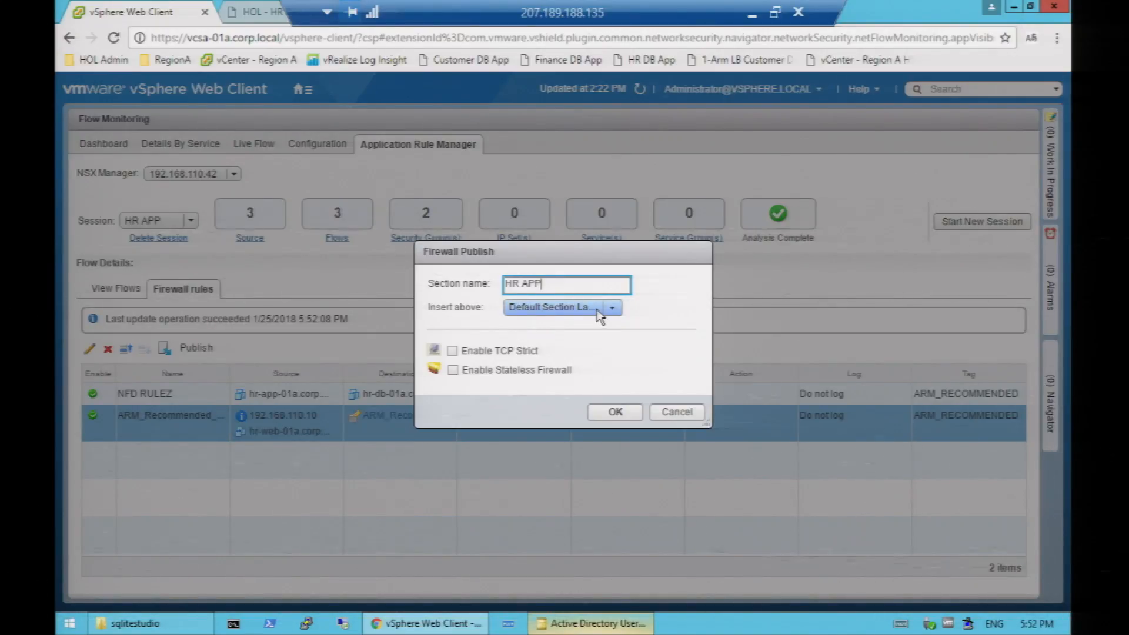
left_click(614, 413)
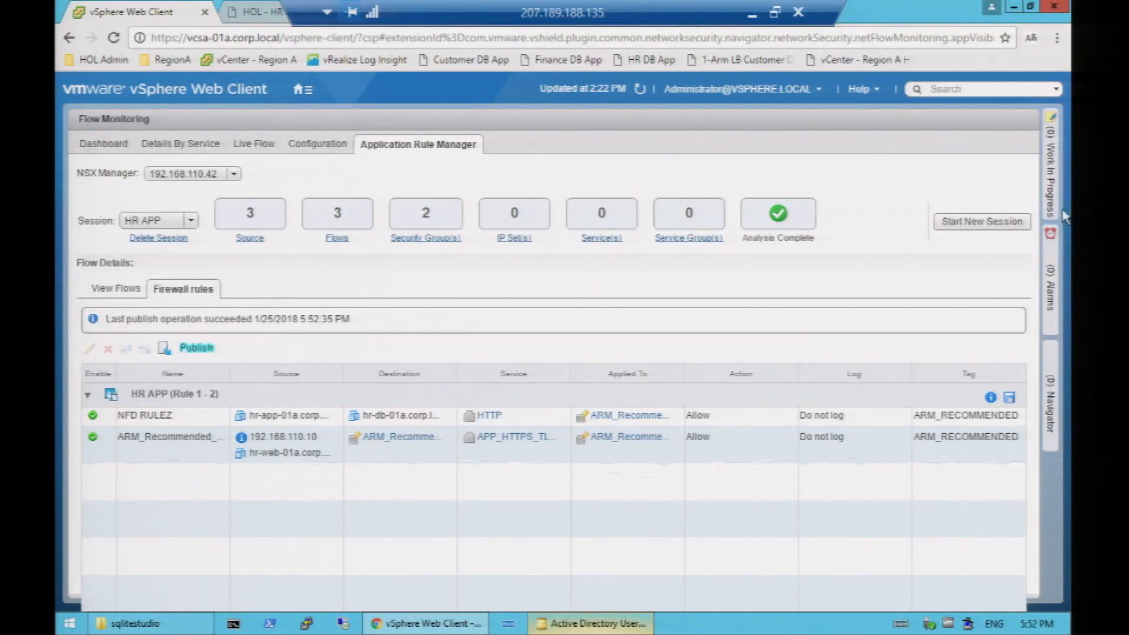
Step: Add a new rule to the HR APP section in the Firewall configuration and move it to the end of that section
left_click(1052, 388)
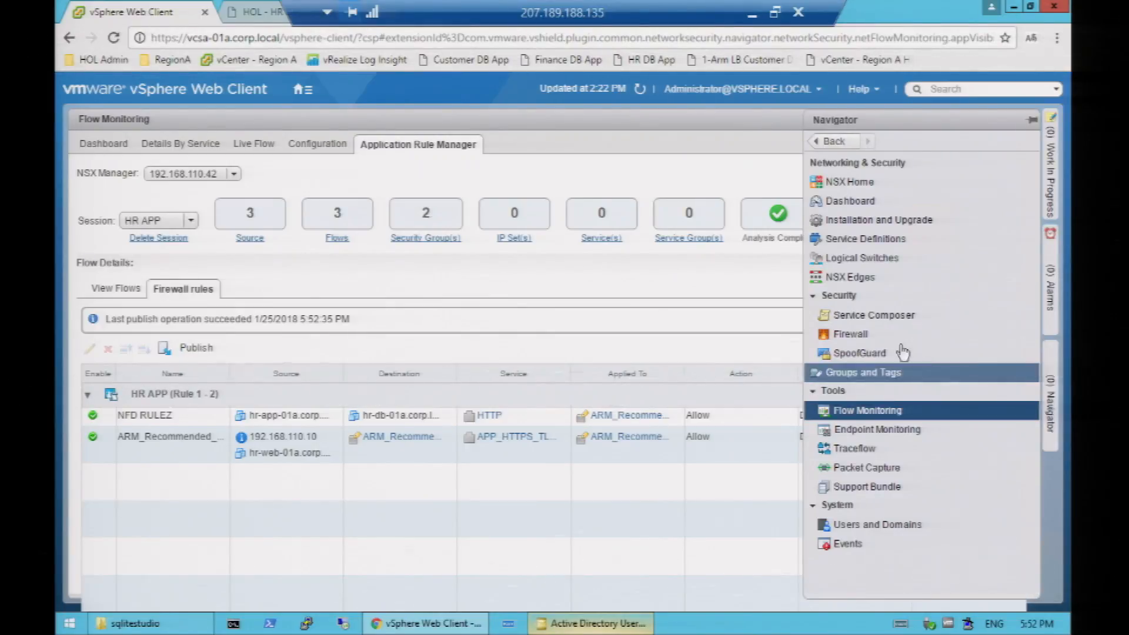
left_click(858, 336)
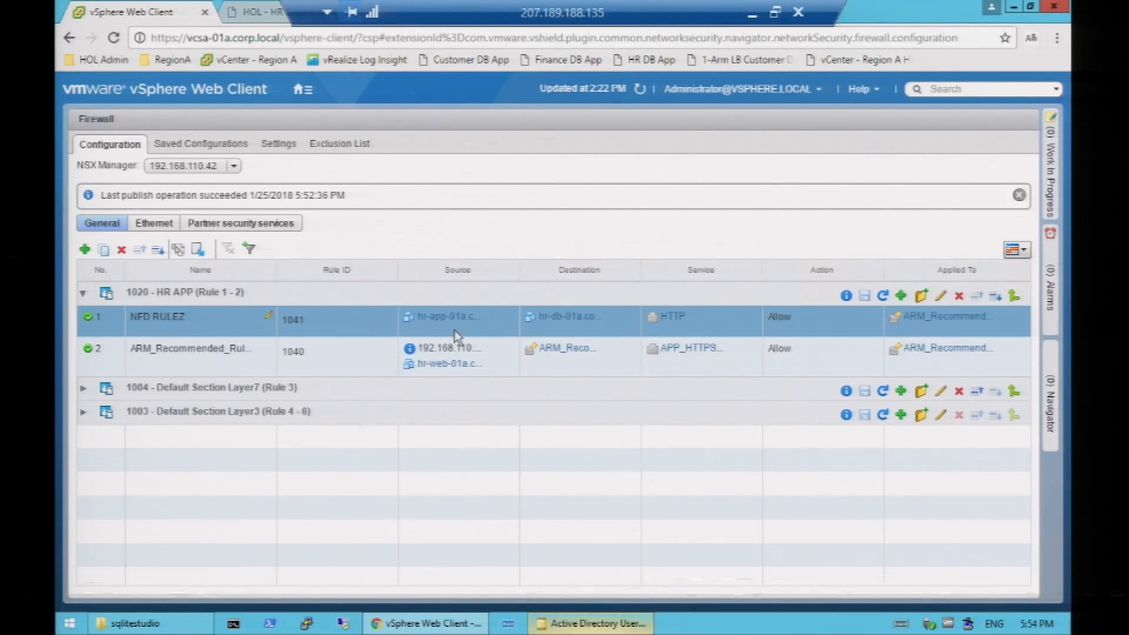
left_click(900, 297)
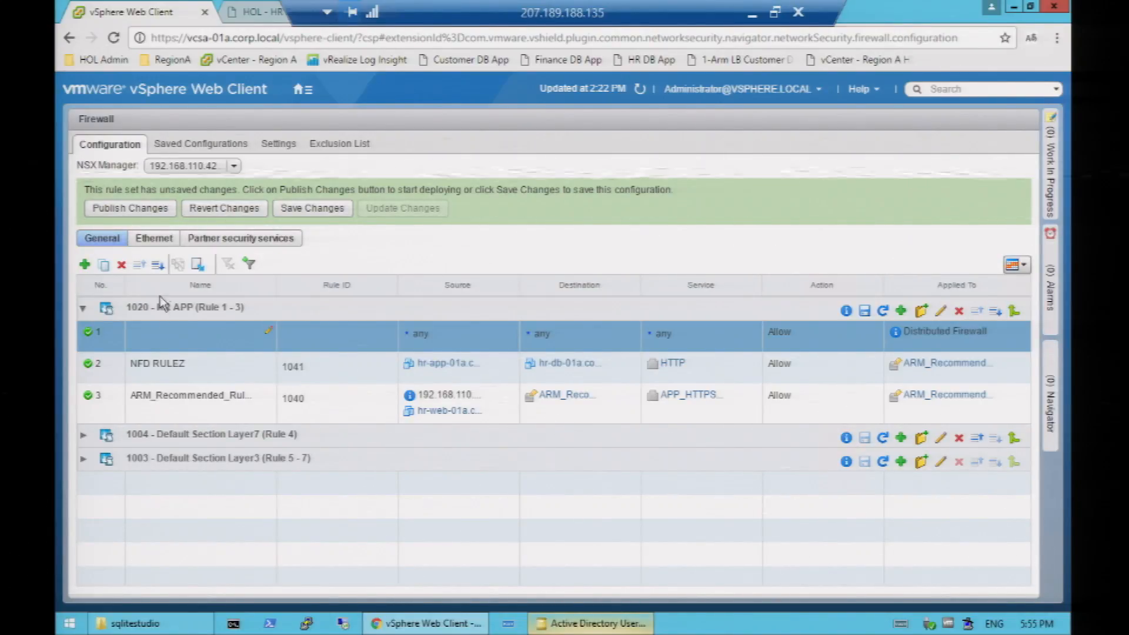
left_click(158, 266)
left_click(157, 266)
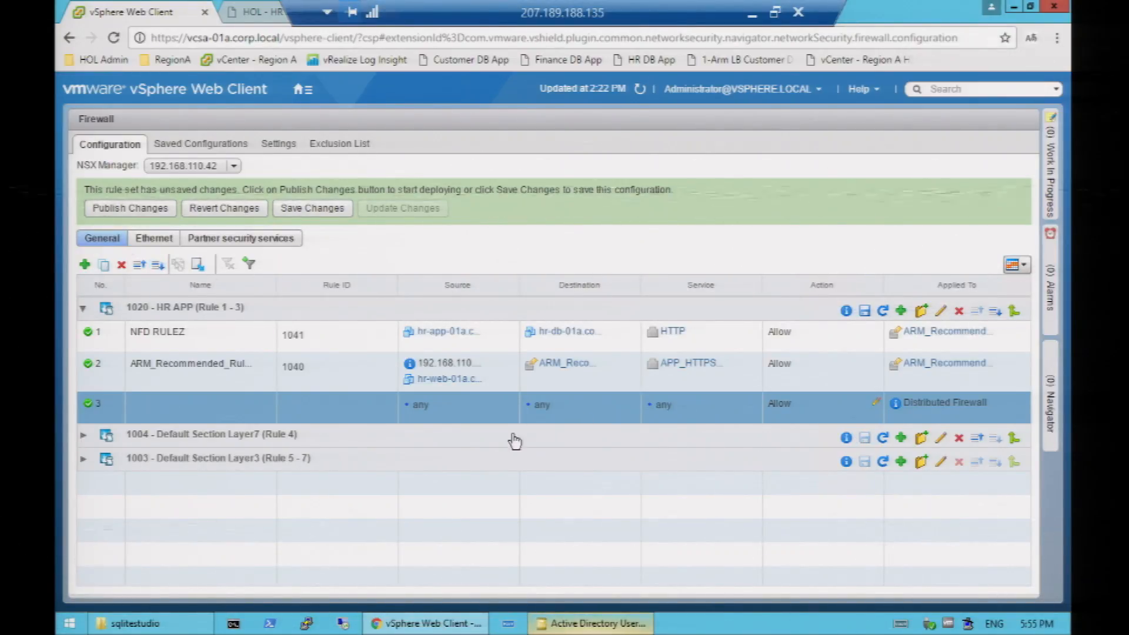
Step: Set the action of the new any-to-any rule in the HR APP section to Block
left_click(876, 402)
left_click(565, 247)
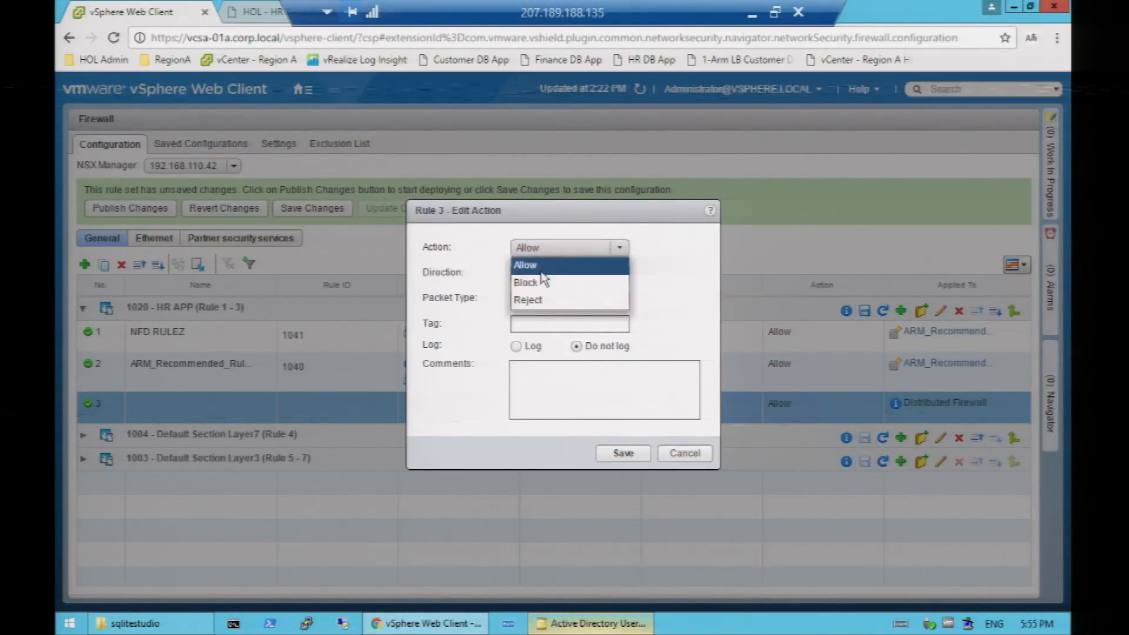
left_click(542, 282)
left_click(624, 454)
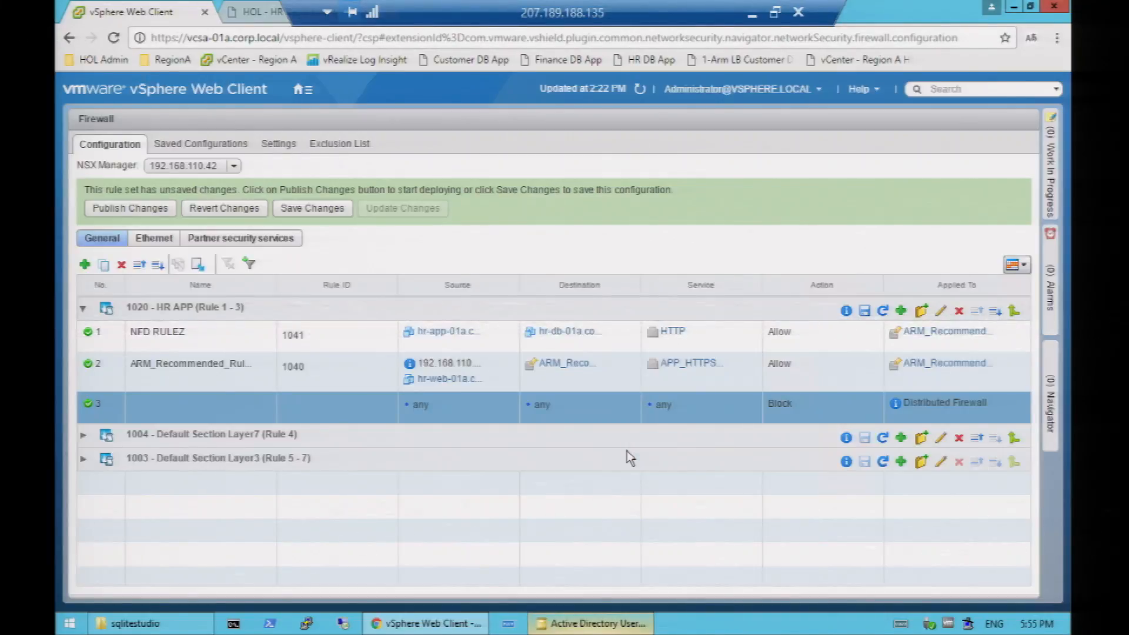
Step: Disable the two allow rules in the HR APP section and publish the changes
left_click(93, 370)
left_click(93, 341)
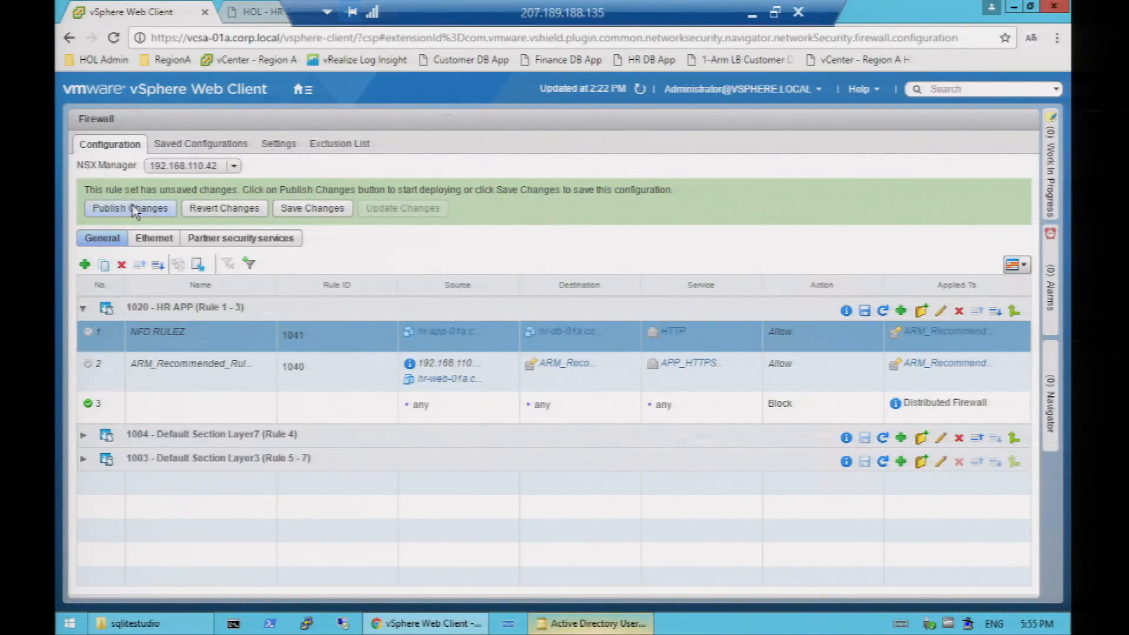
left_click(134, 210)
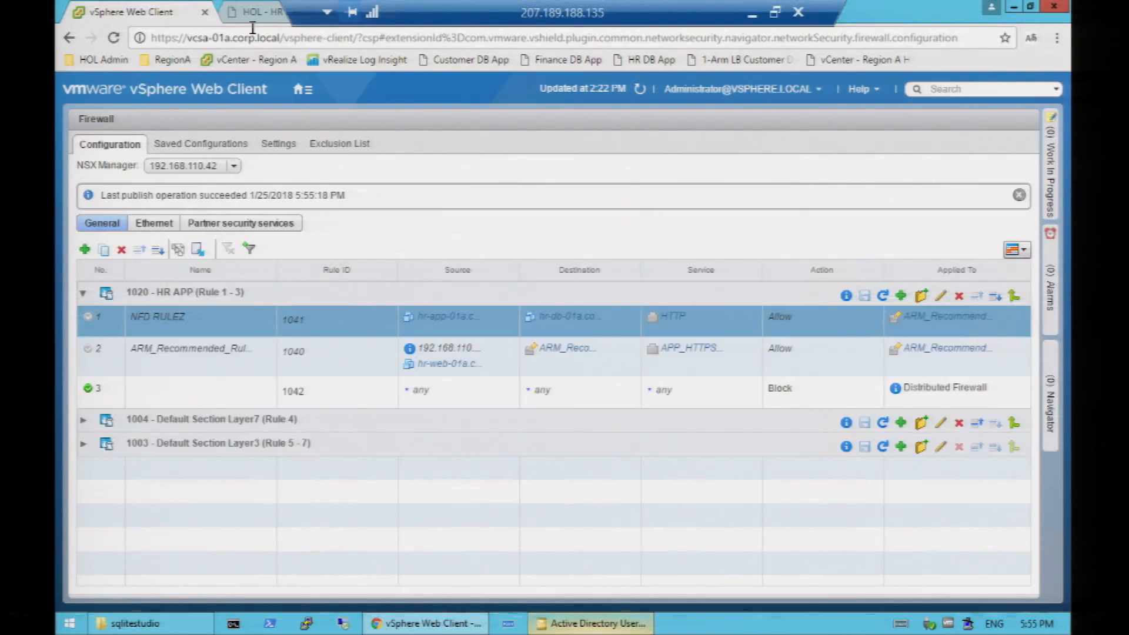
Step: Reload the HR Employee Salary Database page to test access to it
left_click(256, 11)
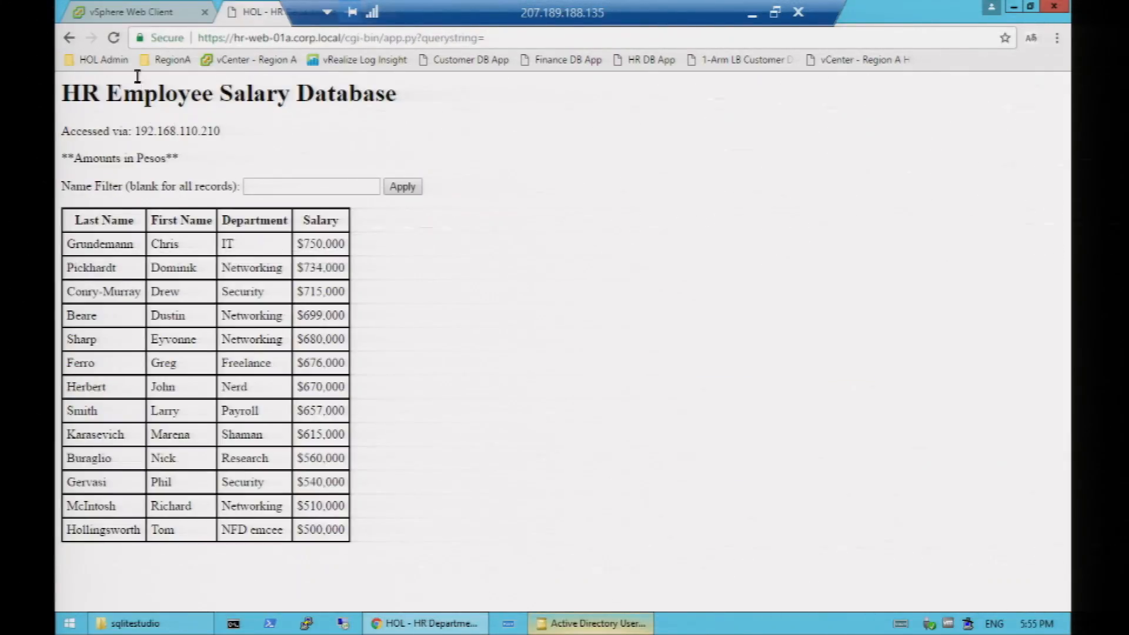
left_click(114, 37)
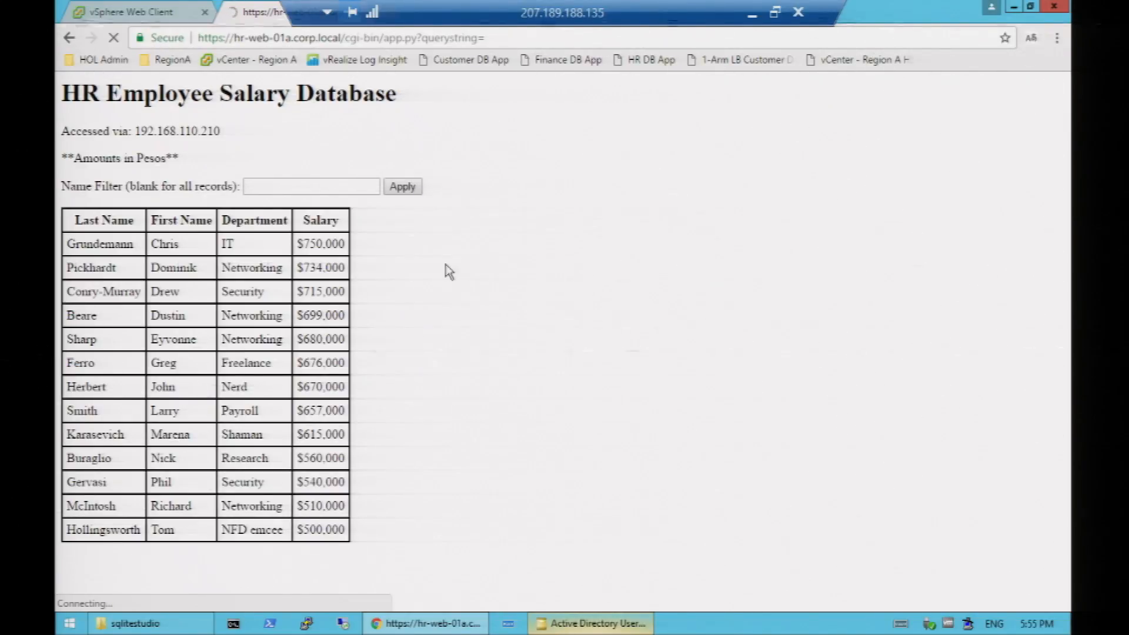
Step: Re-enable and publish the two allow rules in the HR APP section, and check access to the HR Employee Salary Database page
left_click(158, 12)
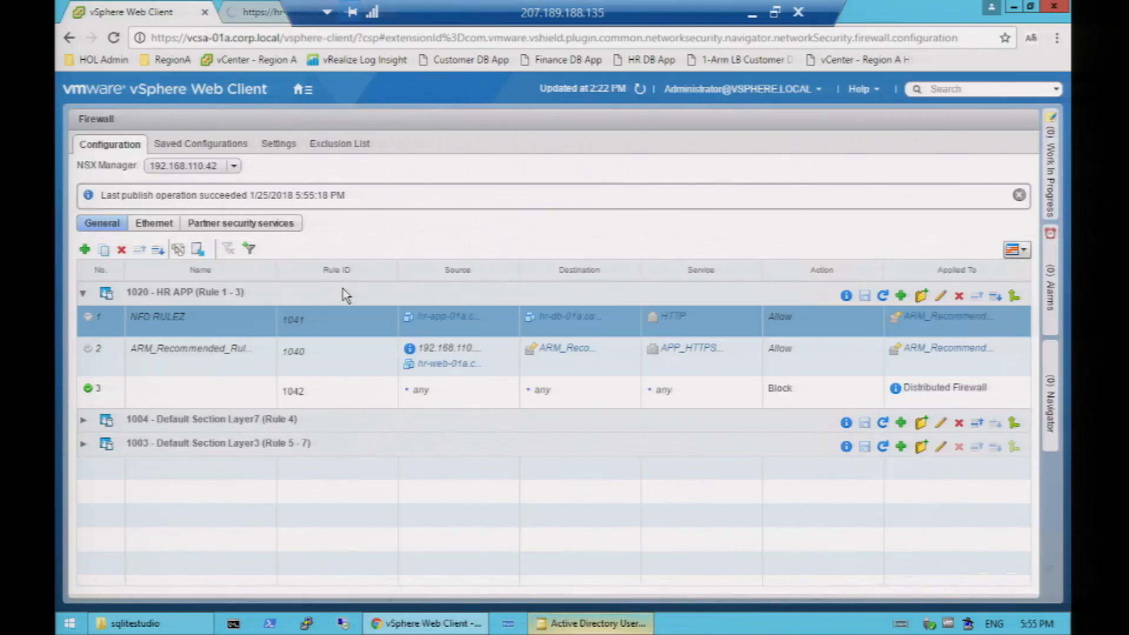
left_click(88, 349)
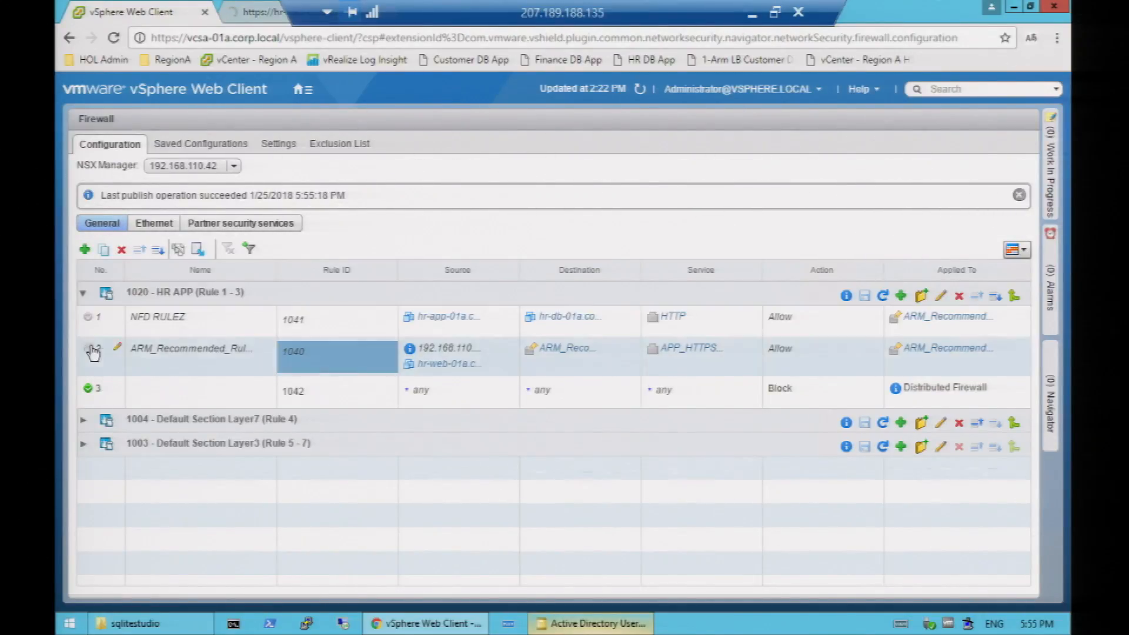
left_click(92, 334)
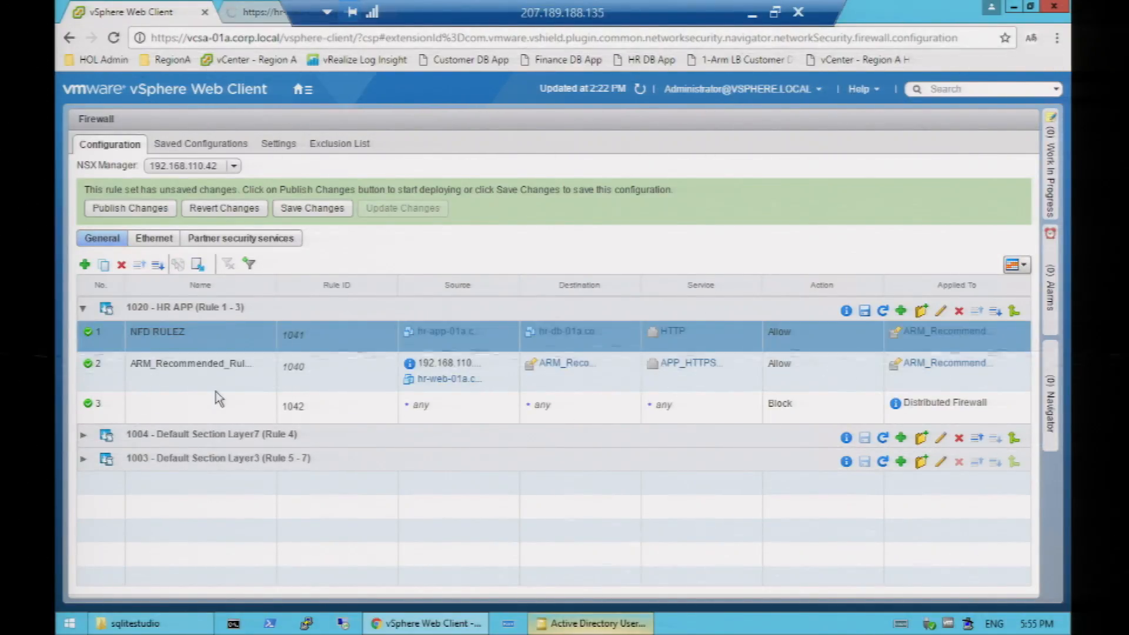
left_click(130, 209)
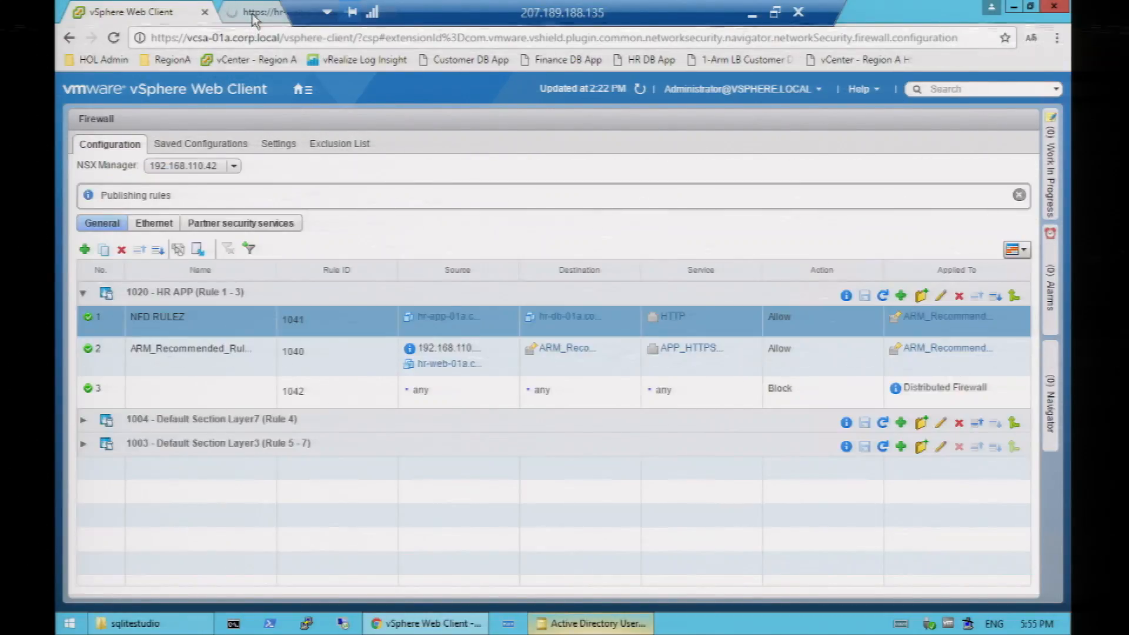
left_click(252, 18)
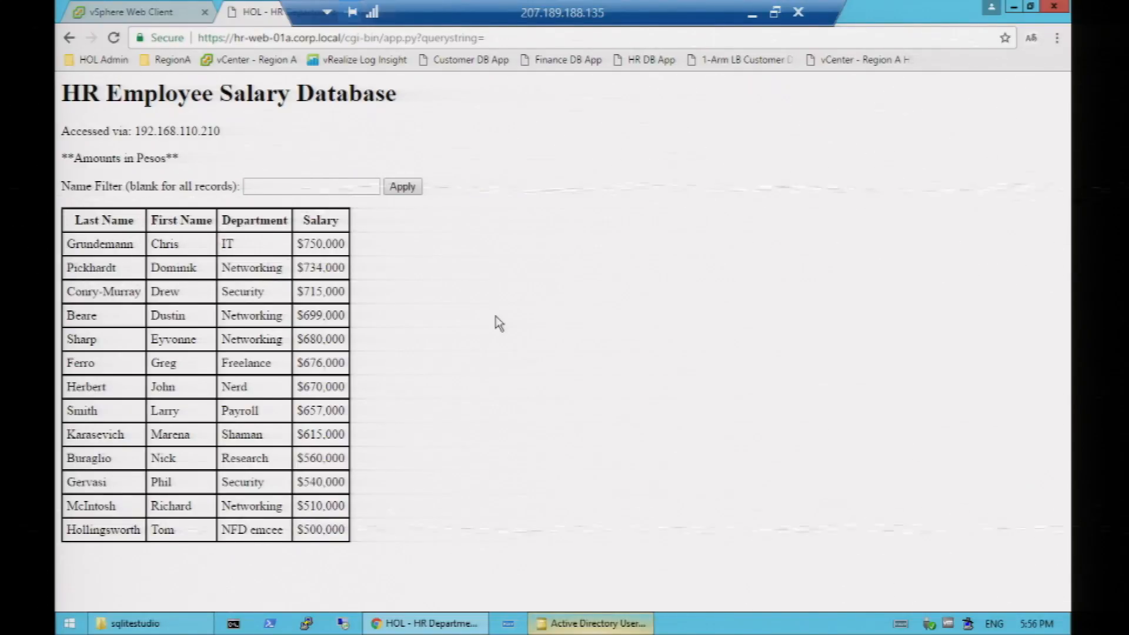
Step: Disable the any-to-any block rule in the HR APP section and publish the change
left_click(141, 13)
left_click(88, 388)
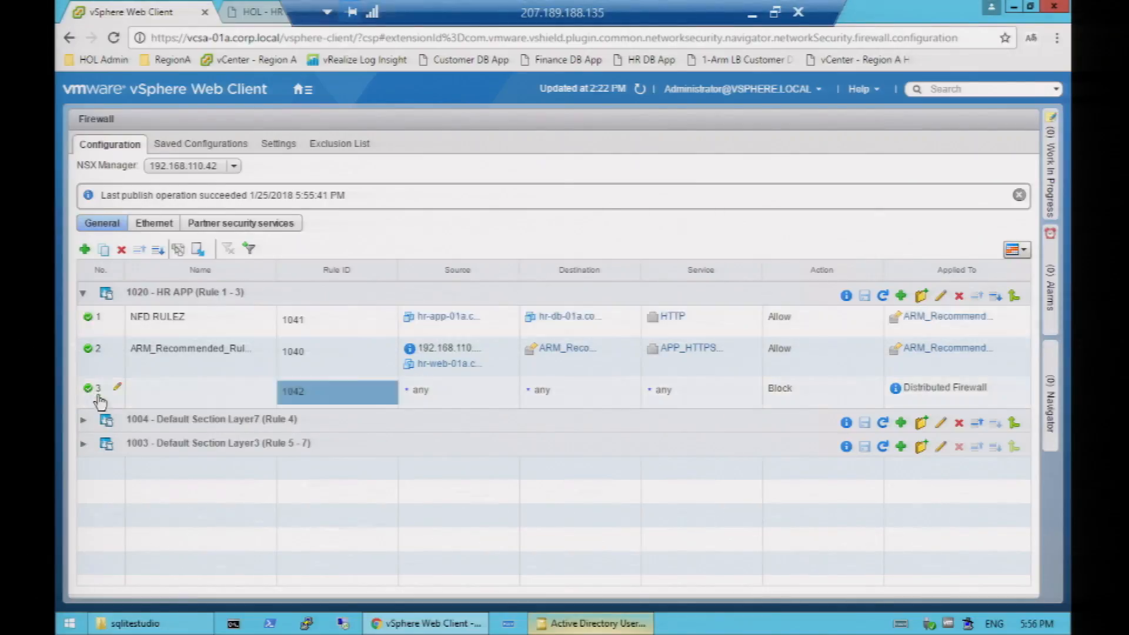
left_click(147, 210)
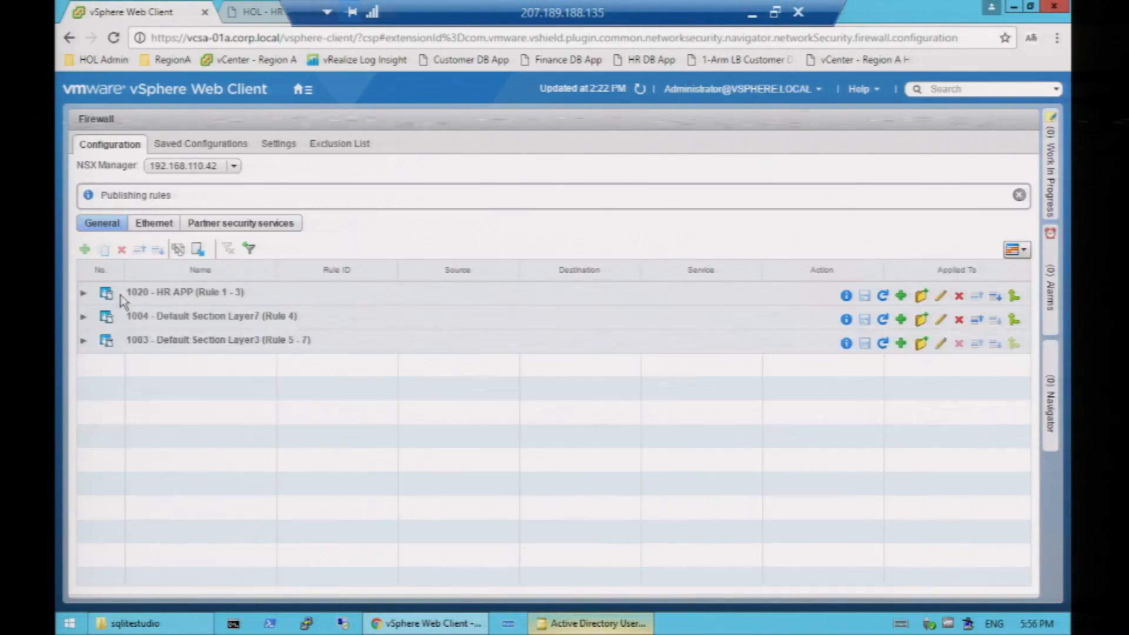
Step: Minimize the remote session, switch to the PowerPoint presentation and start its slide show
left_click(752, 13)
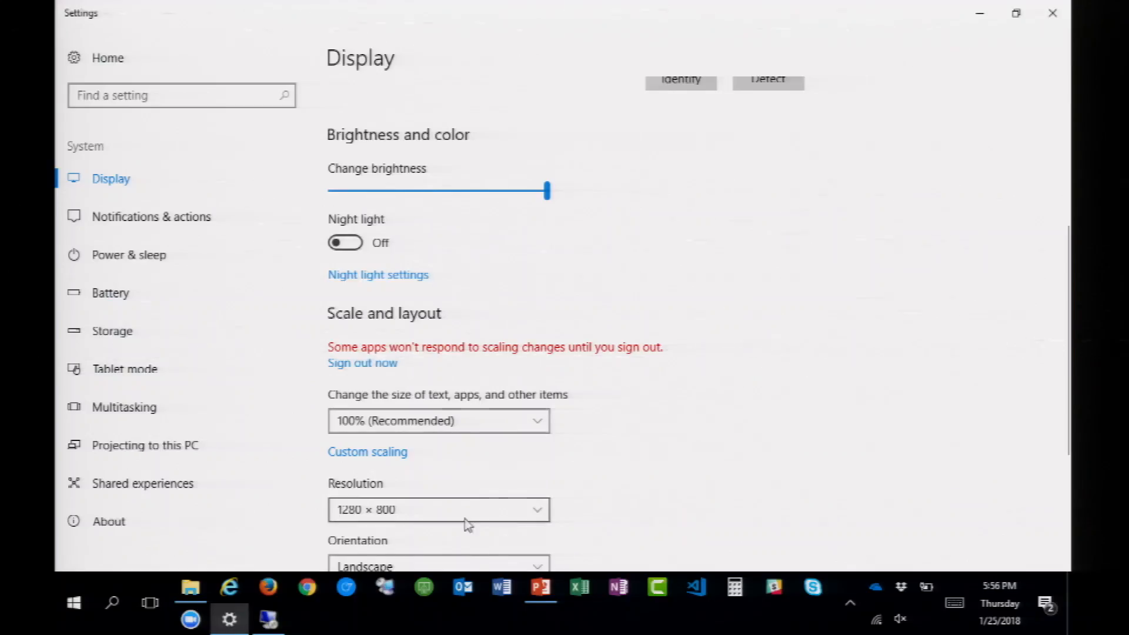
left_click(540, 587)
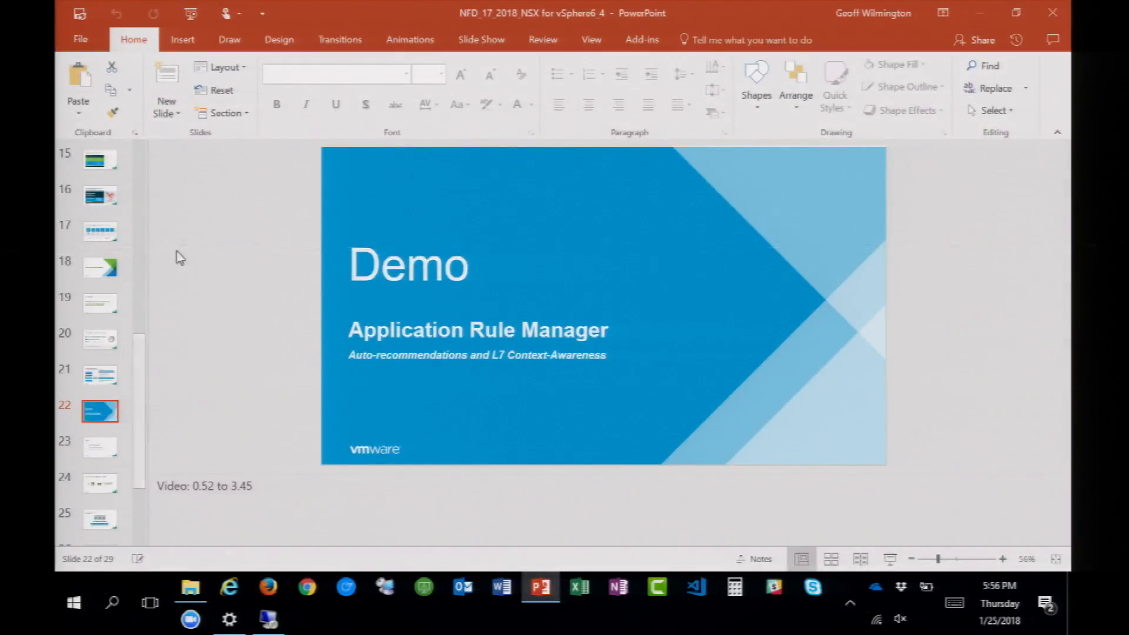
left_click(191, 14)
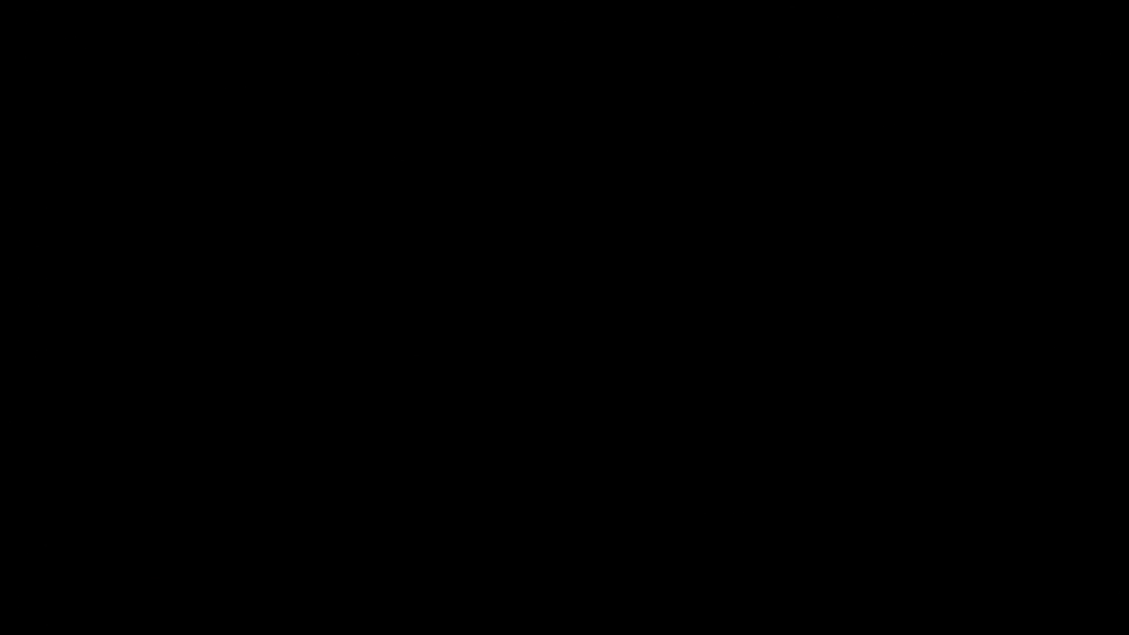
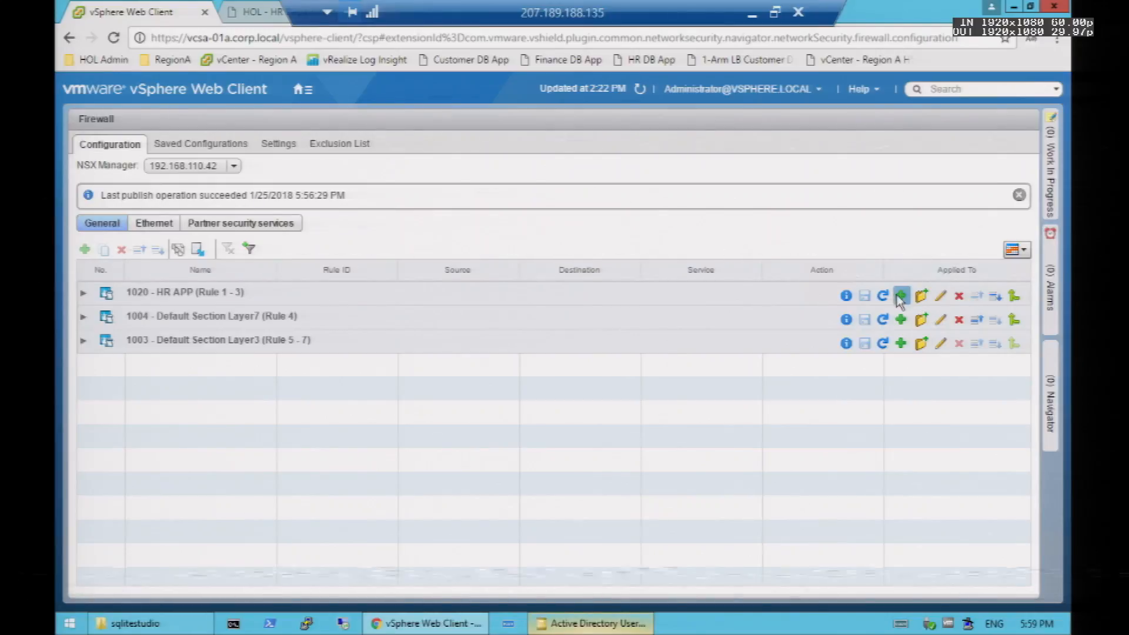
right_click(474, 295)
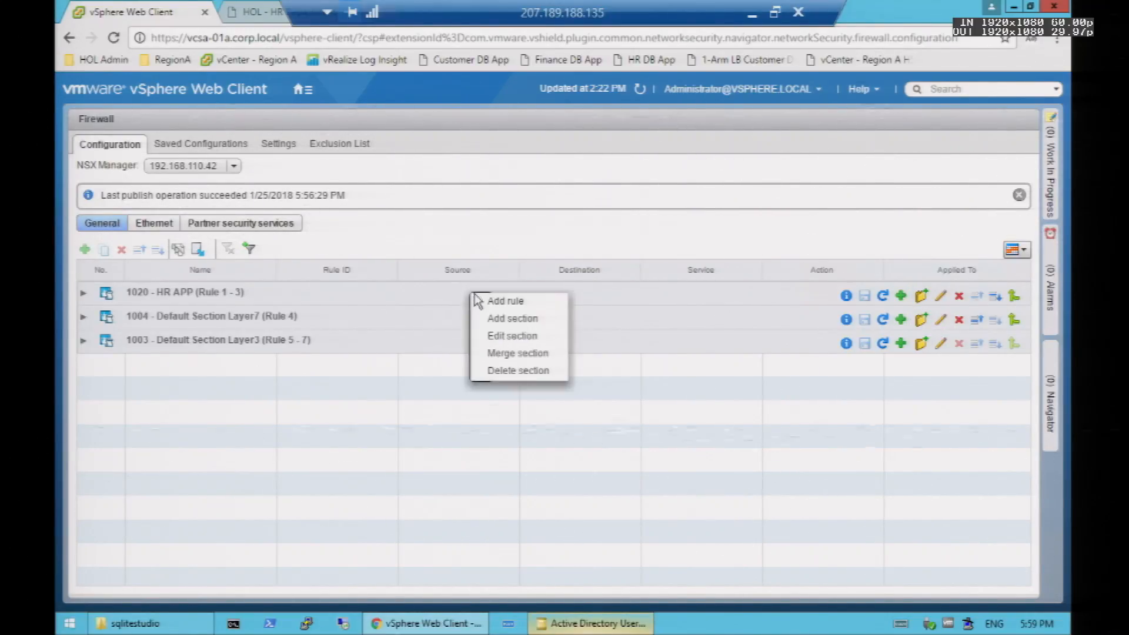
left_click(518, 340)
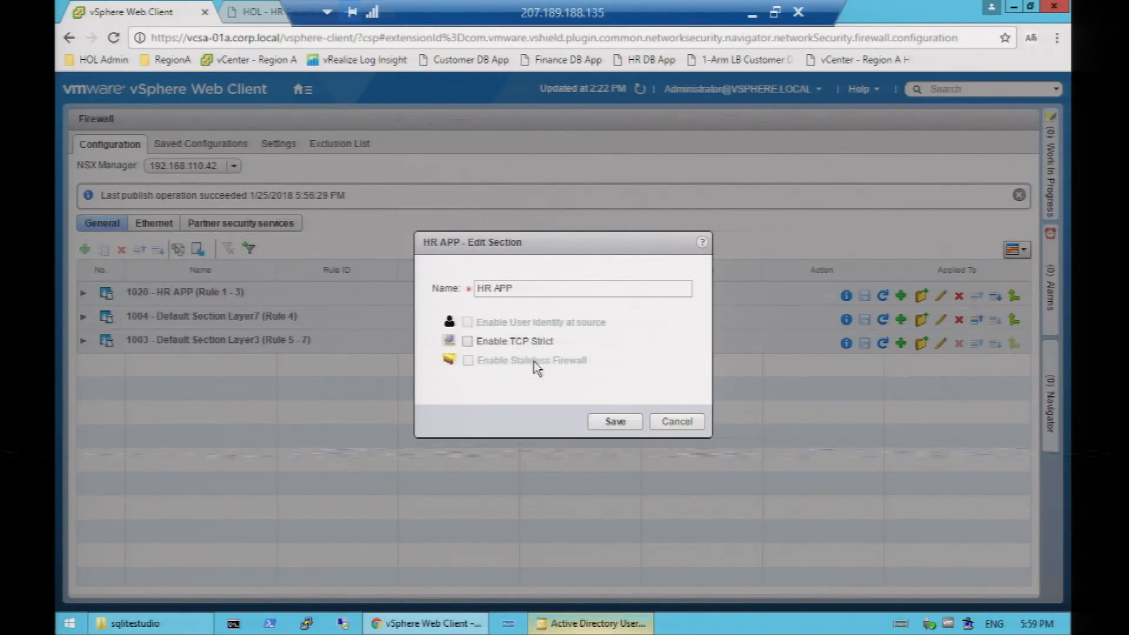
left_click(661, 421)
Step: Create a section named RDSH below HR APP with user identity at source enabled, and publish the changes
right_click(475, 305)
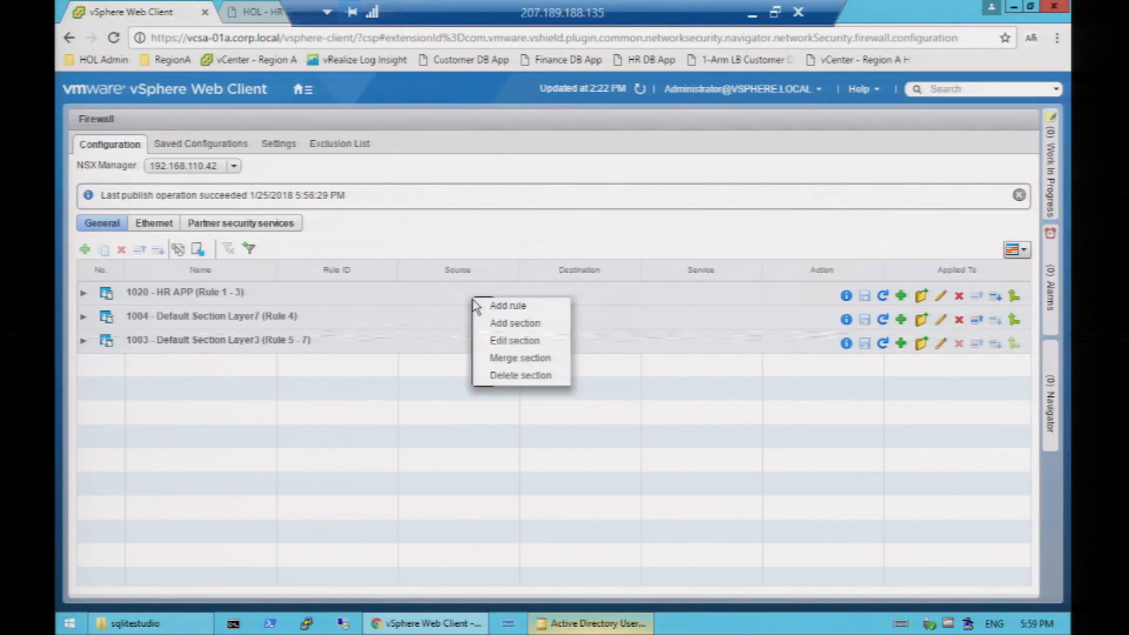
left_click(504, 323)
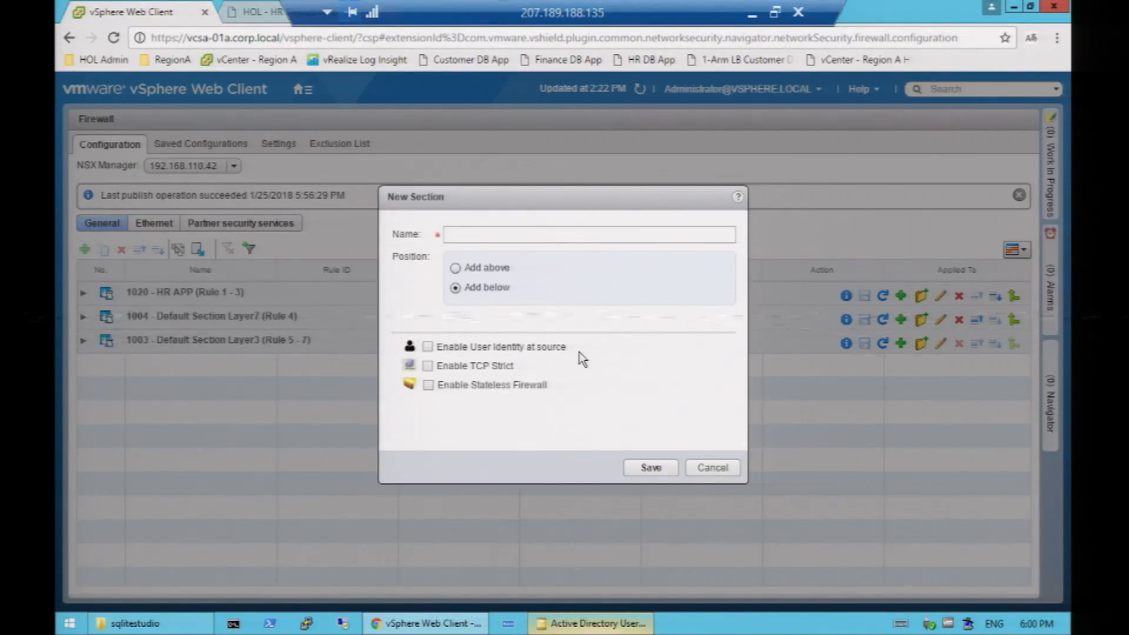
left_click(502, 347)
left_click(536, 235)
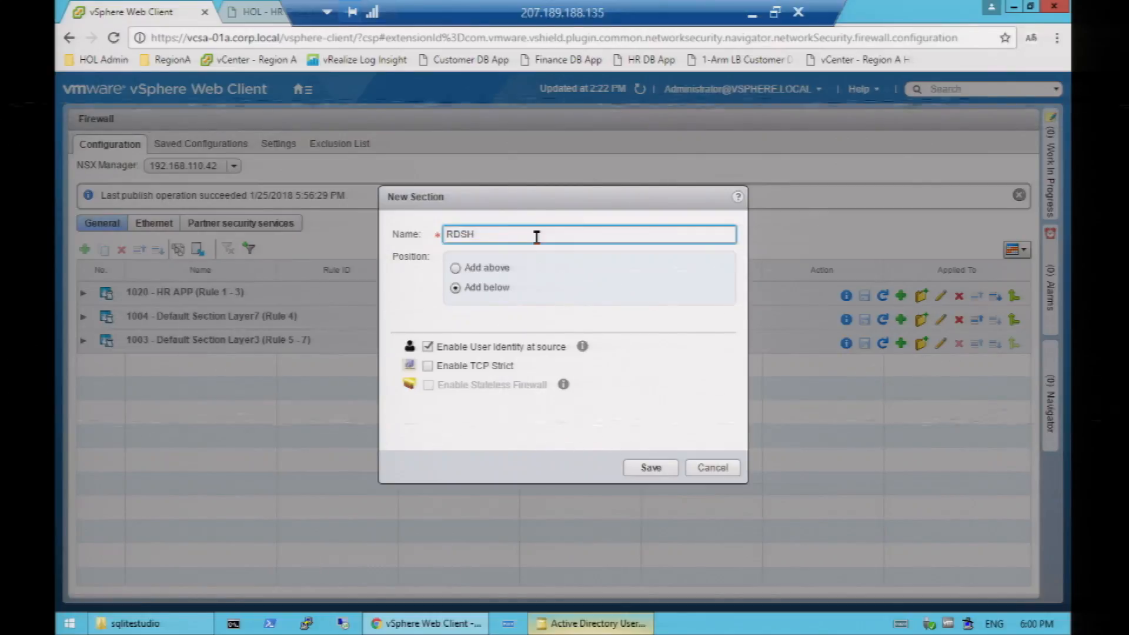
left_click(652, 468)
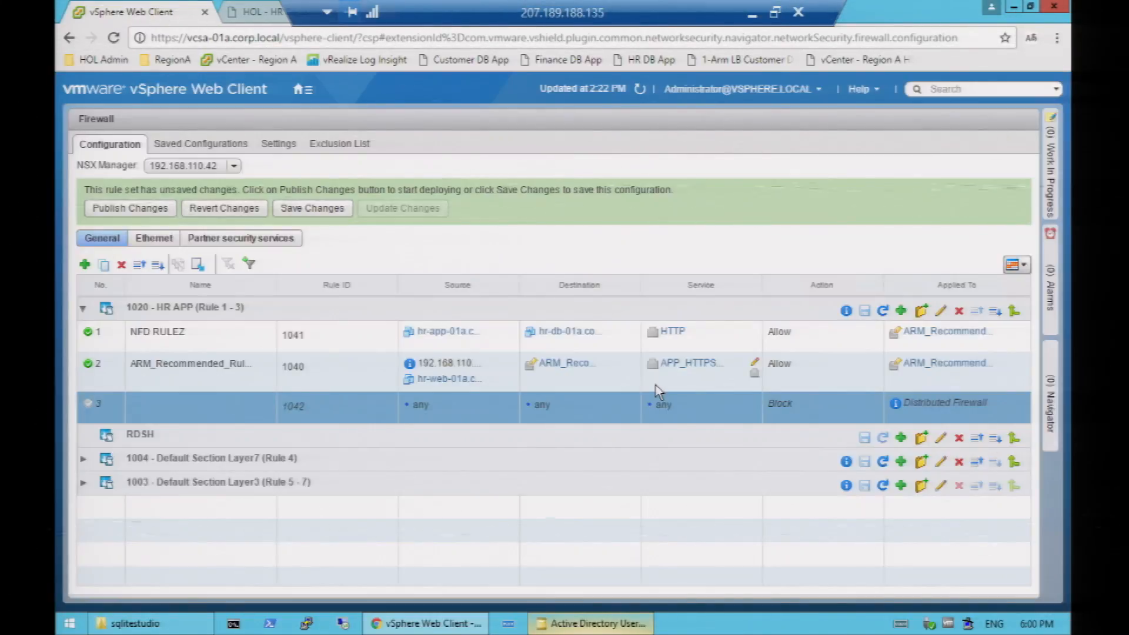
left_click(145, 211)
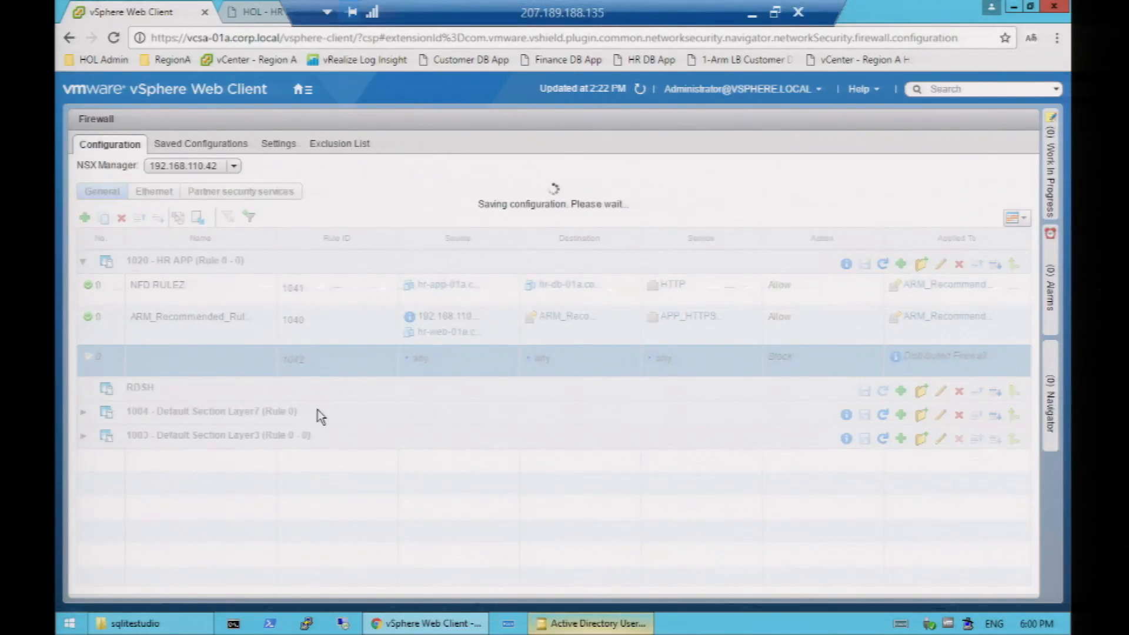
left_click(316, 418)
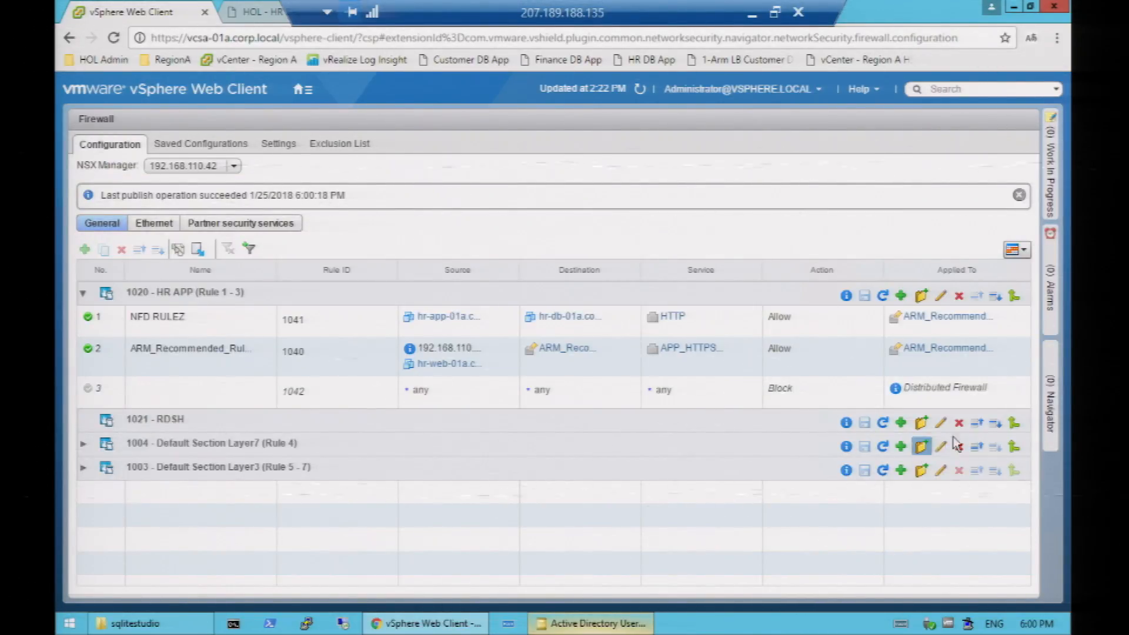
Step: Move the RDSH section above the HR APP section and add two new rules to it
left_click(977, 423)
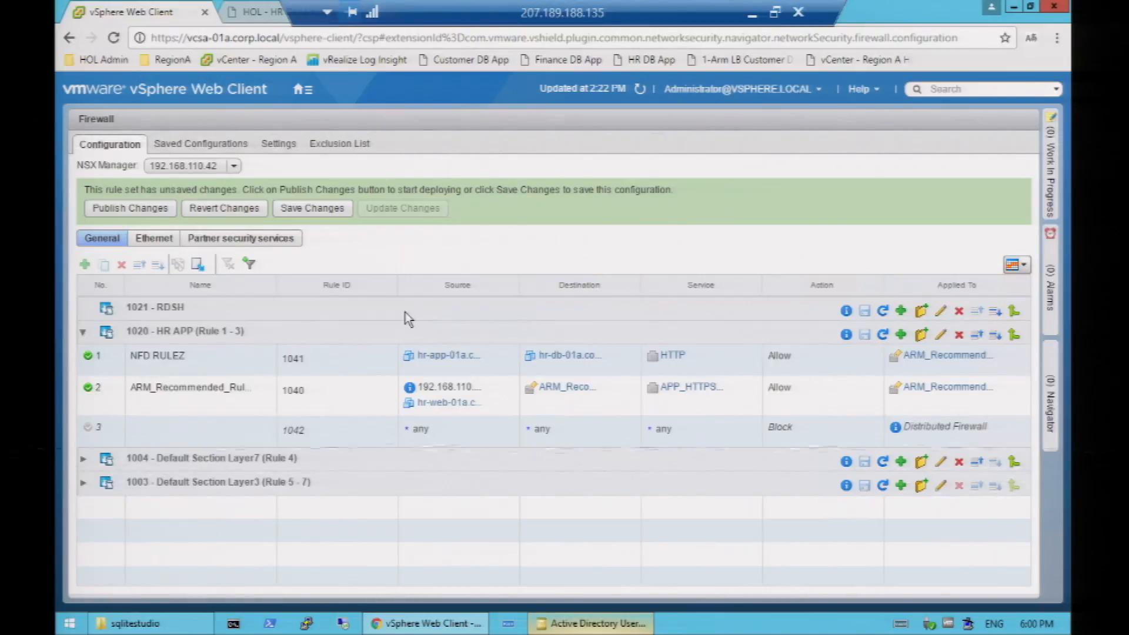
left_click(901, 311)
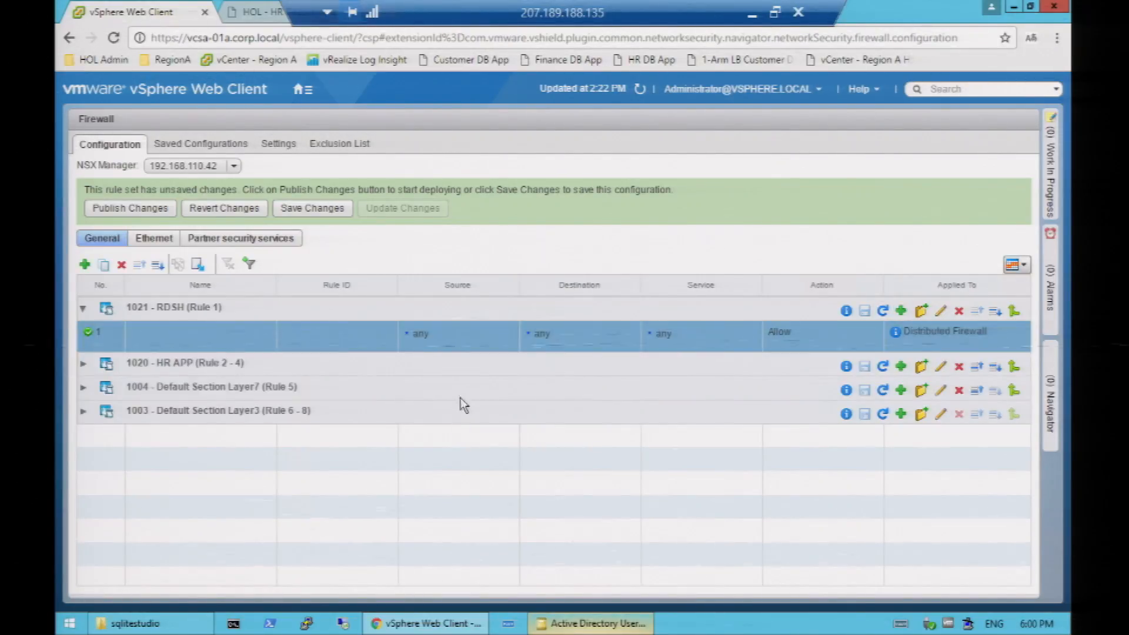
left_click(900, 311)
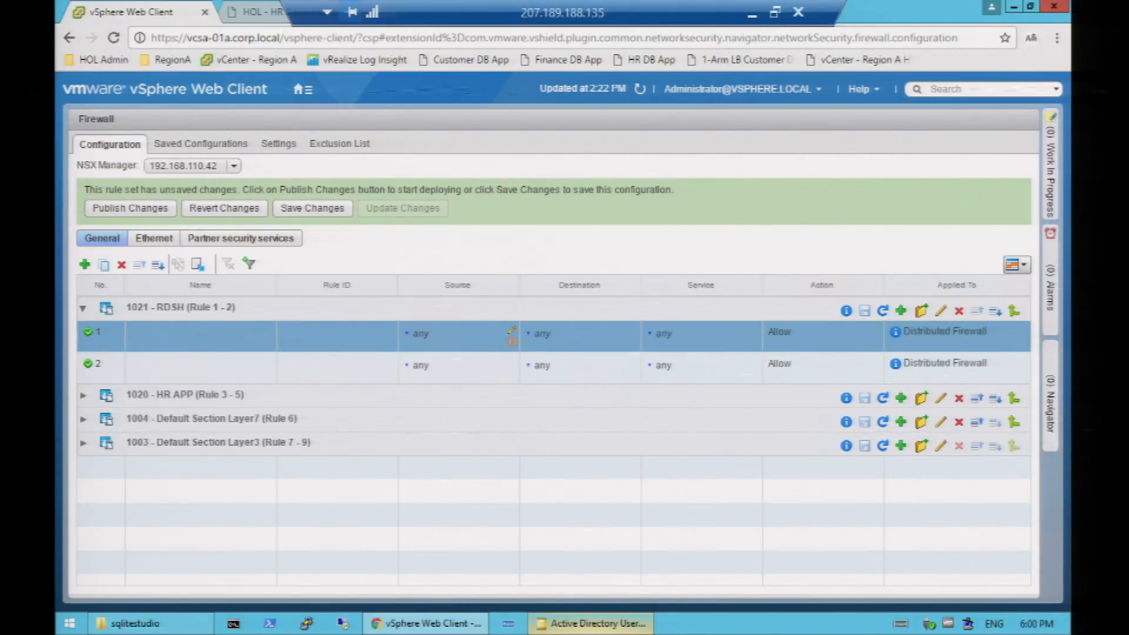
Step: Set the source of rule 1 in the RDSH section to the security group ENG GROUP
left_click(512, 331)
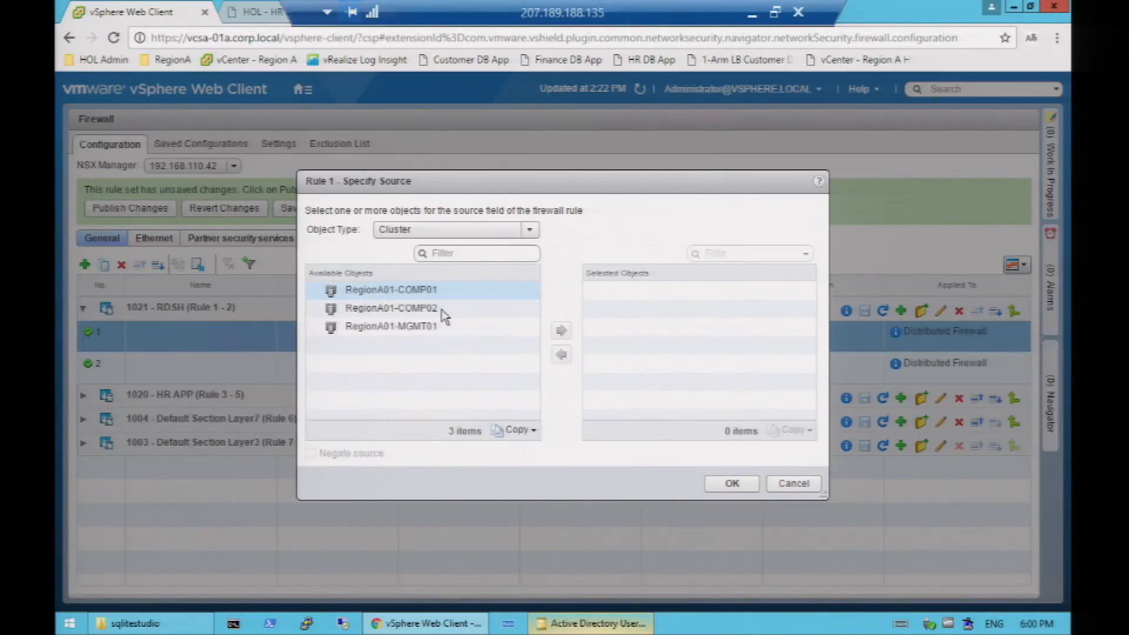
left_click(530, 230)
left_click_drag(535, 277, 538, 320)
left_click(432, 285)
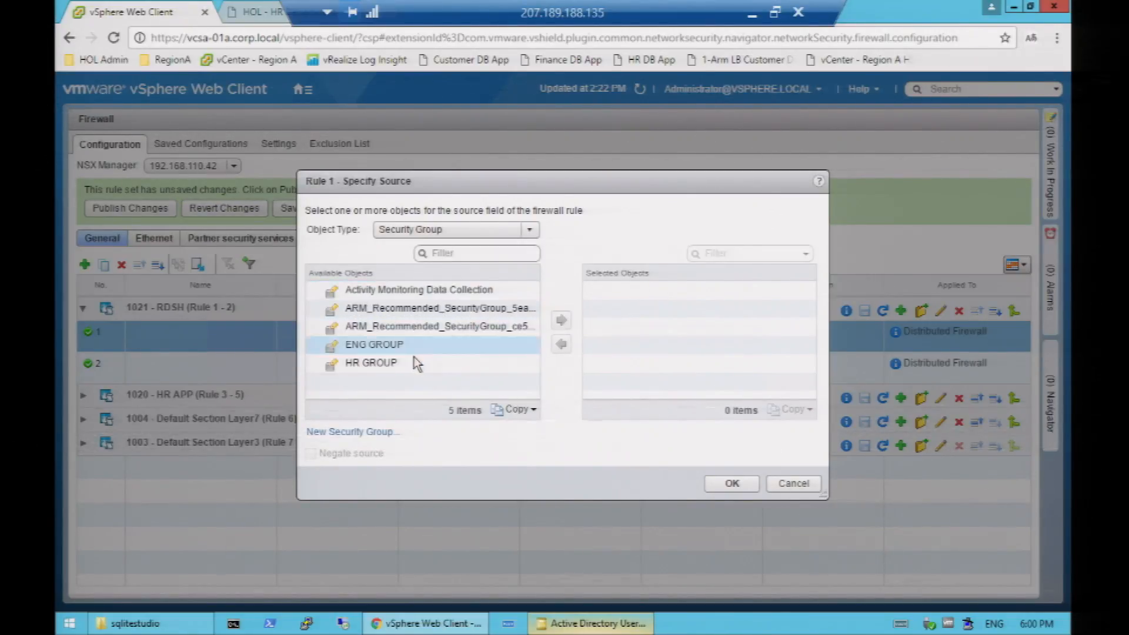
left_click(470, 351)
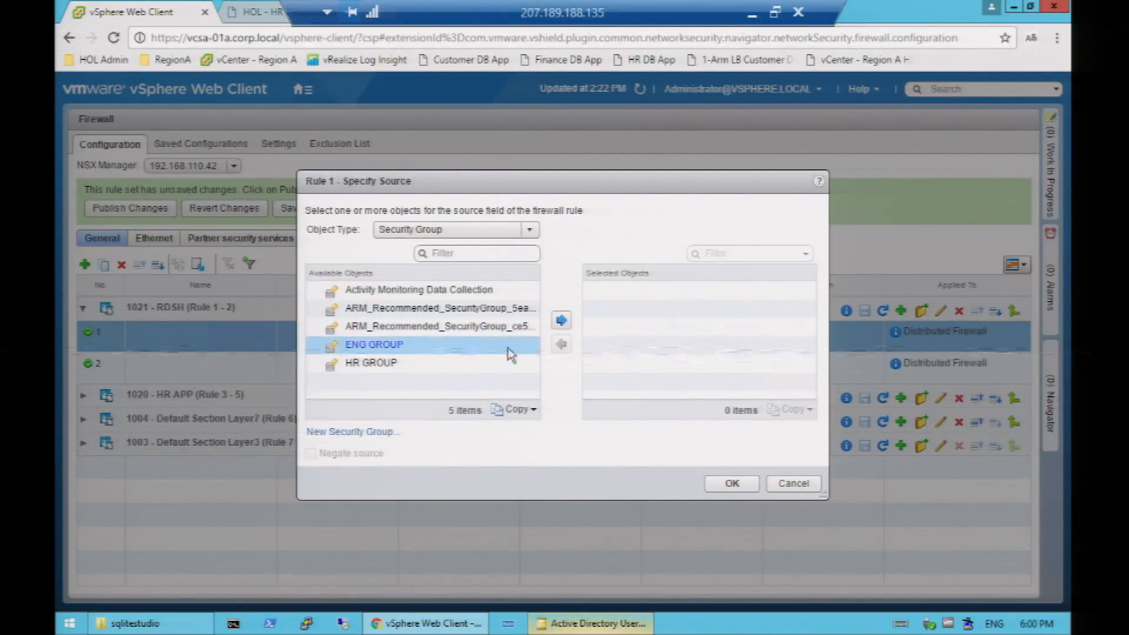
left_click(562, 320)
left_click(731, 483)
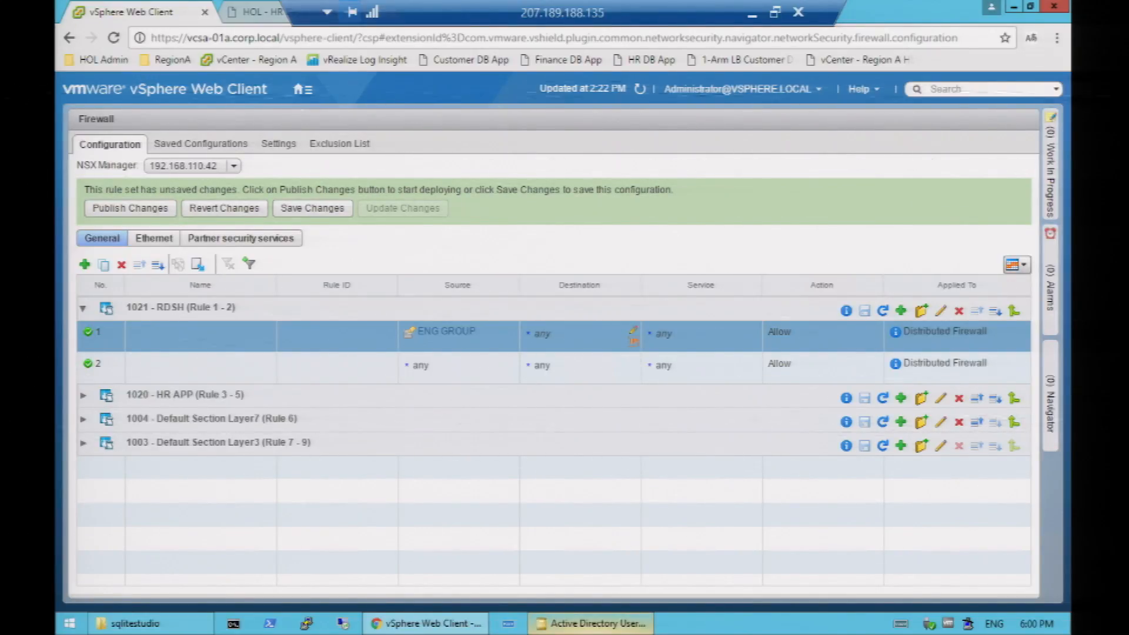
Step: Set rule 1's destination to the virtual machine hr-web-01a.corp.local, filtering the available virtual machines by "hr"
left_click(633, 330)
left_click(529, 229)
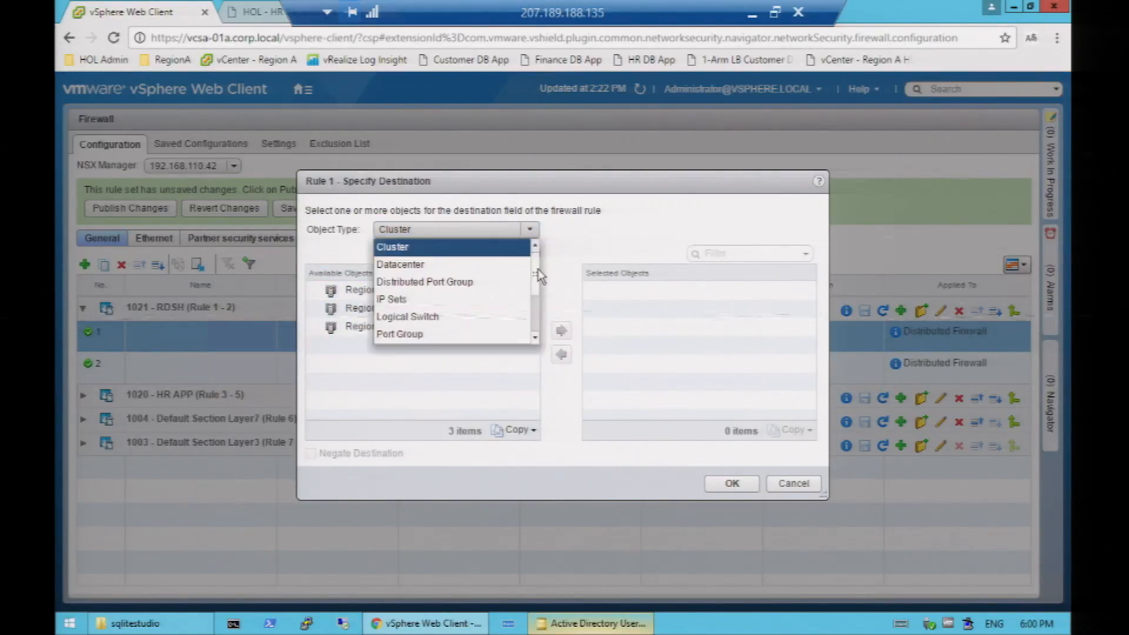
left_click_drag(540, 283, 536, 327)
left_click(438, 284)
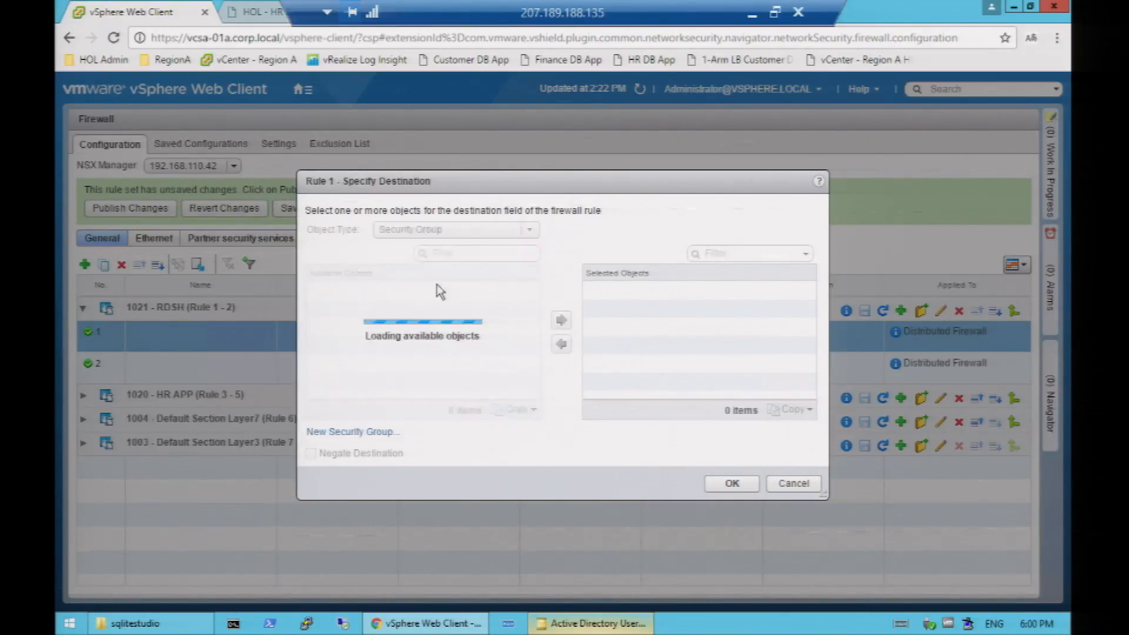
left_click(467, 255)
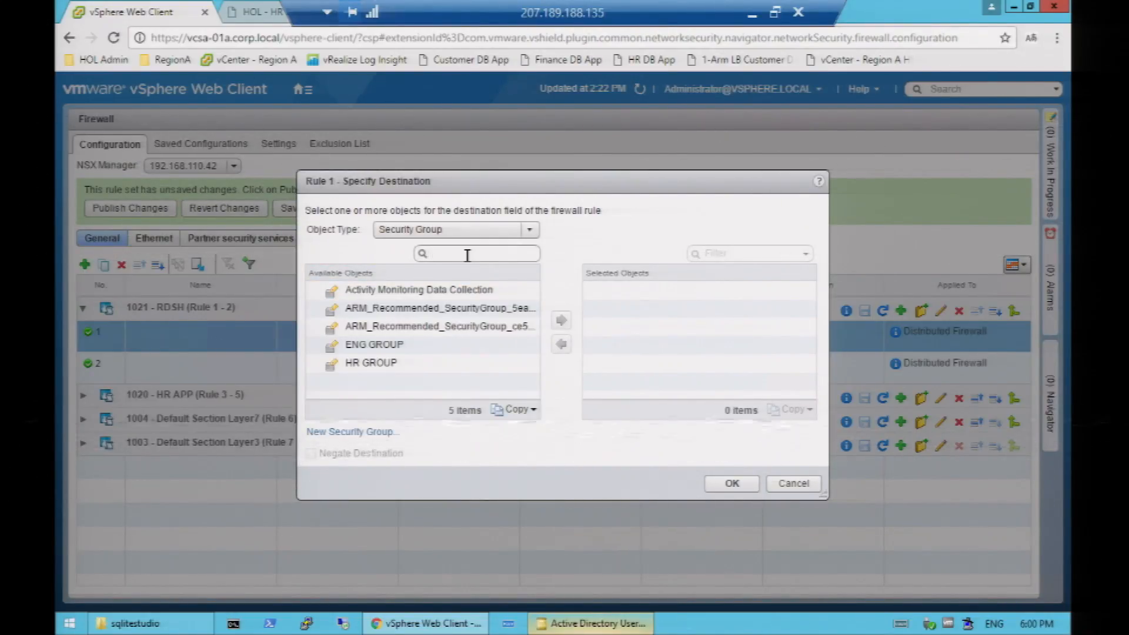
left_click(528, 230)
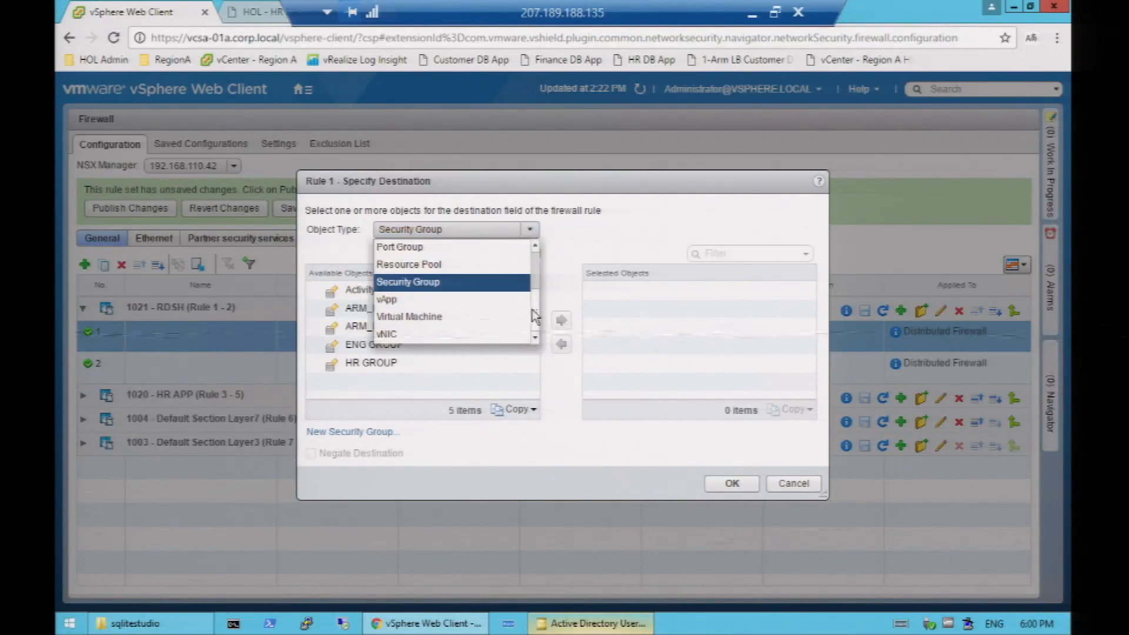
scroll(535, 307, "up", 1)
left_click(438, 332)
left_click(481, 256)
type("hr")
left_click(537, 328)
left_click(561, 328)
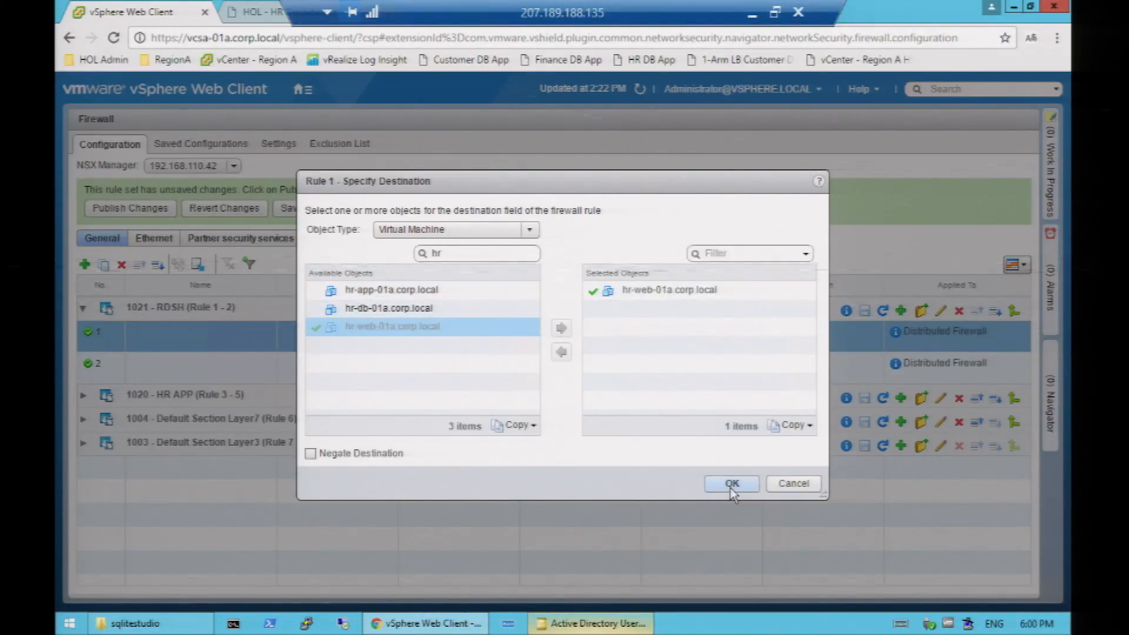
left_click(732, 484)
Step: Check the effective VM members of ENG GROUP in rule 1's source and close the details
mouse_move(438, 340)
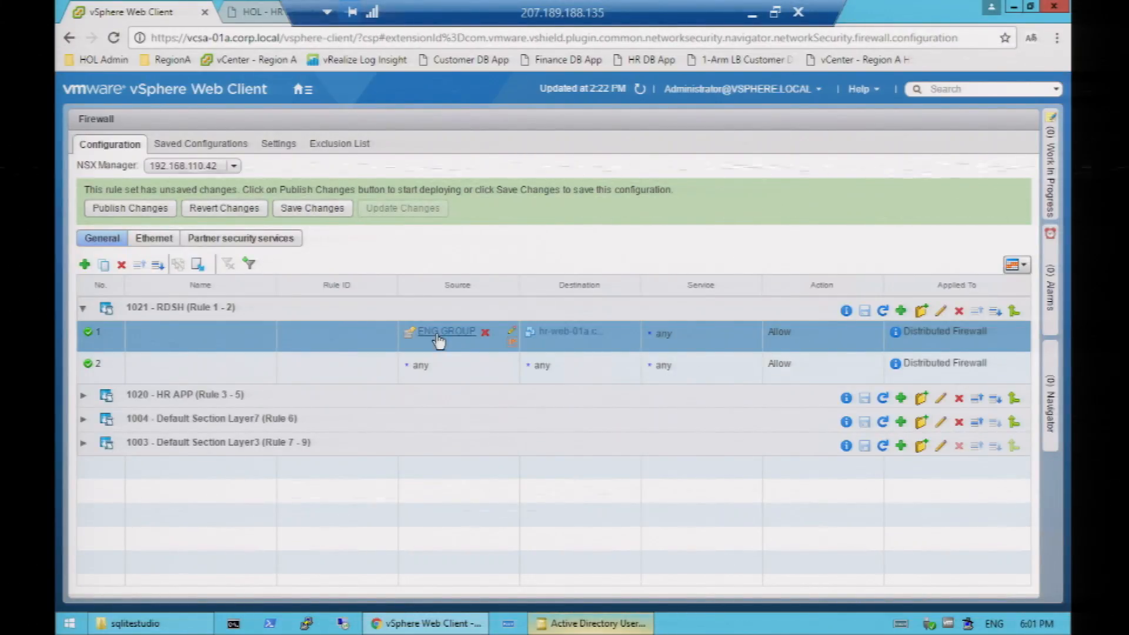
left_click(446, 331)
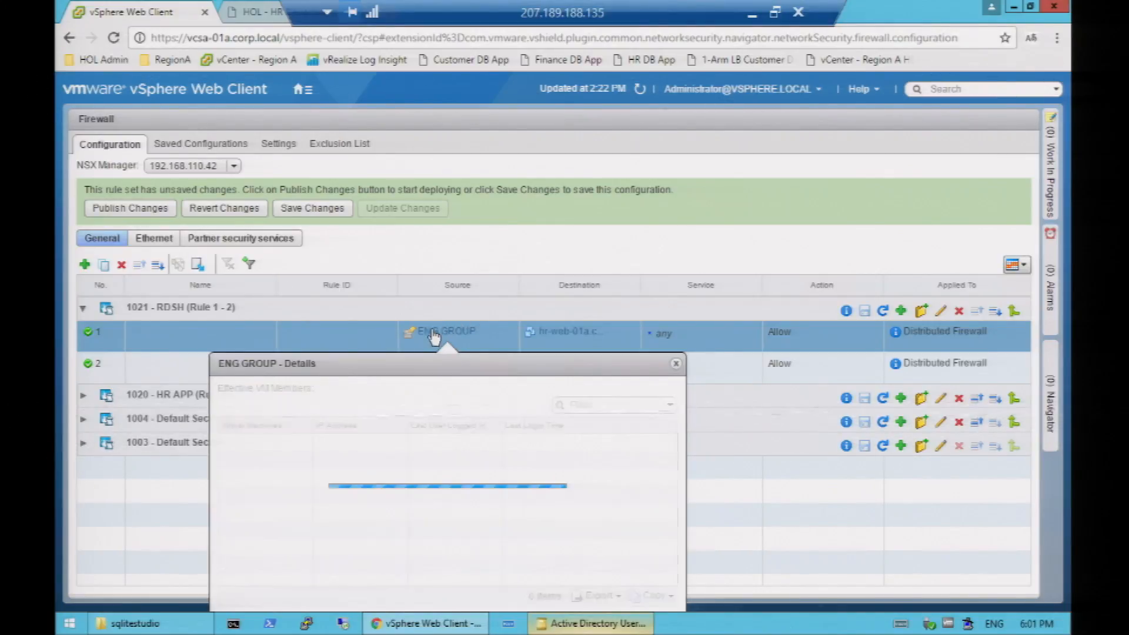
left_click(676, 363)
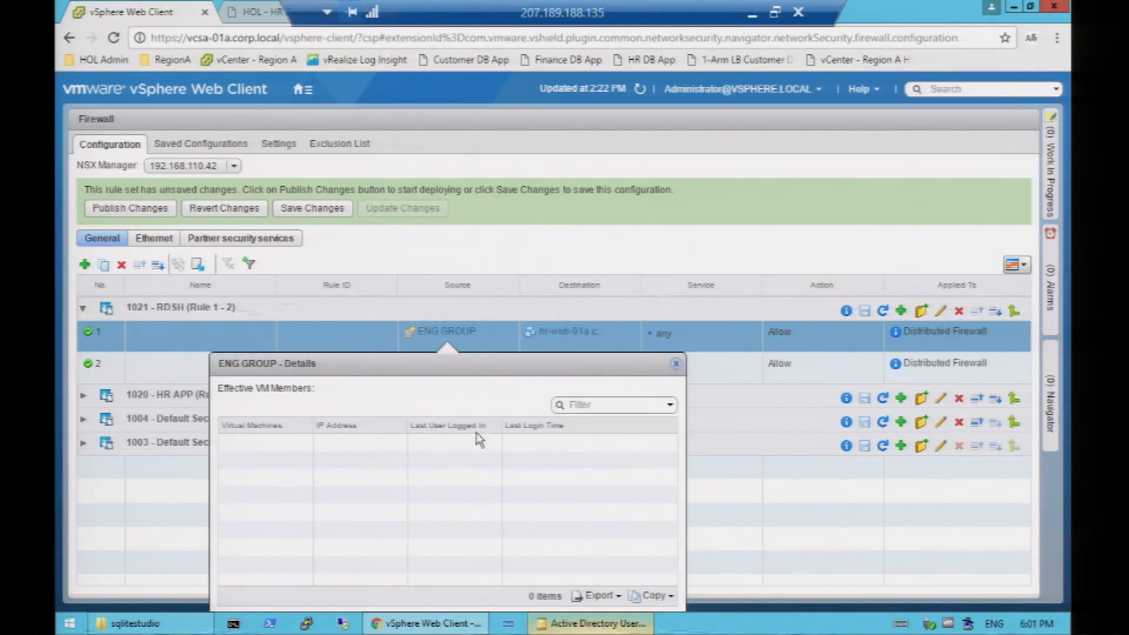
Step: Set the source of rule 2 in the RDSH section to the security group HR GROUP
left_click(512, 365)
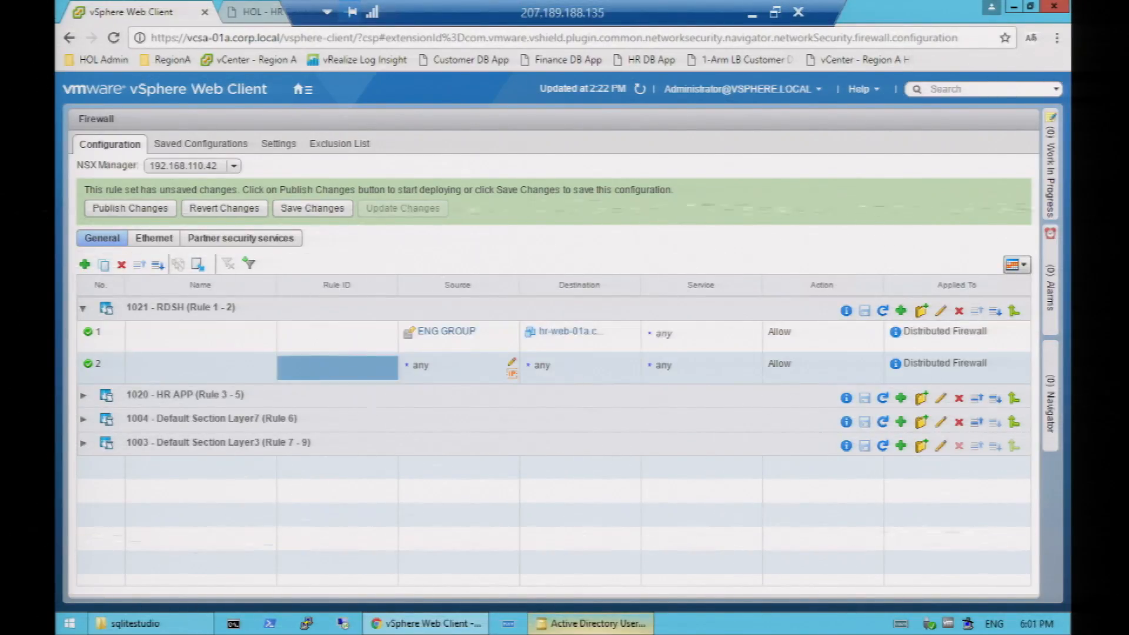
left_click(510, 365)
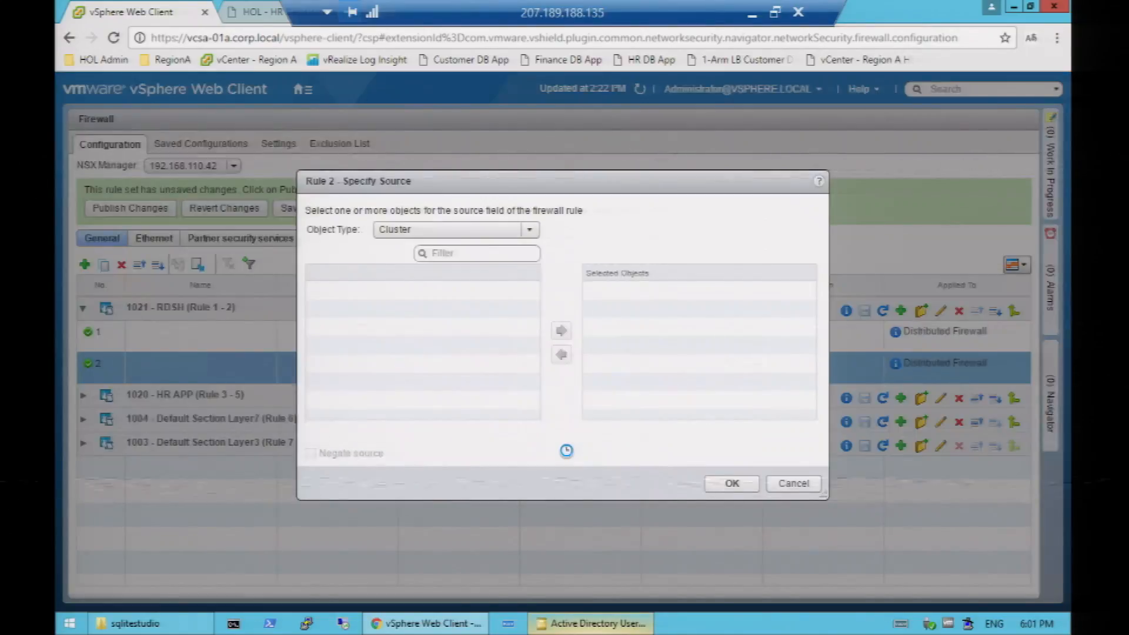
left_click(530, 230)
scroll(534, 302, "down", 2)
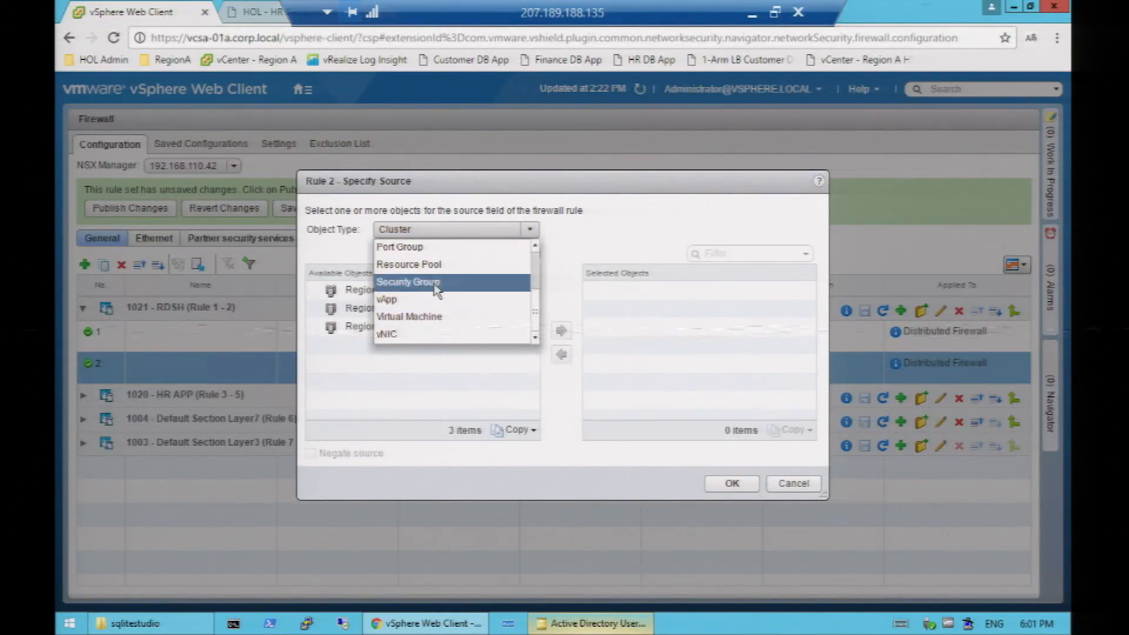
left_click(436, 285)
left_click(431, 369)
left_click(561, 320)
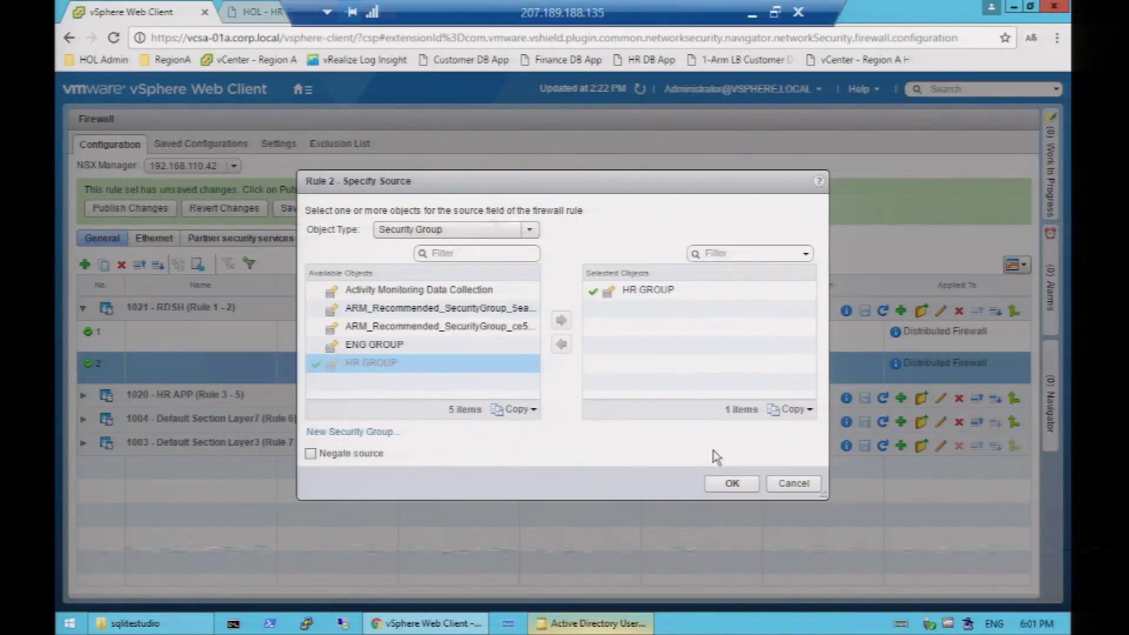
left_click(731, 484)
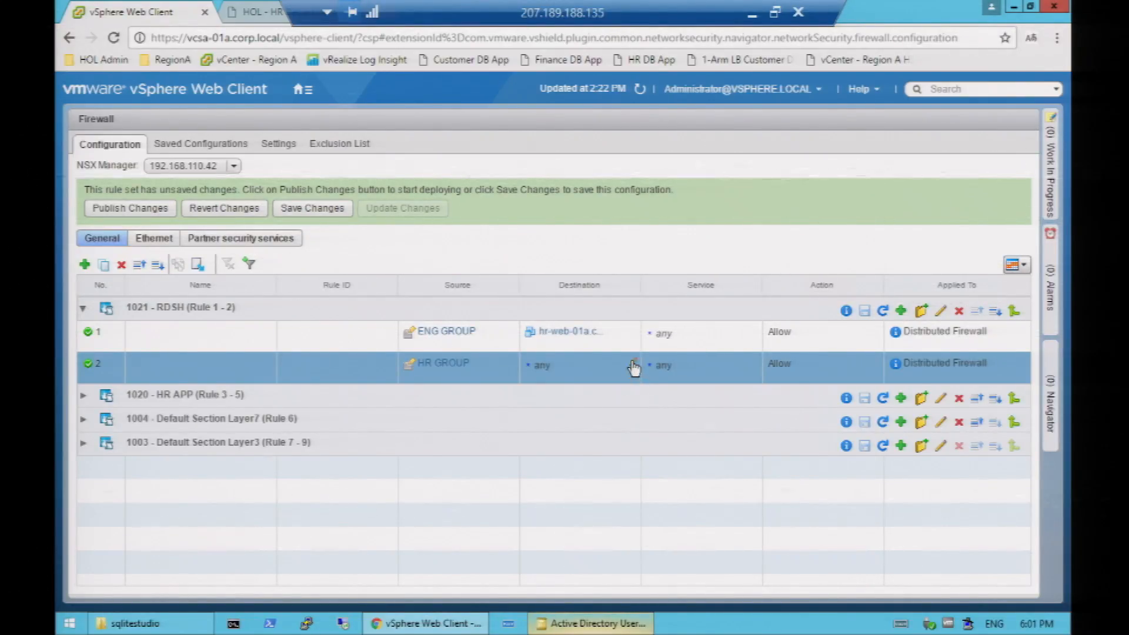
Step: Set rule 2's destination to the virtual machine hr-web-01a.corp.local, filtering the available virtual machines by "hr"
left_click(634, 363)
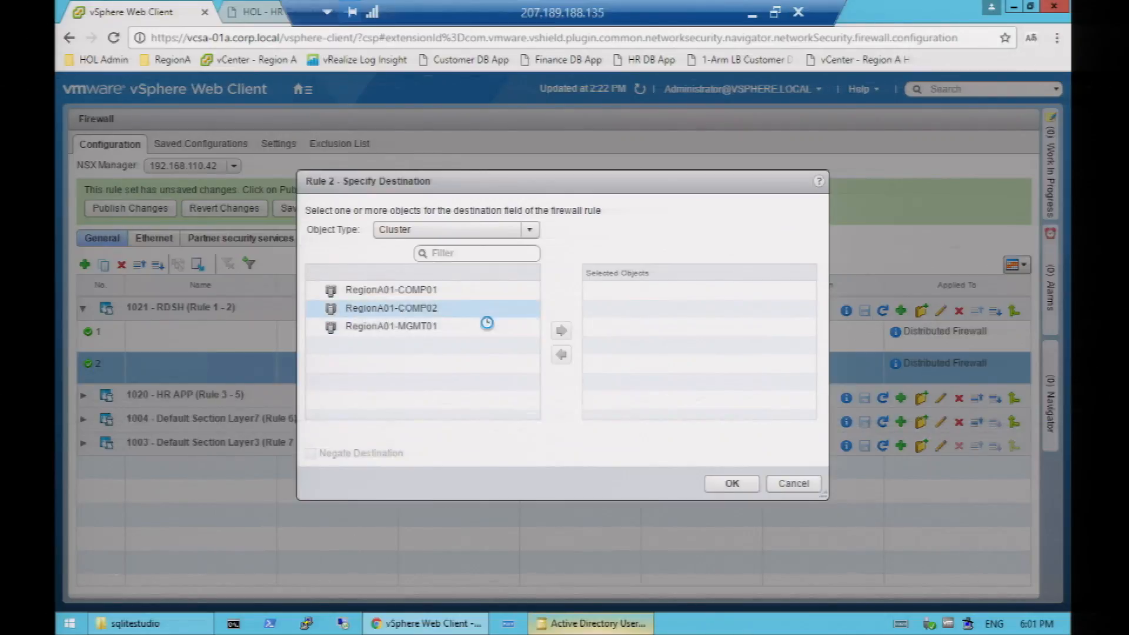
left_click(529, 231)
scroll(535, 271, "down", 3)
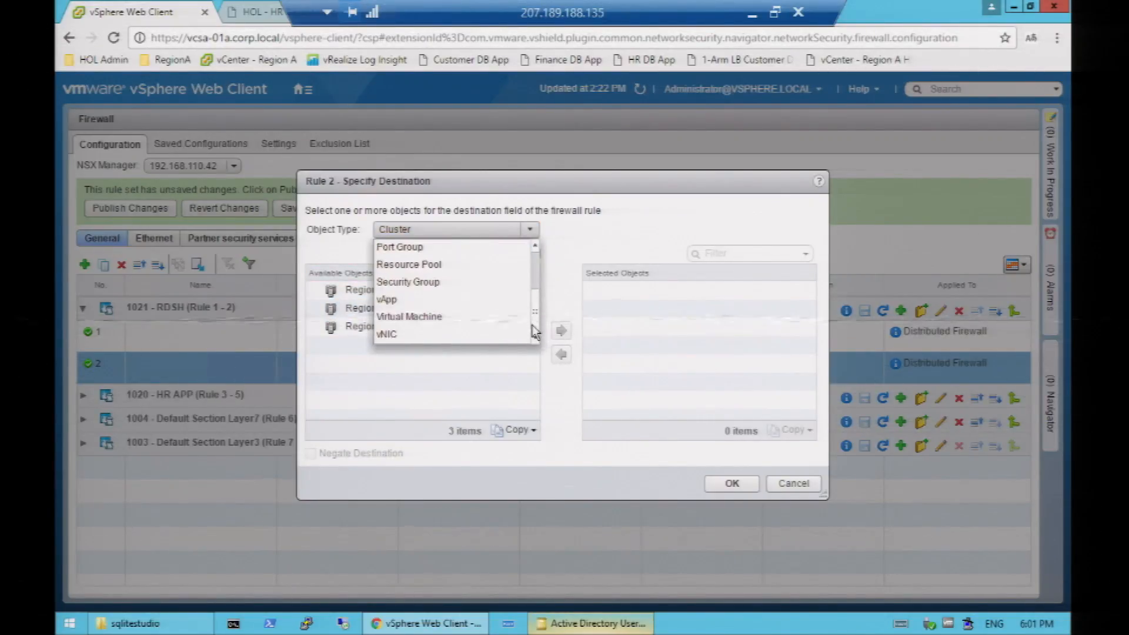
left_click(444, 324)
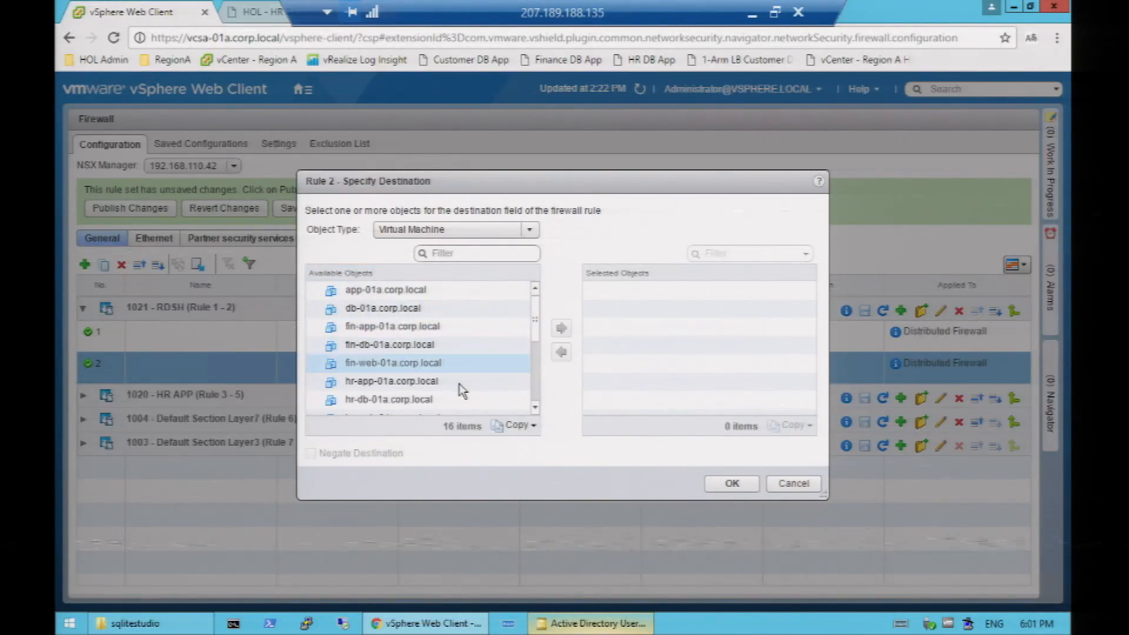
left_click(465, 254)
type("hr")
left_click(465, 326)
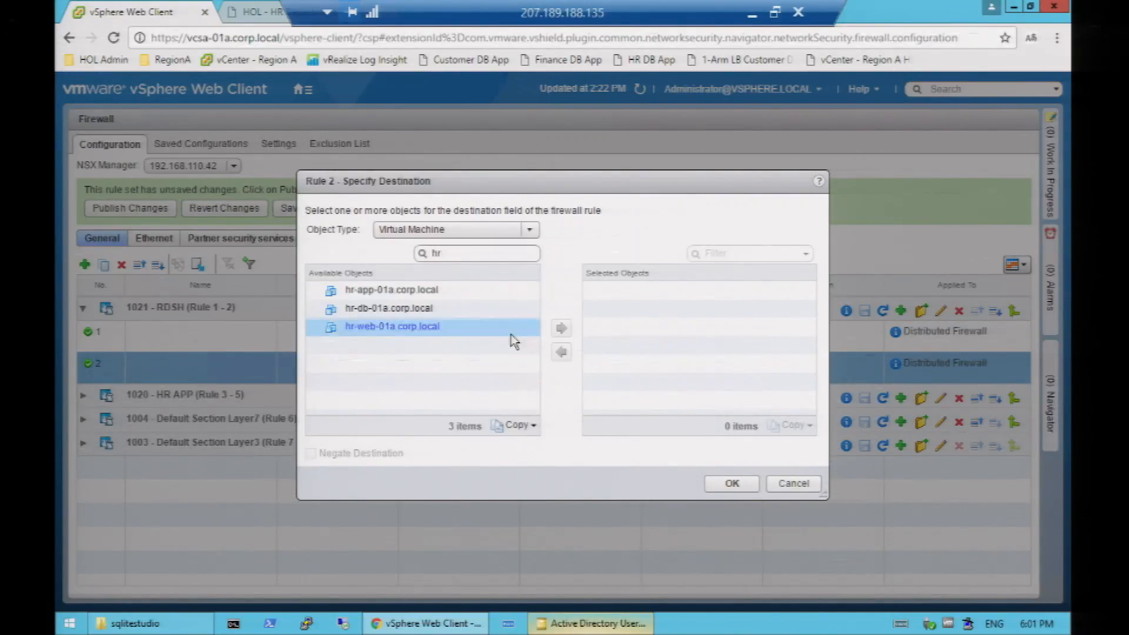
left_click(561, 327)
left_click(732, 483)
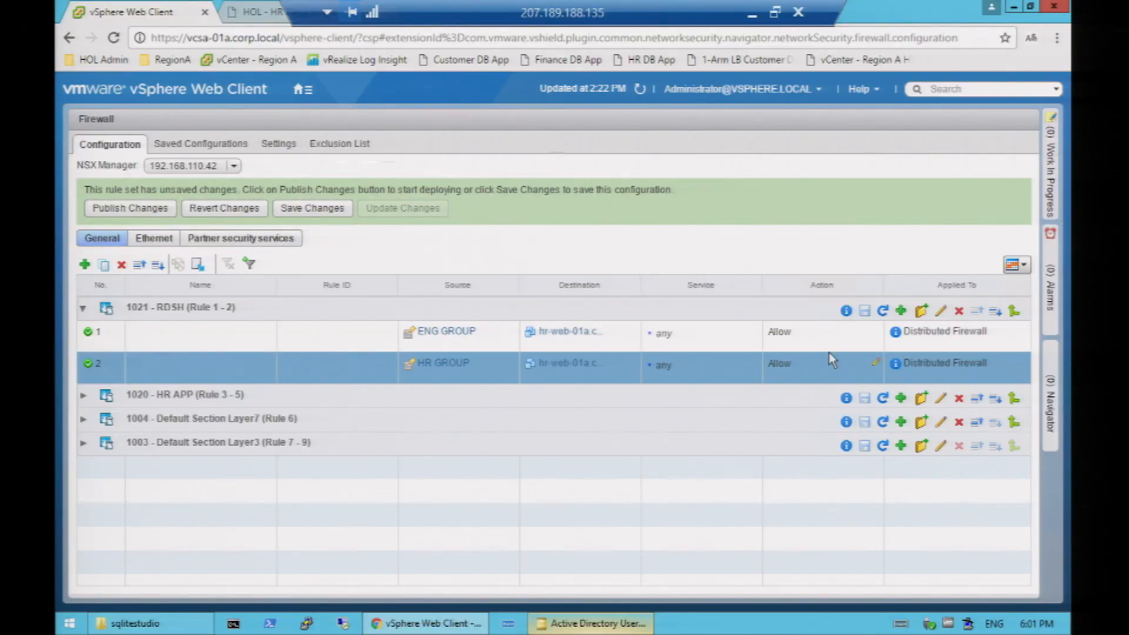
Step: Change the action of the ENG GROUP rule to Block and publish the firewall changes
left_click(877, 331)
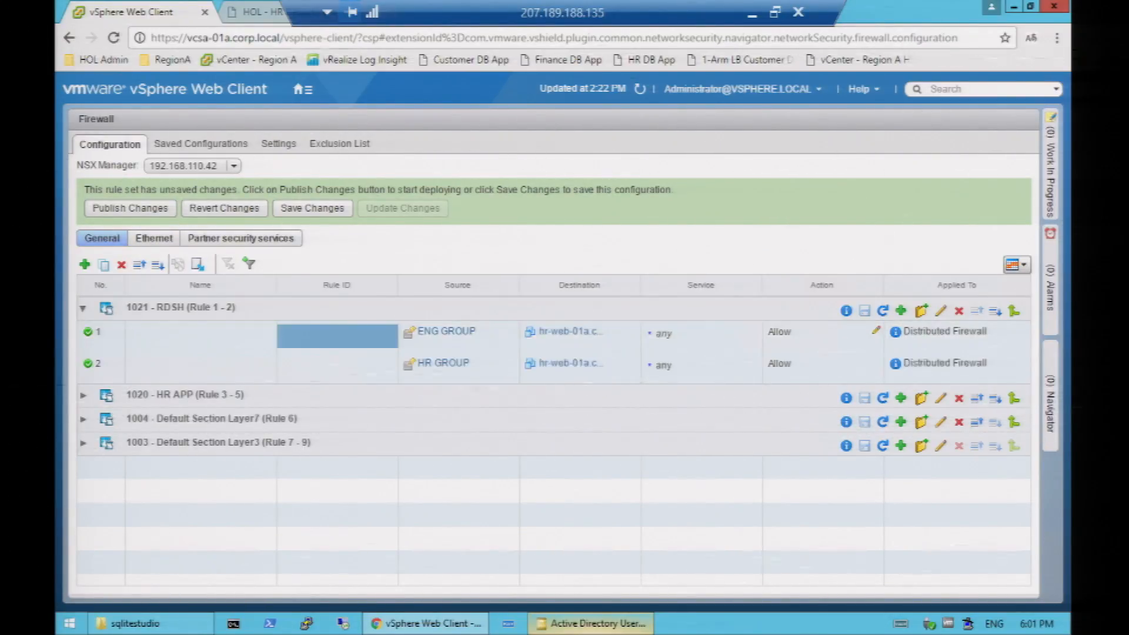
left_click(619, 248)
left_click(538, 283)
left_click(623, 453)
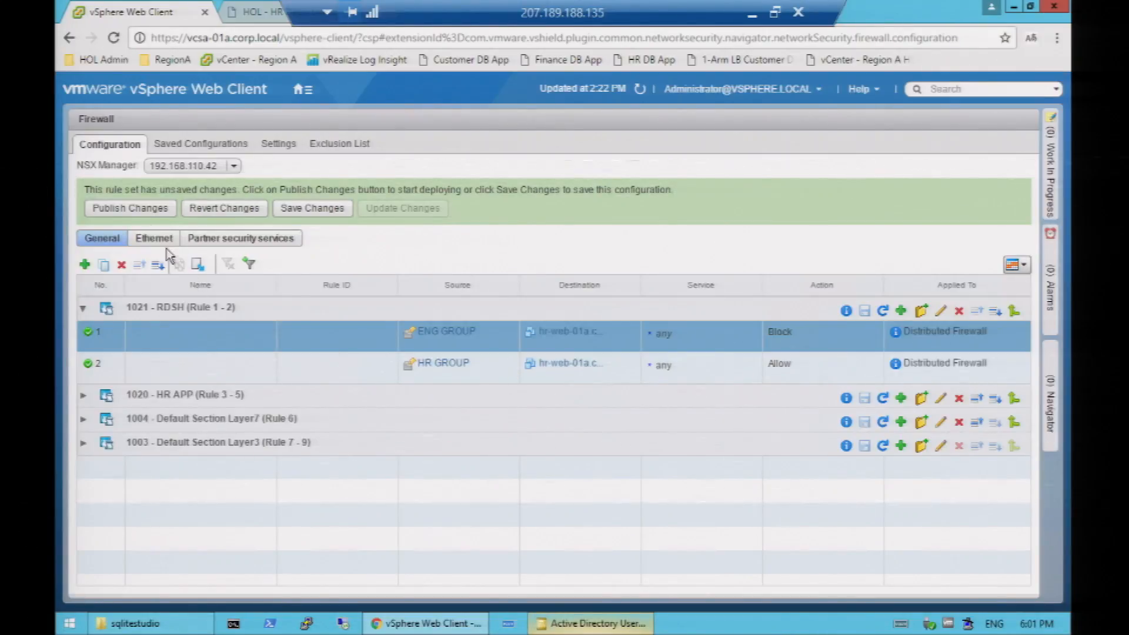
left_click(131, 209)
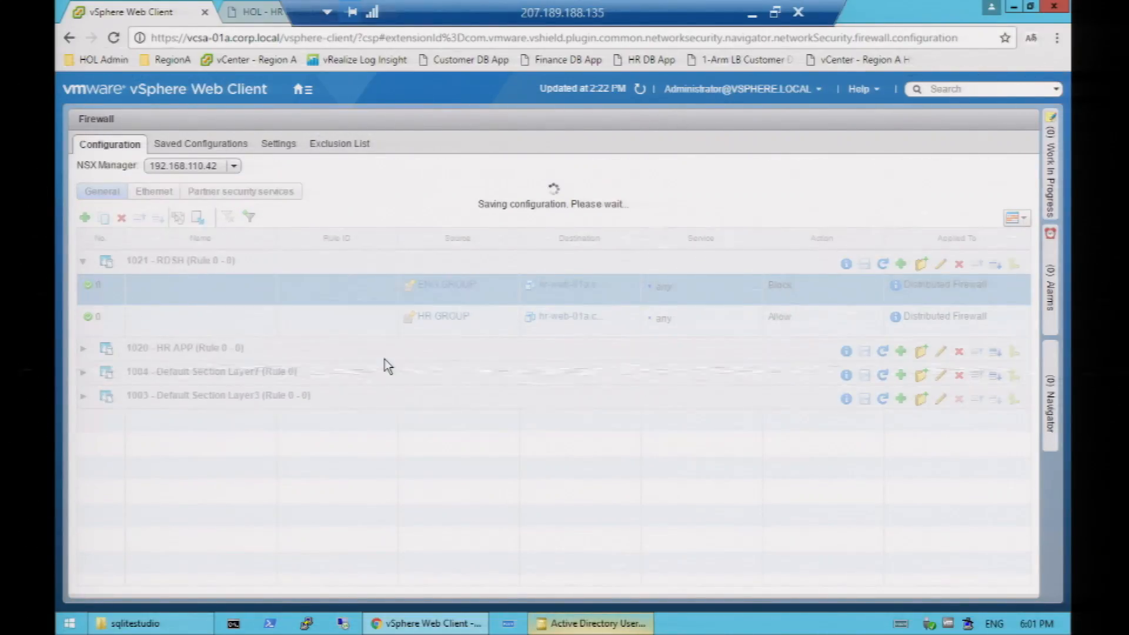
Step: Switch to File Explorer, open RDP - BOB.RDP from the Documents folder and sign in with the account password
left_click(156, 623)
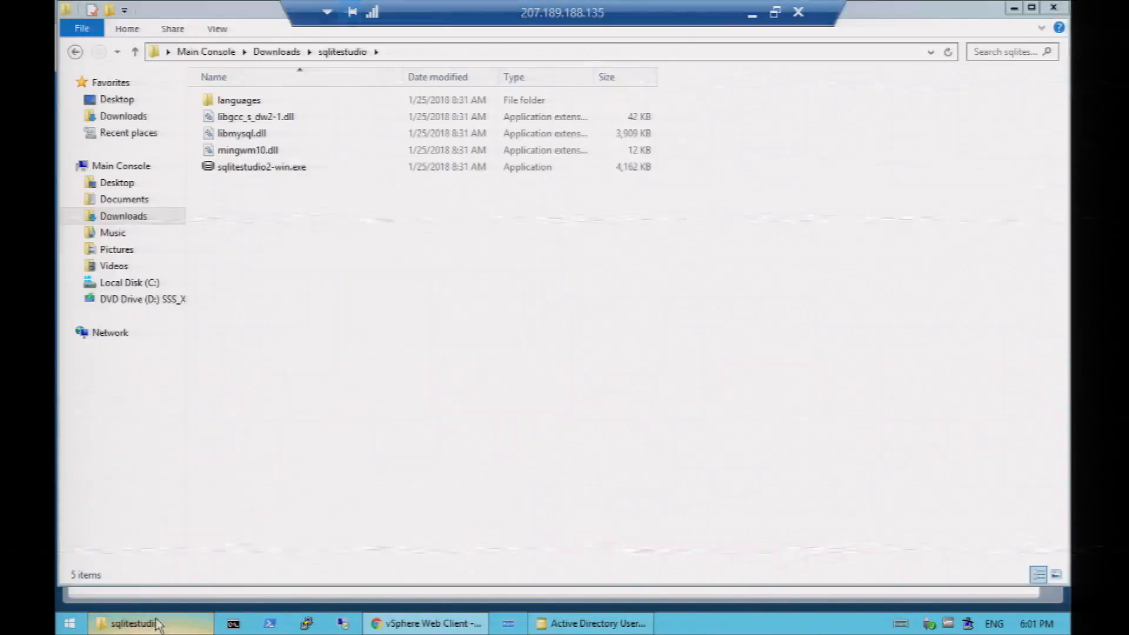
left_click(124, 117)
left_click(121, 201)
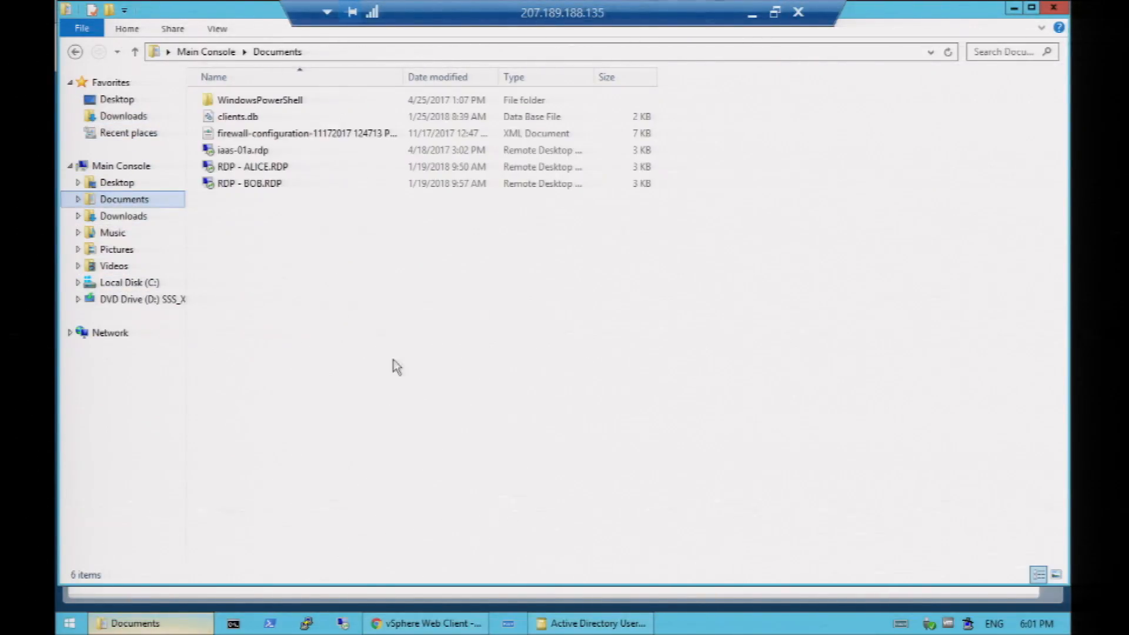
double_click(257, 188)
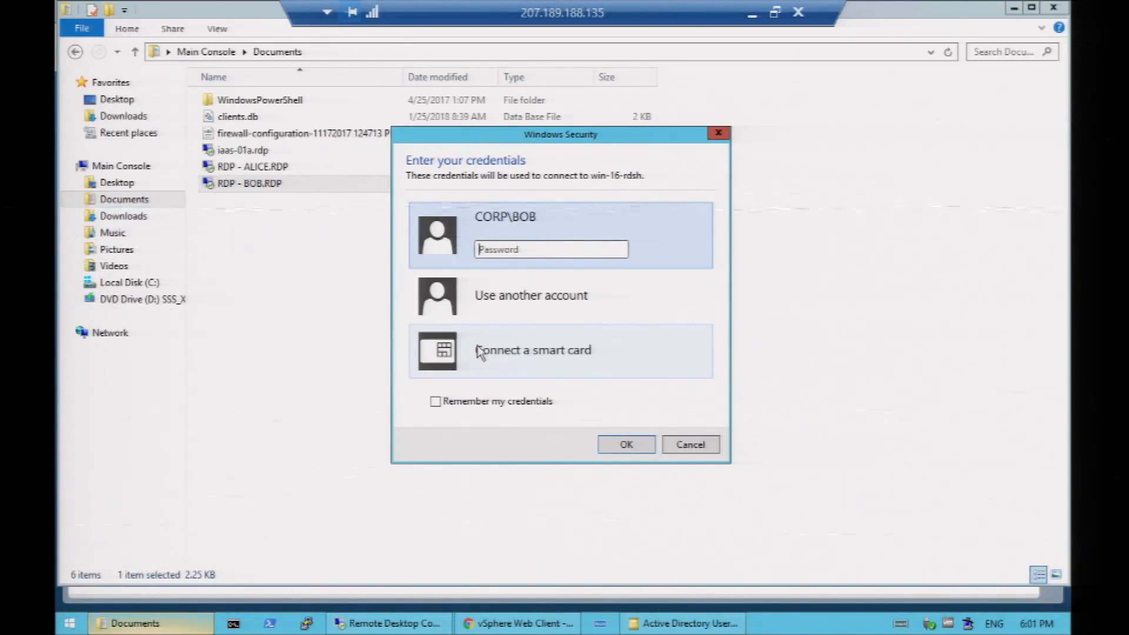
type("•••")
key("Return")
type("•")
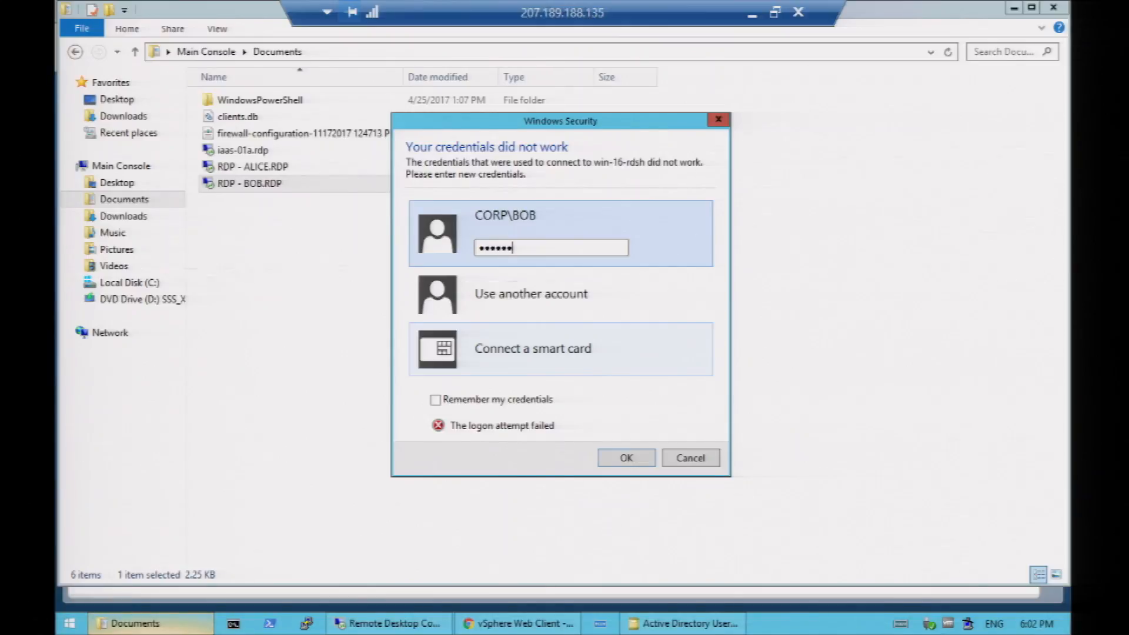
key("Return")
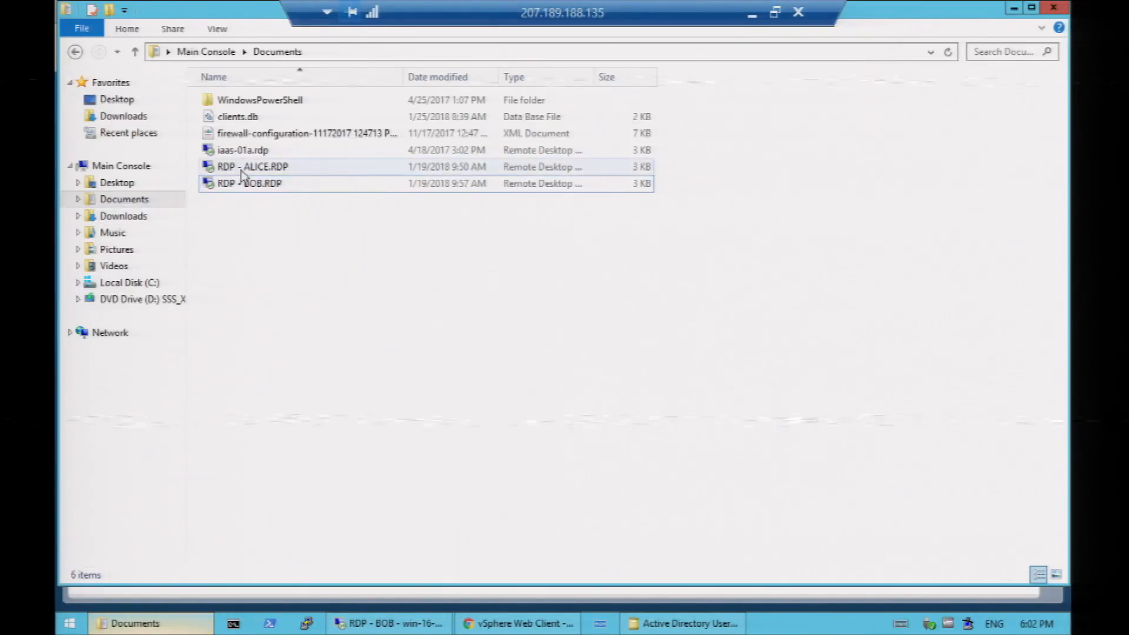
Step: Open RDP - ALICE.RDP from the Documents folder and sign in with the account password
double_click(244, 167)
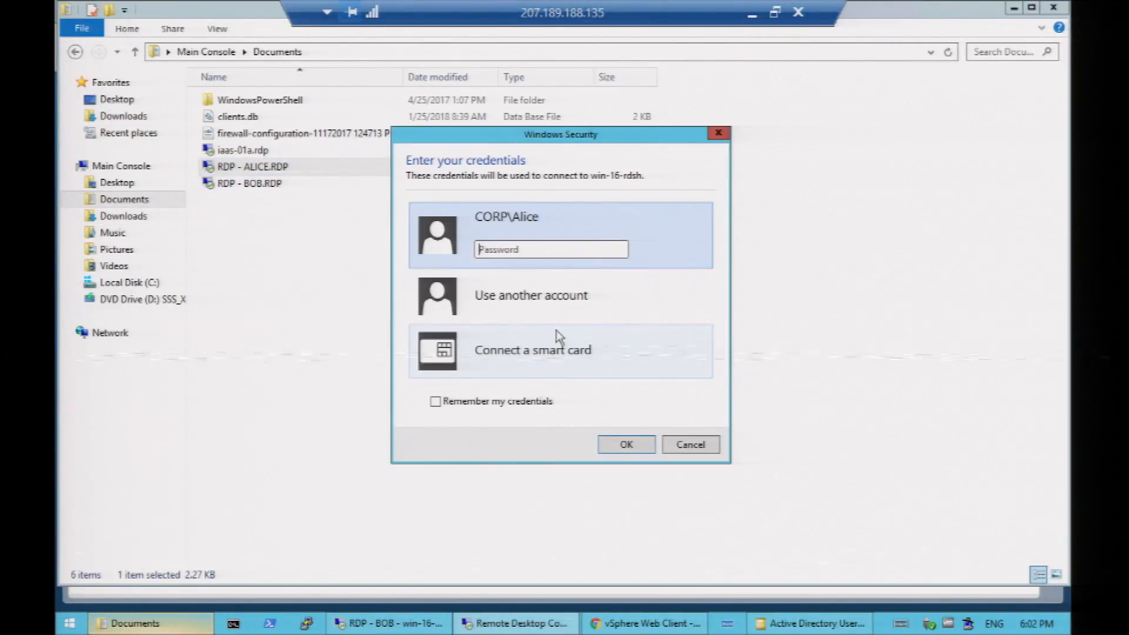
type("••••••••")
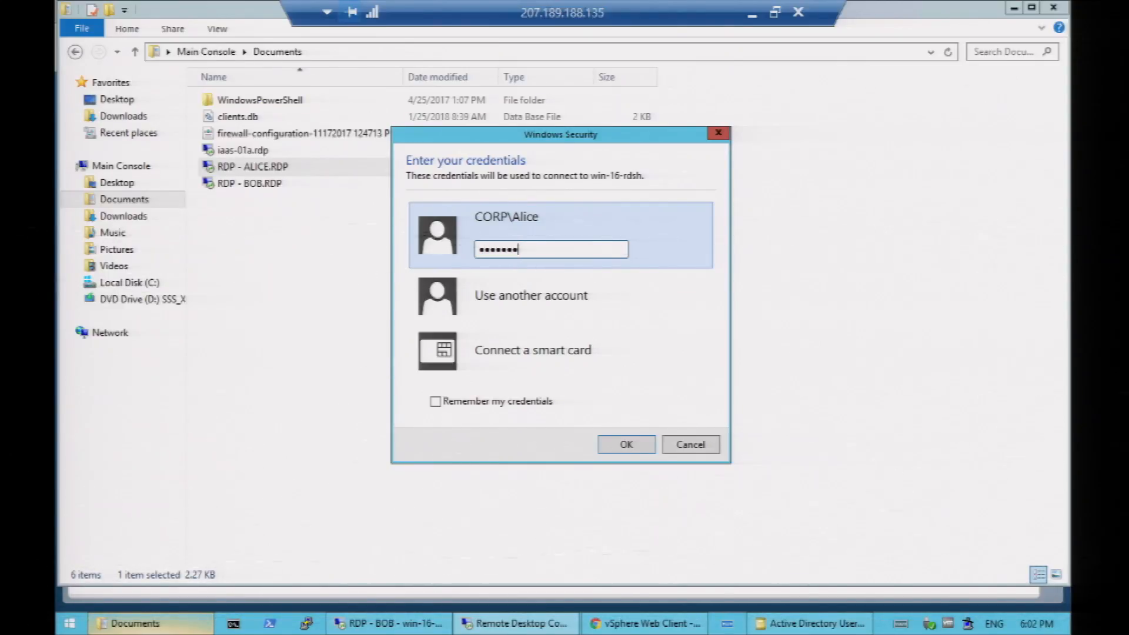
type("•")
key("Return")
Step: Arrange the two remote desktop windows side by side, with RDP - ALICE to the left of RDP - BOB
left_click(388, 623)
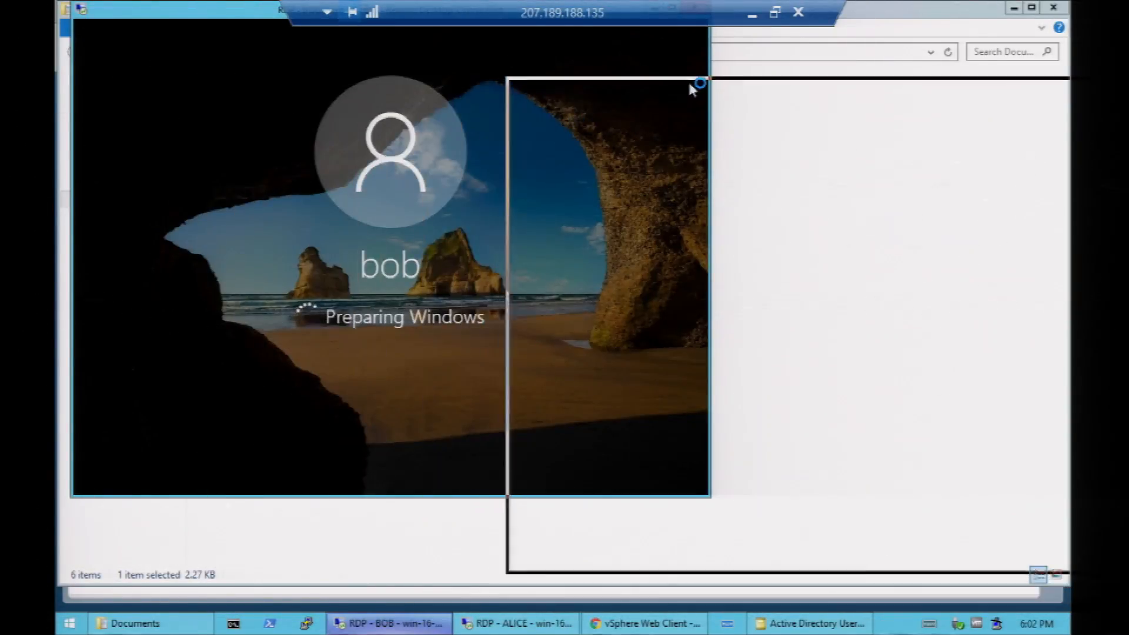
left_click_drag(689, 84, 699, 71)
left_click_drag(240, 13, 197, 81)
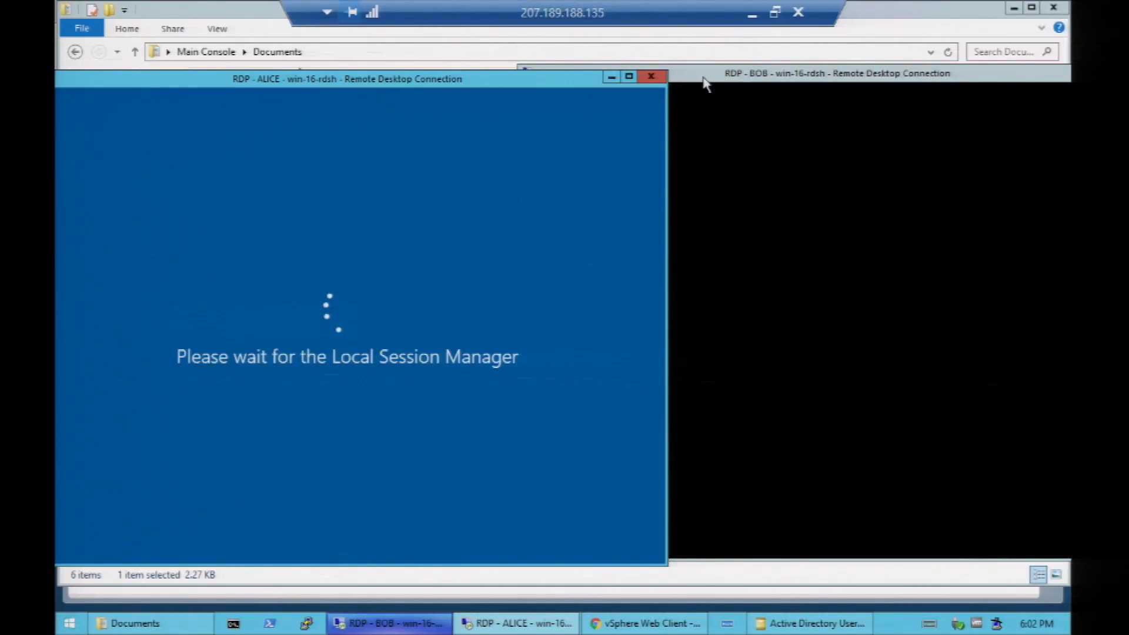
left_click(706, 84)
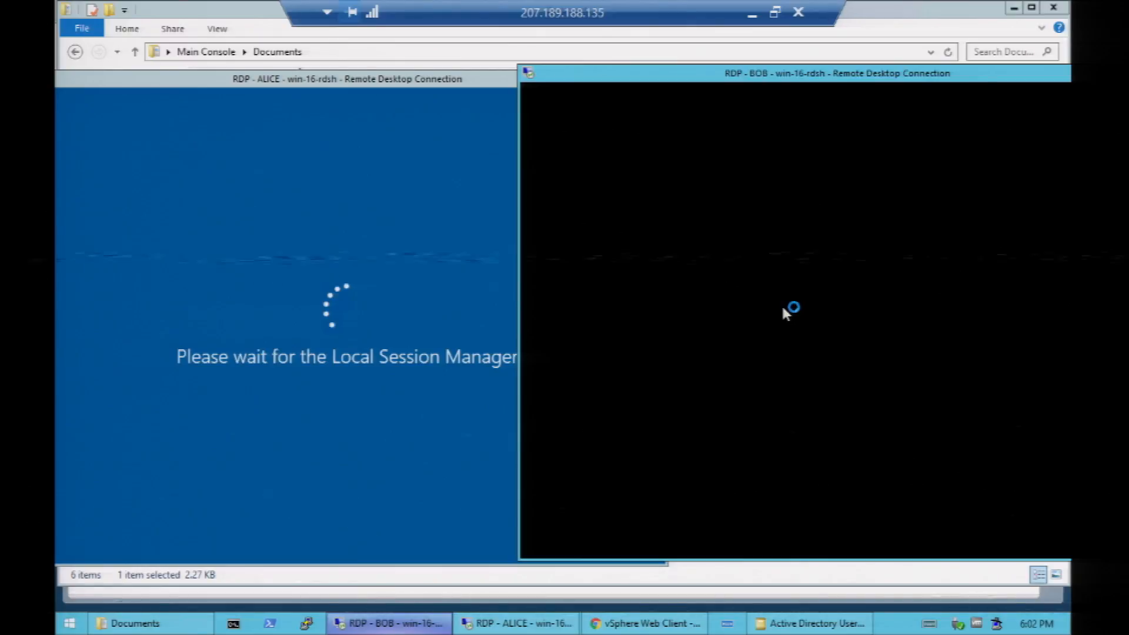
Step: Reposition the RDP - ALICE and RDP - BOB windows so they overlap with both session desktops within reach
left_click_drag(709, 70, 751, 74)
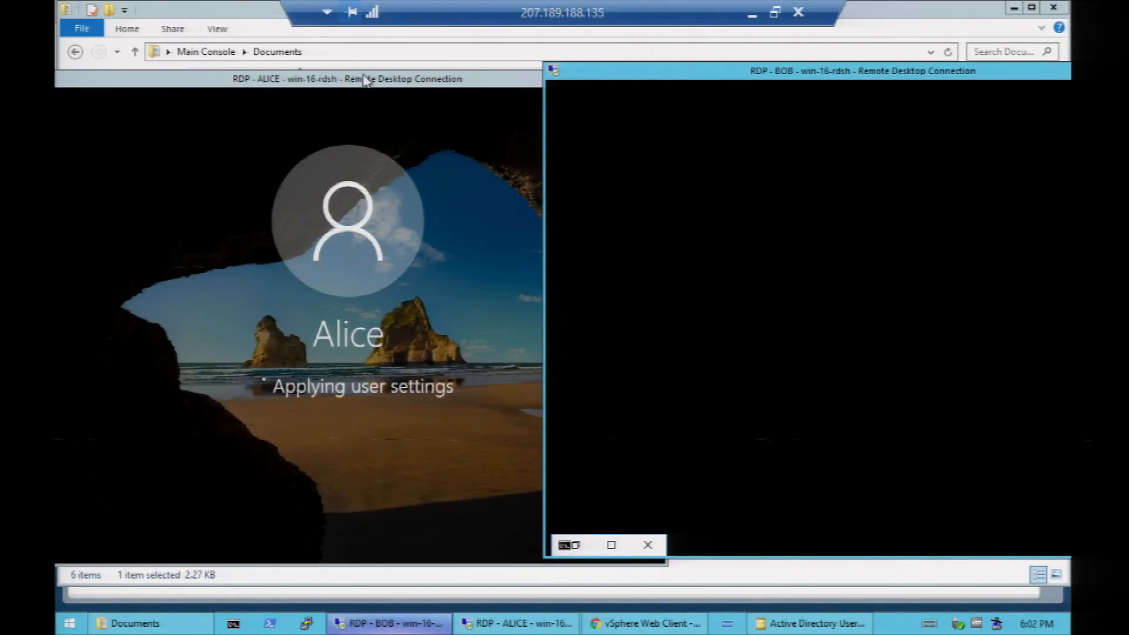
left_click_drag(408, 88, 447, 74)
left_click(836, 76)
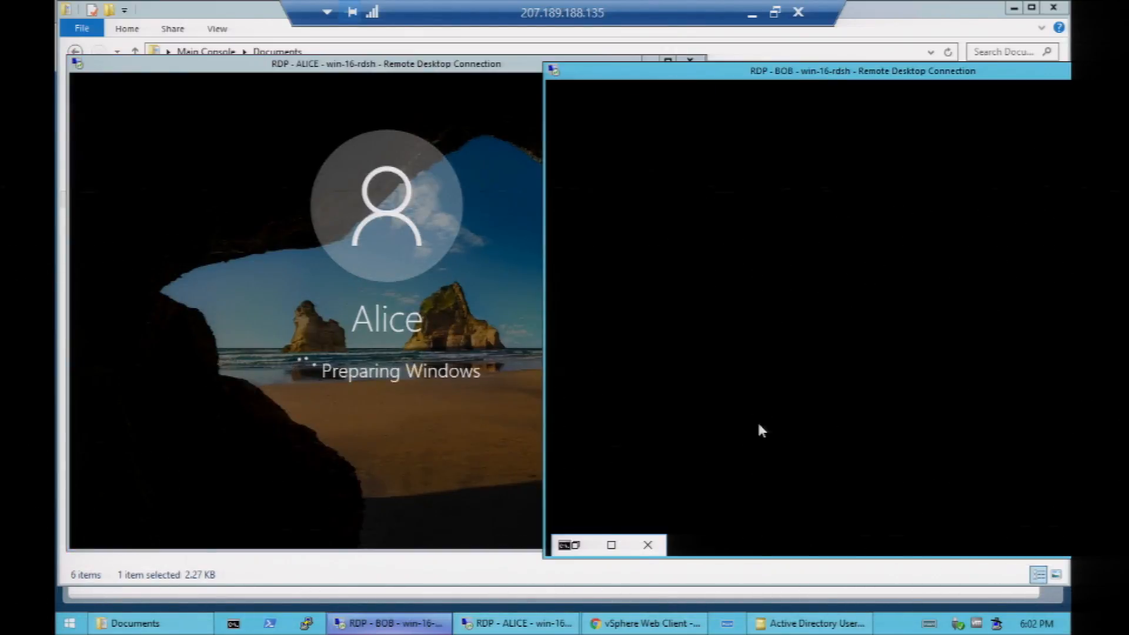
left_click(611, 545)
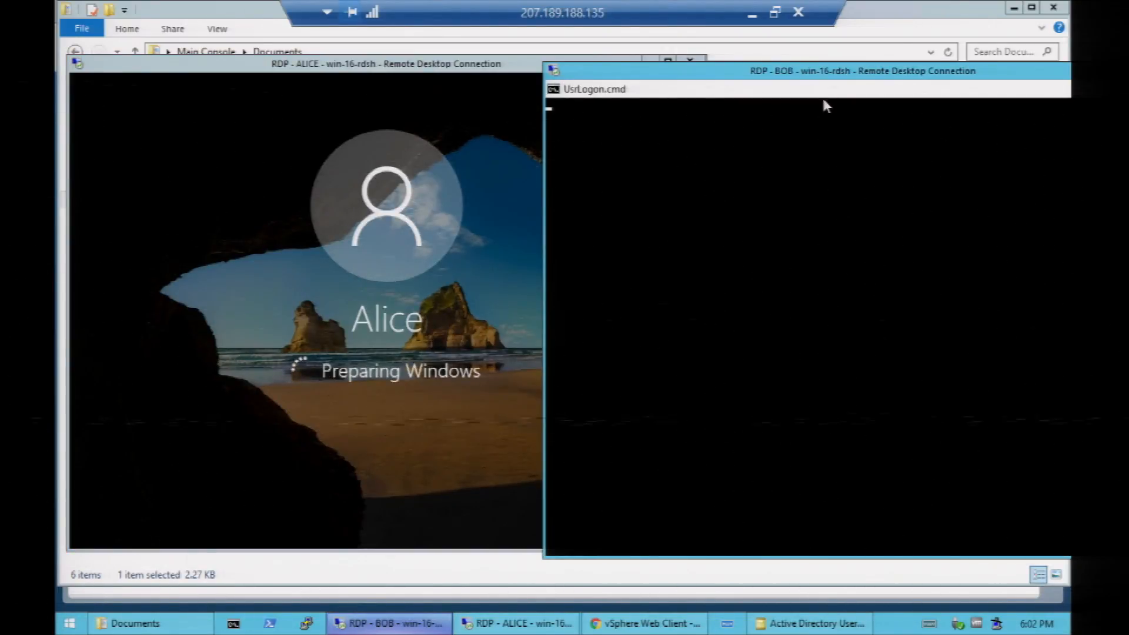
left_click_drag(810, 76, 747, 60)
left_click(256, 333)
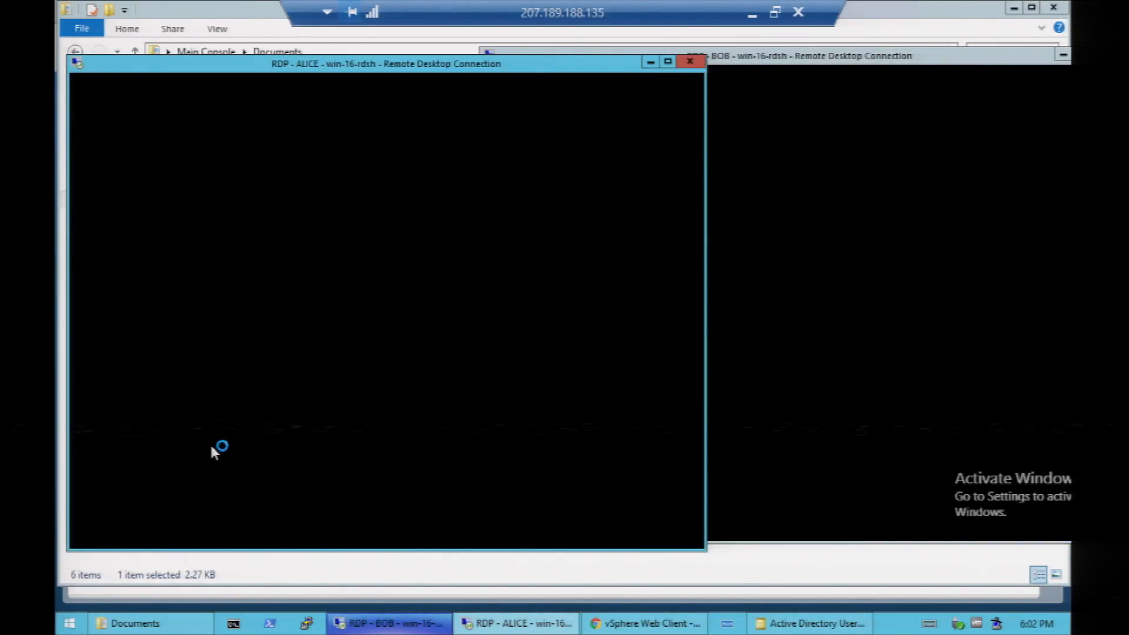
left_click(806, 61)
left_click_drag(776, 61, 696, 59)
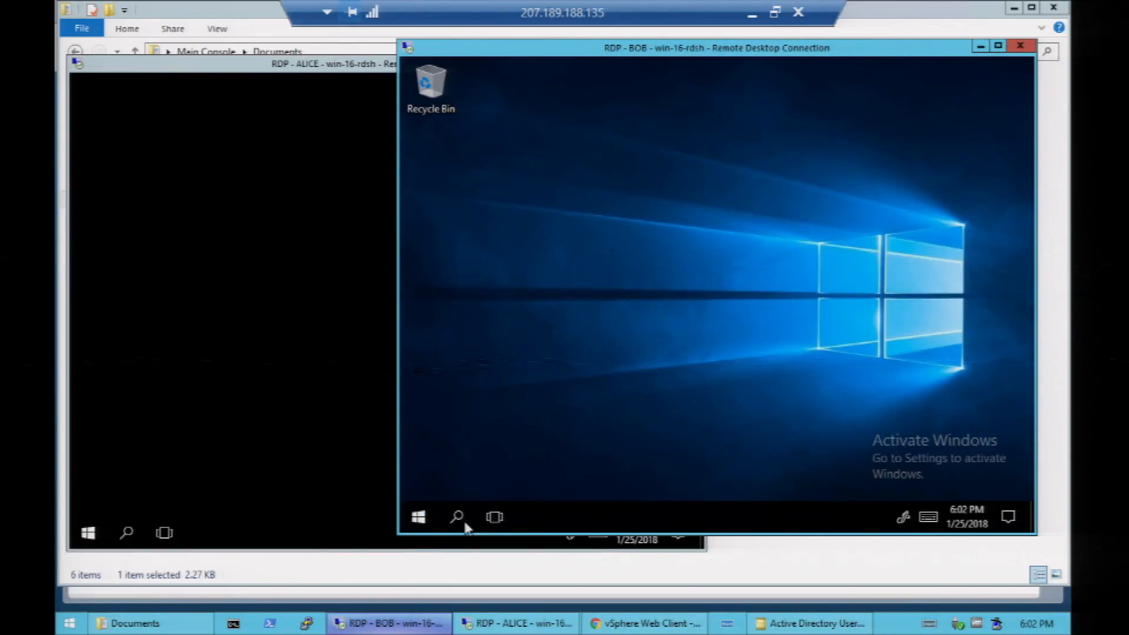
Step: Launch Internet Explorer in both the RDP - BOB and RDP - ALICE sessions
left_click(282, 69)
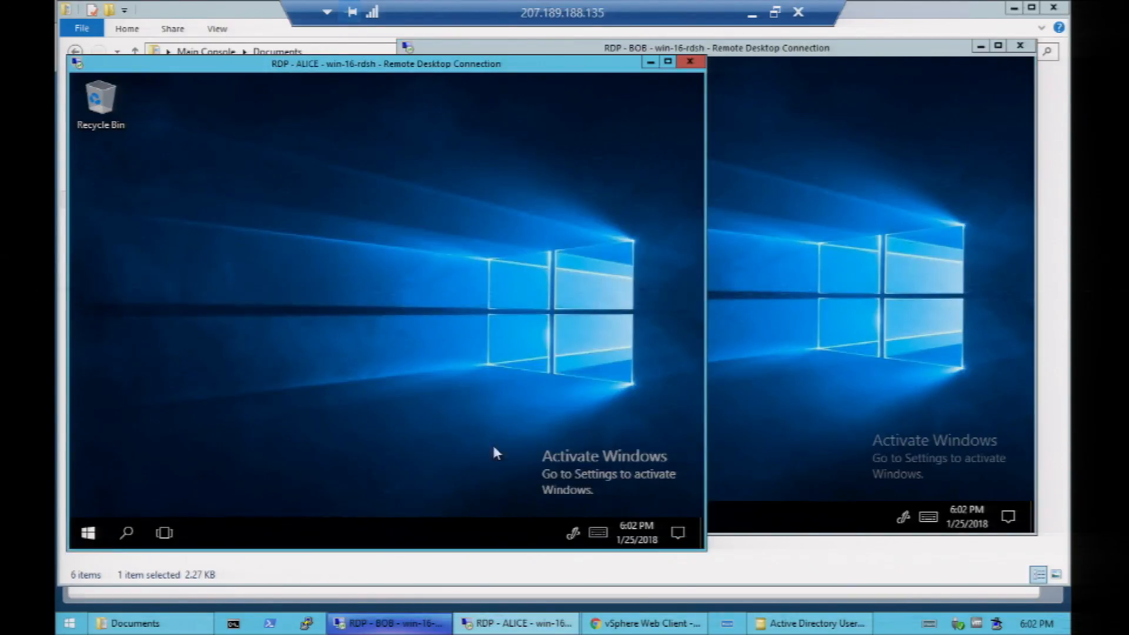
left_click(768, 371)
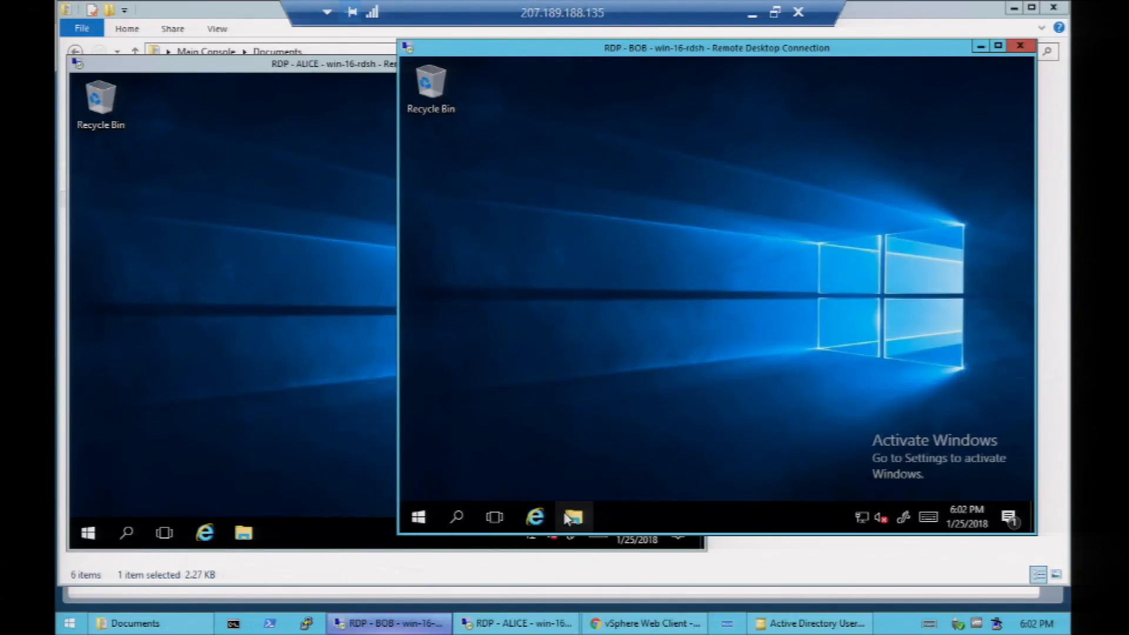
left_click(195, 529)
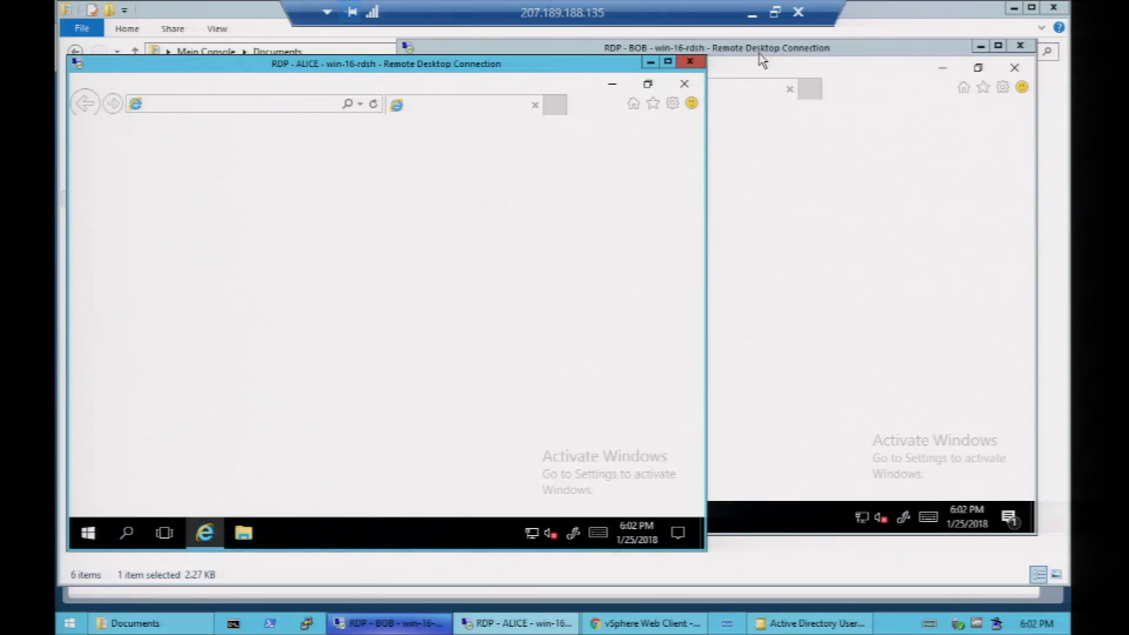
Step: Compare how the HR Department page on hr-web-01a.corp.local loads in the RDP - BOB and RDP - ALICE sessions
mouse_move(763, 61)
left_mouse_down()
mouse_move(747, 56)
mouse_move(775, 60)
left_mouse_up()
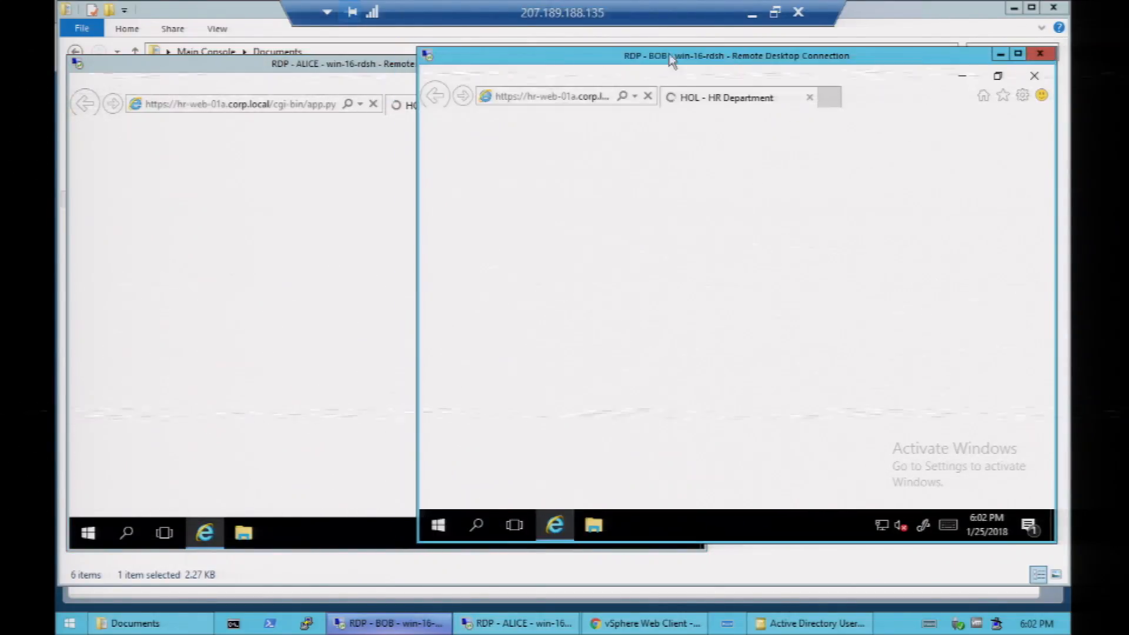
left_click(332, 65)
left_click(775, 79)
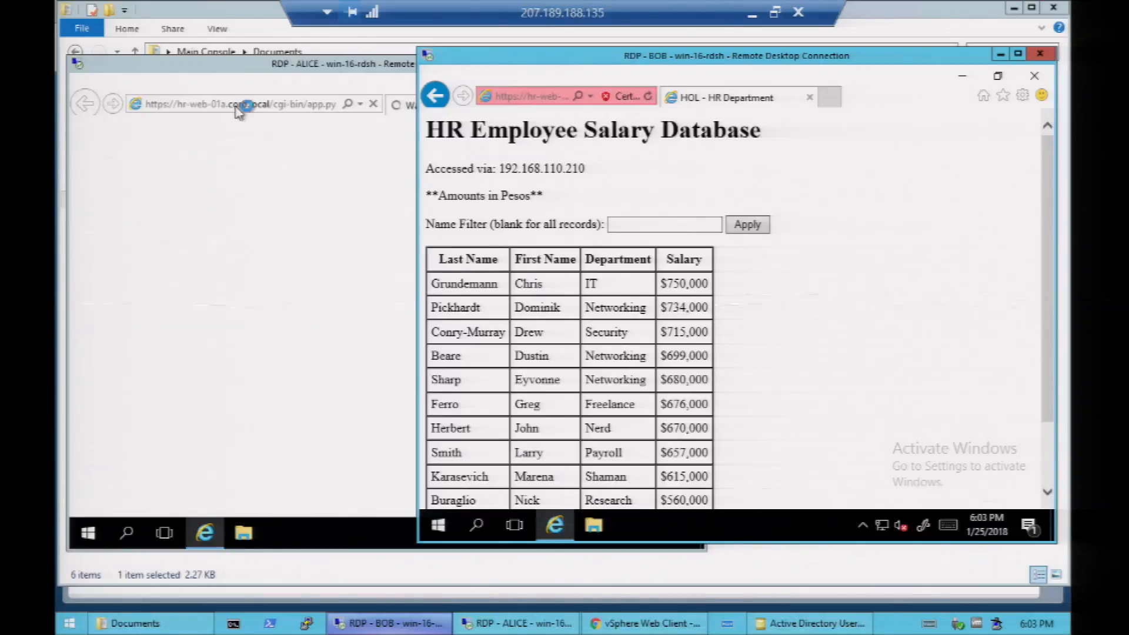
left_click(246, 69)
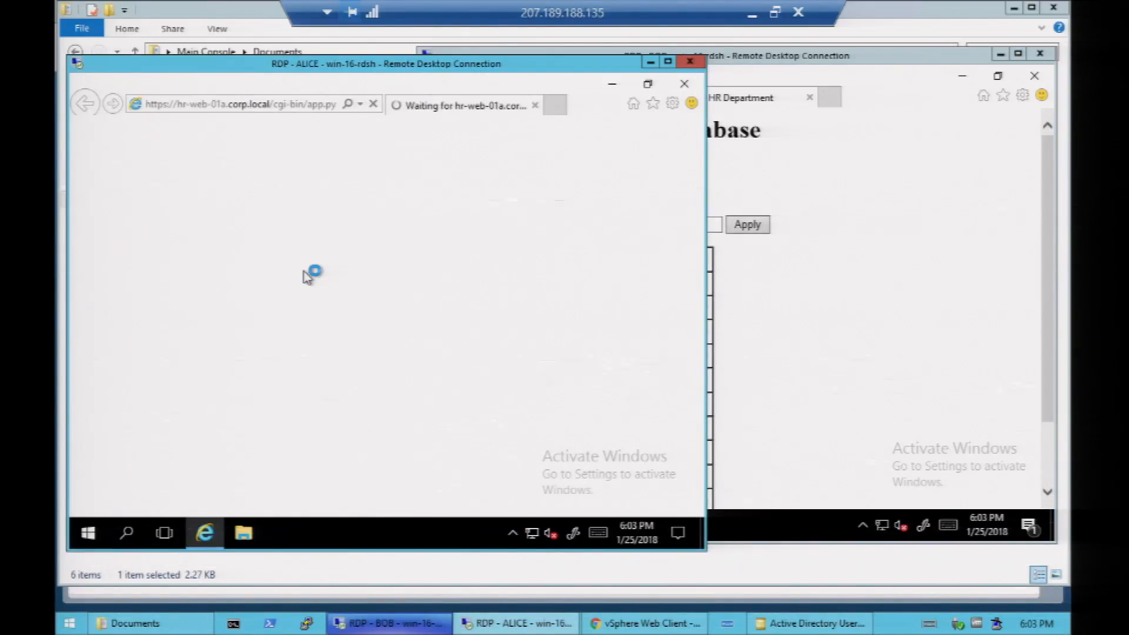
Step: Switch to the vSphere Web Client and examine the effective VM members of the ENG GROUP and HR GROUP rule sources
left_click(615, 628)
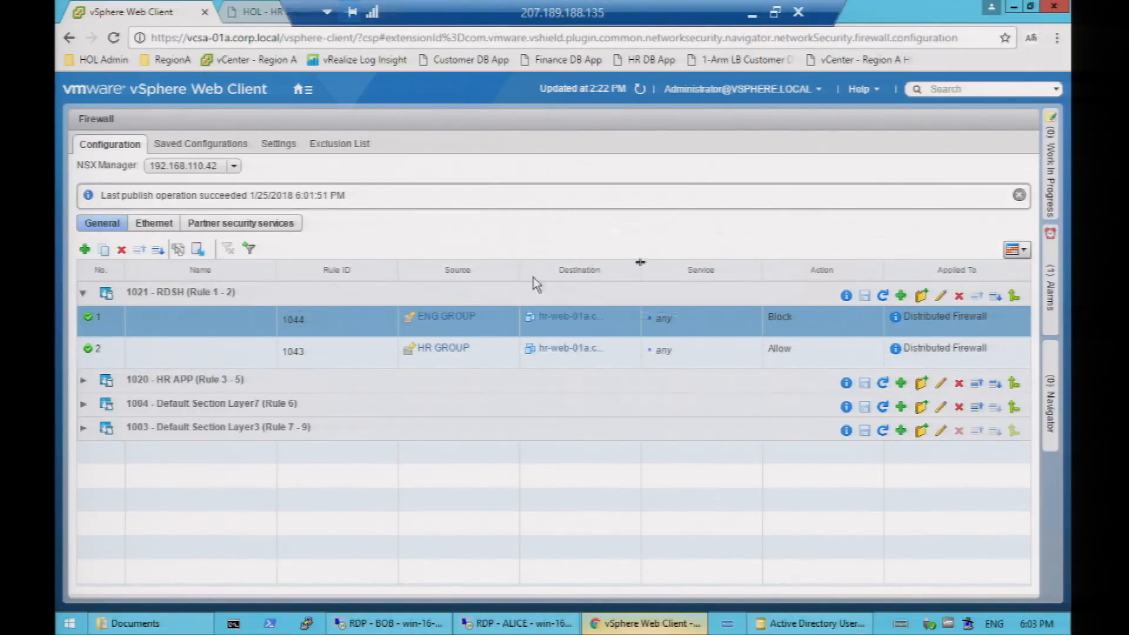
left_click(454, 321)
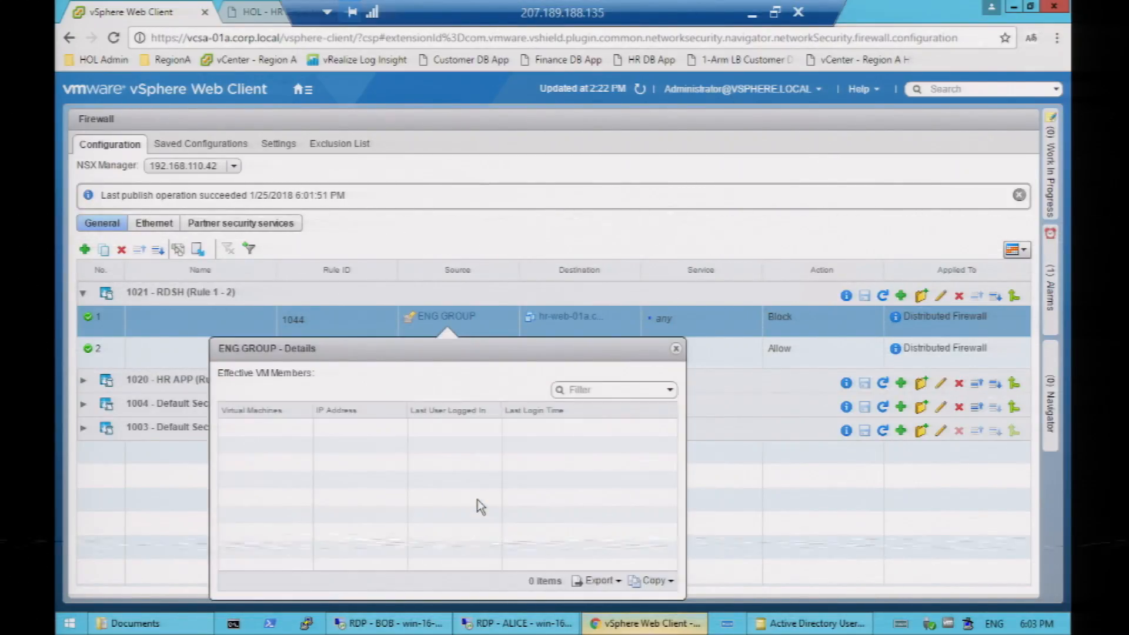
left_click(676, 348)
left_click(640, 89)
left_click(676, 354)
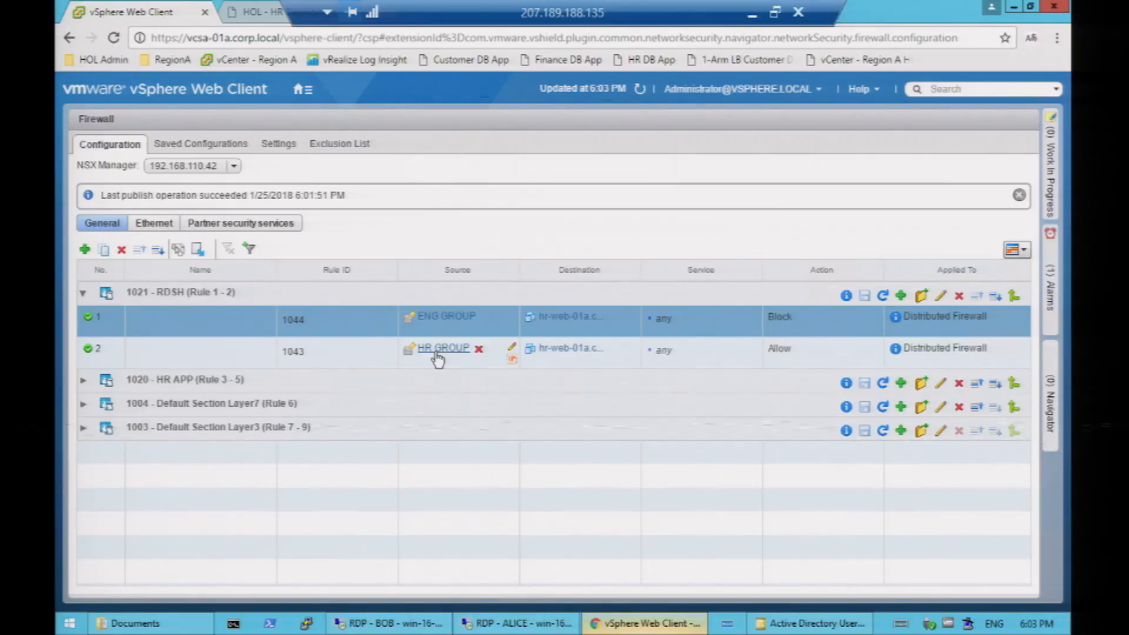
left_click(439, 359)
left_click(438, 353)
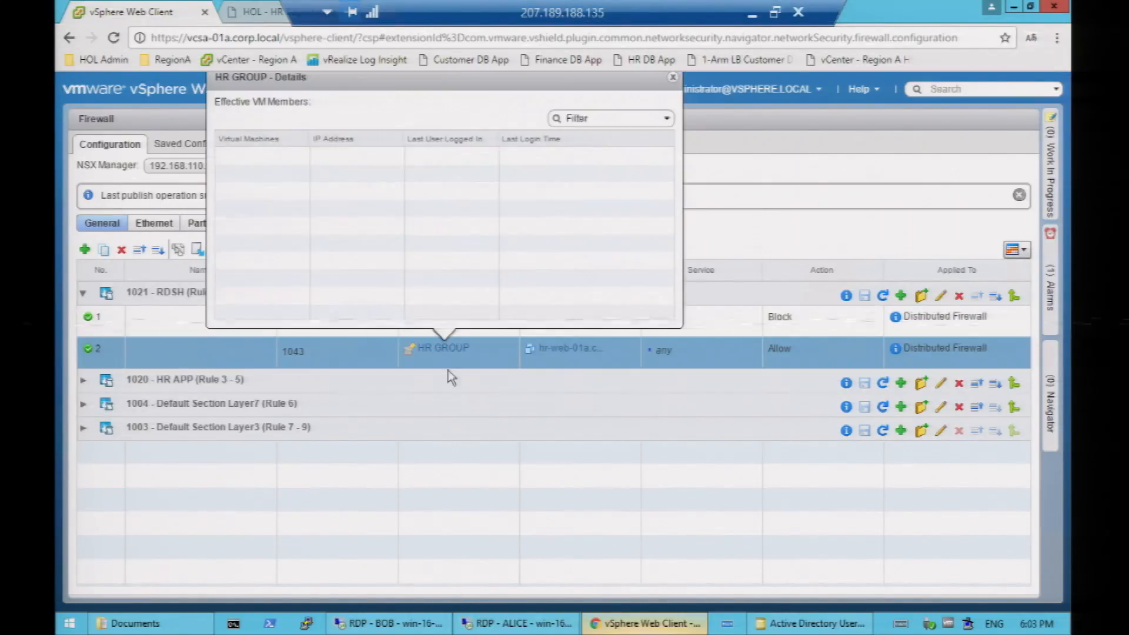
left_click(673, 78)
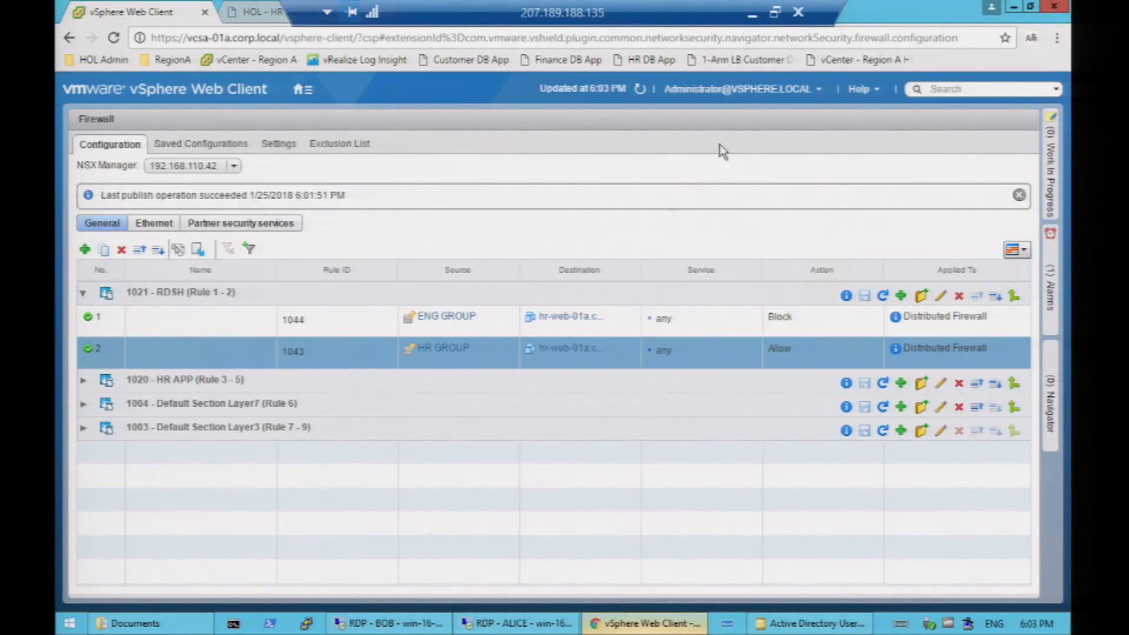
Step: Refresh the firewall view and recheck the effective VM members of ENG GROUP
left_click(638, 90)
left_click(447, 320)
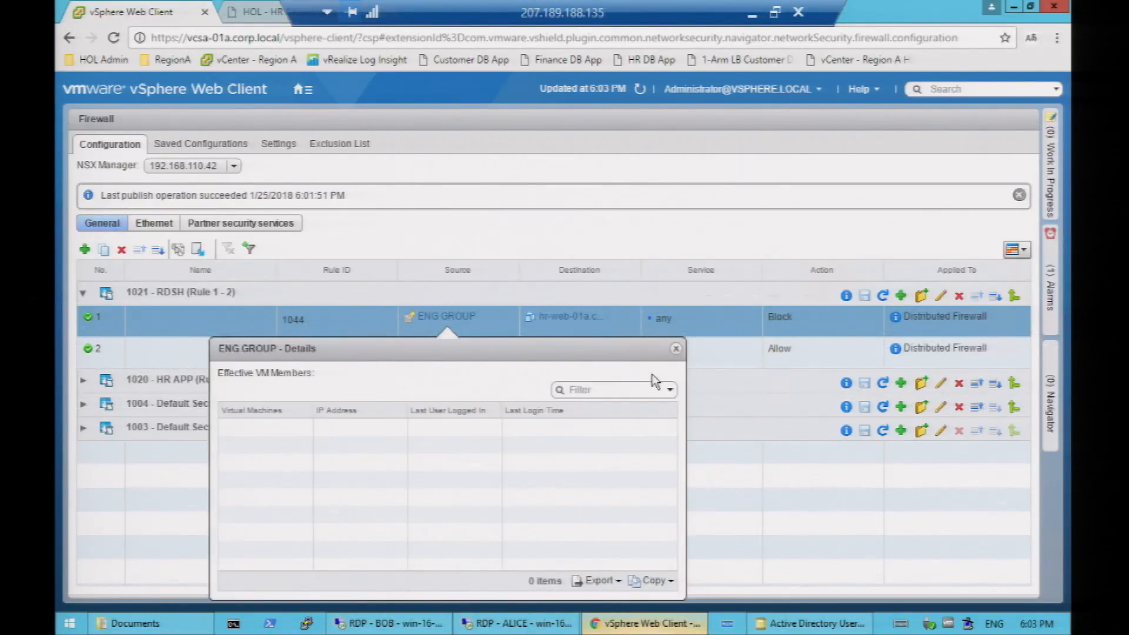
left_click(675, 351)
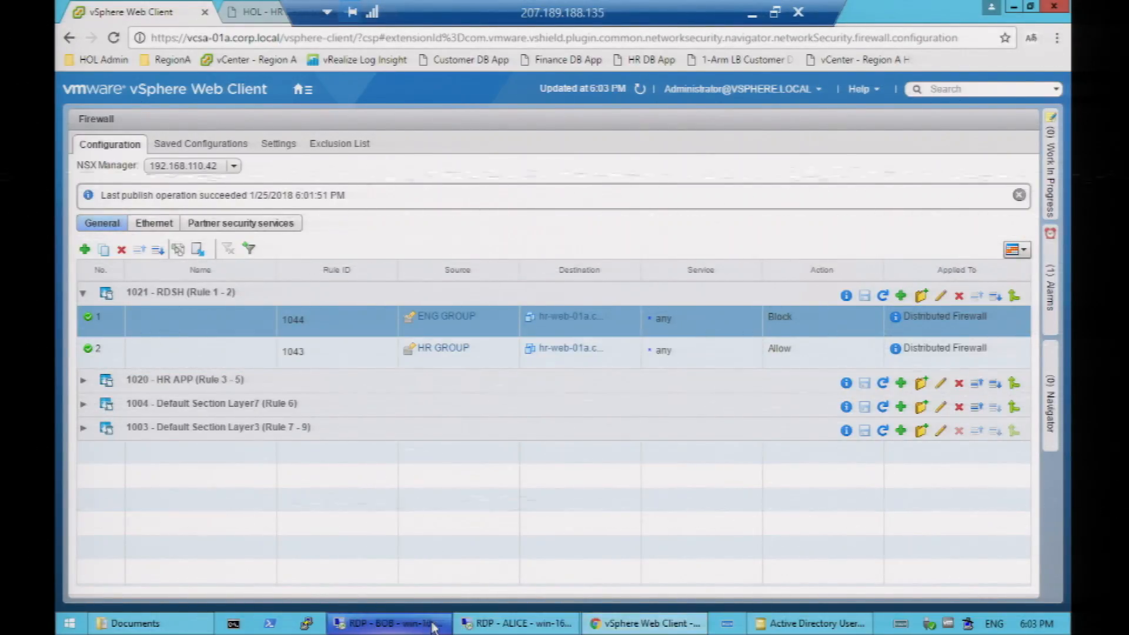
Step: Switch back to the RDP - ALICE and RDP - BOB sessions and compare their access to the HR web page
left_click(542, 621)
left_click(388, 622)
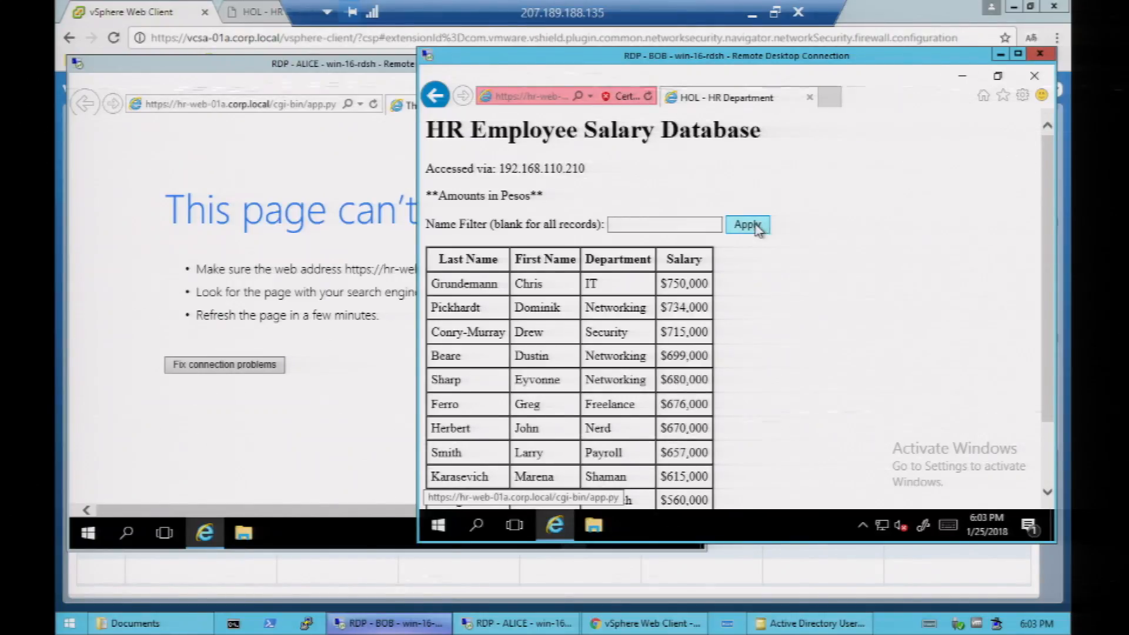
Step: Return to the vSphere Web Client, refresh the firewall view and inspect the ENG GROUP and HR GROUP membership details again
left_click(151, 13)
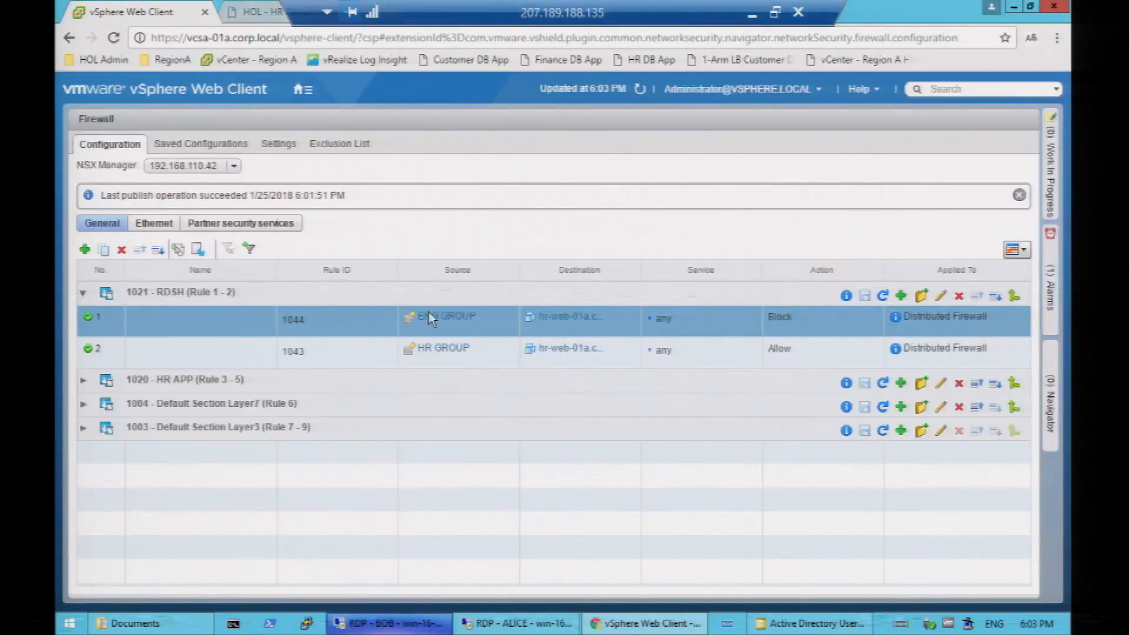
left_click(453, 317)
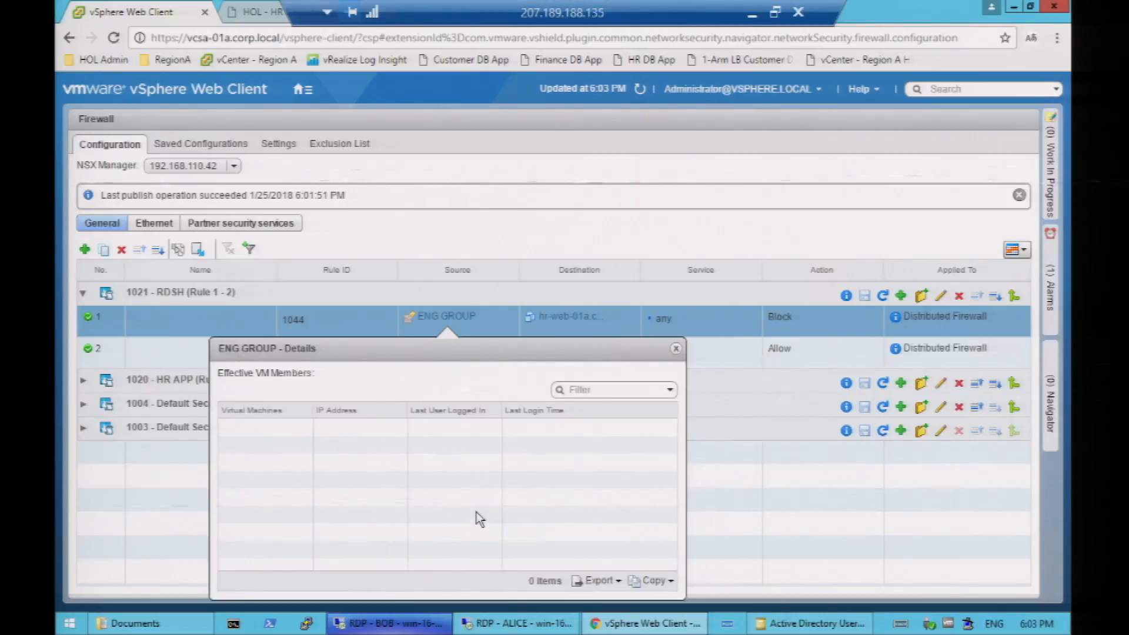
left_click(675, 351)
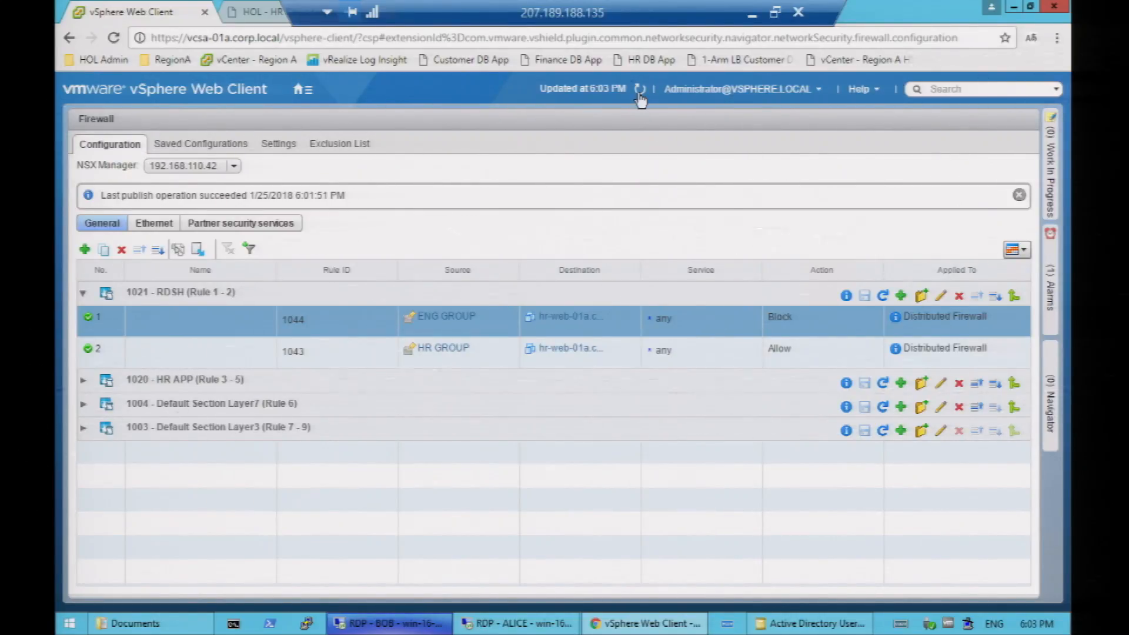
left_click(640, 89)
left_click(446, 318)
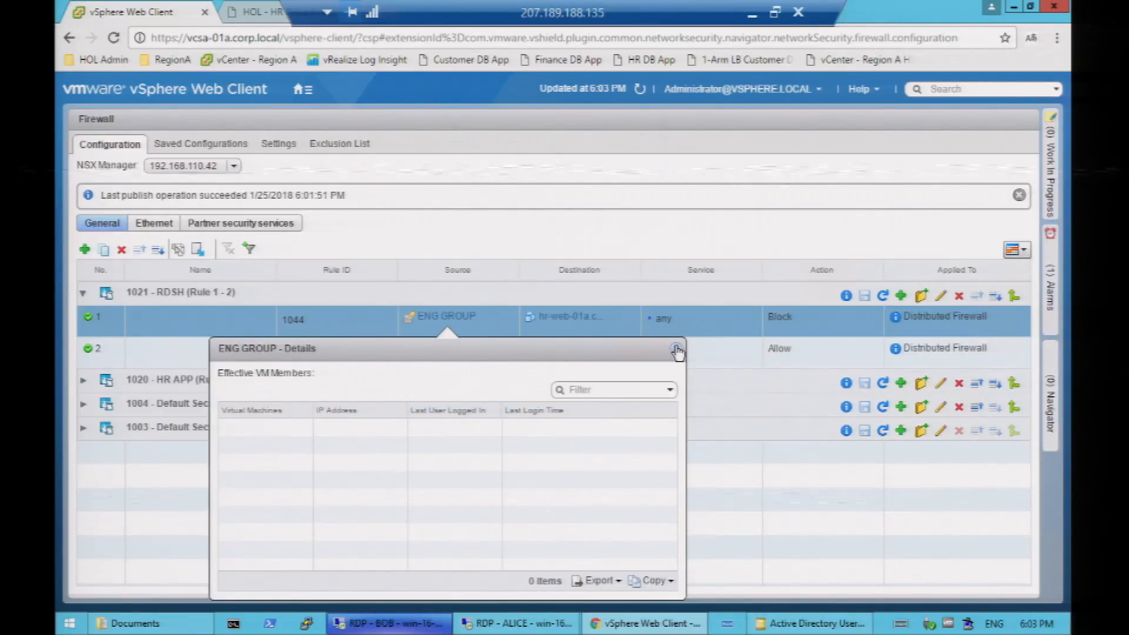
left_click(675, 349)
left_click(438, 349)
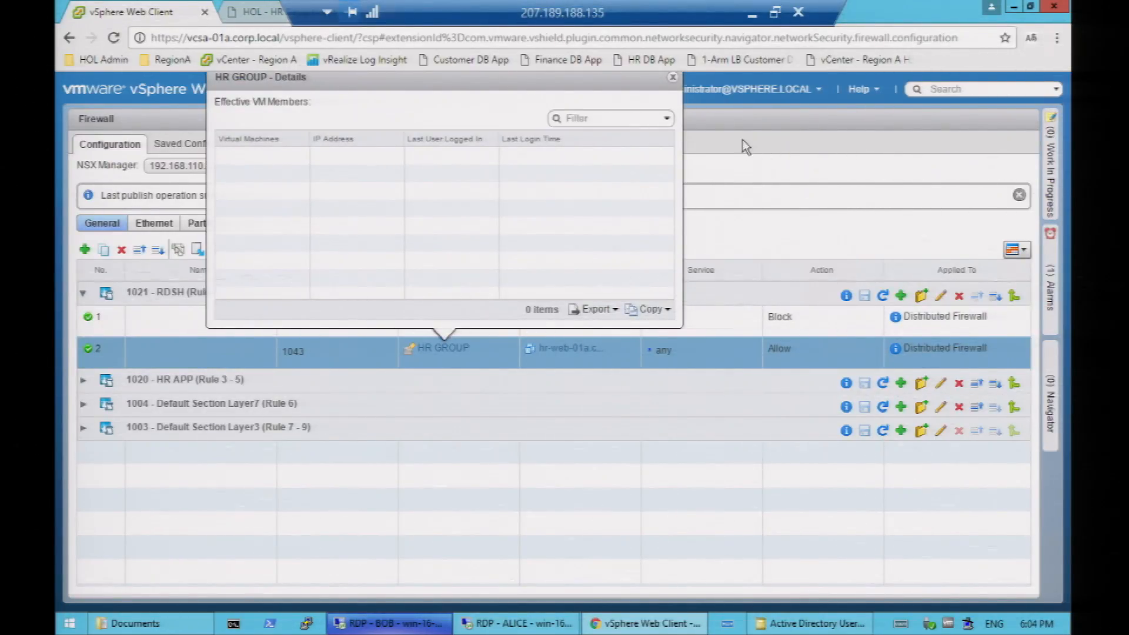
left_click(673, 78)
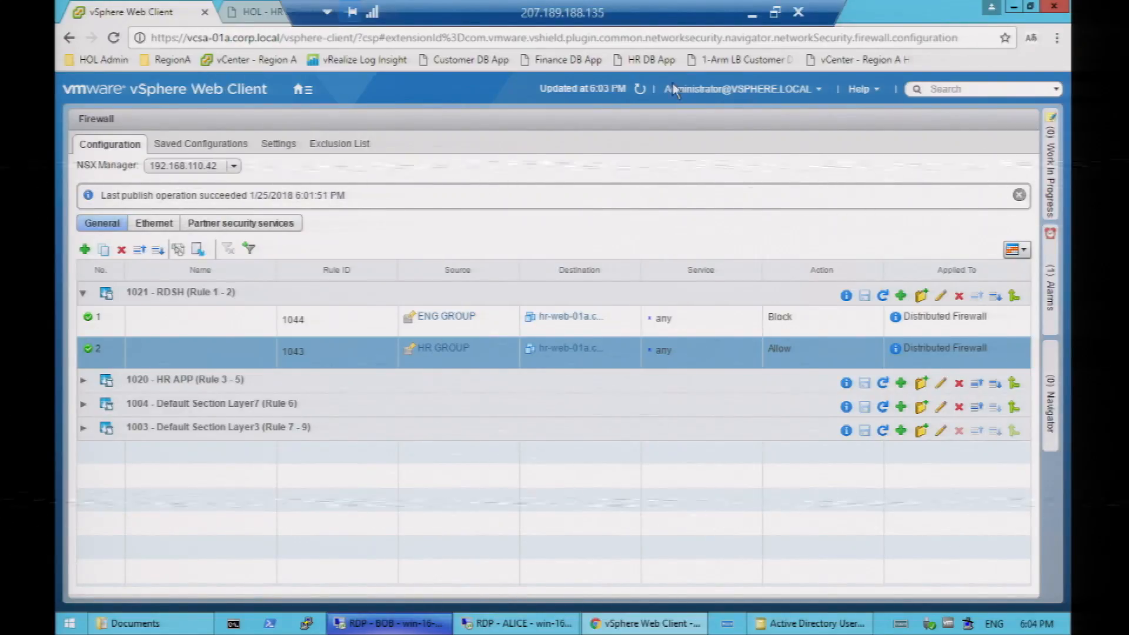